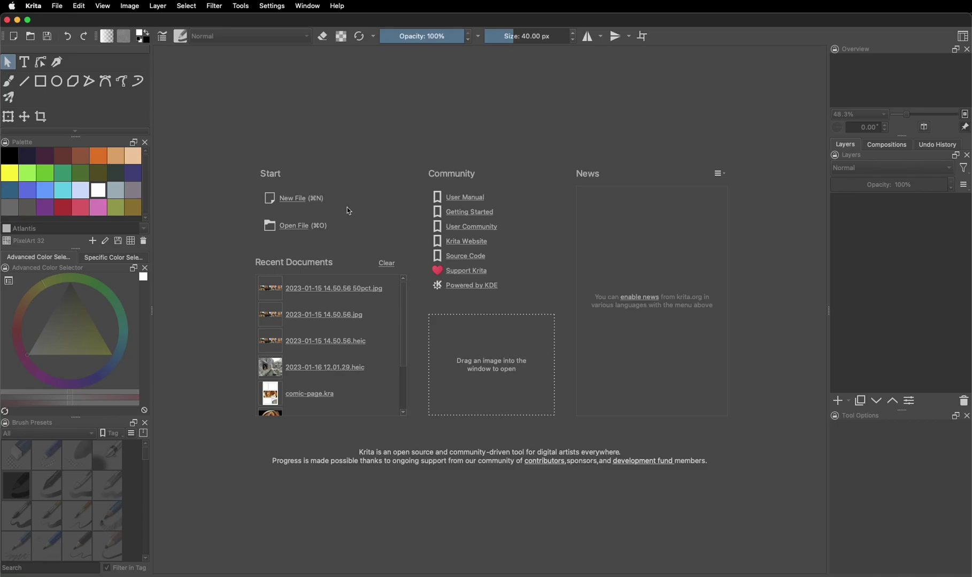
# Switch to the Big_Paint_2 workspace and create a new page from the Manga comic template.
pyautogui.click(309, 5)
pyautogui.moveTo(324, 45)
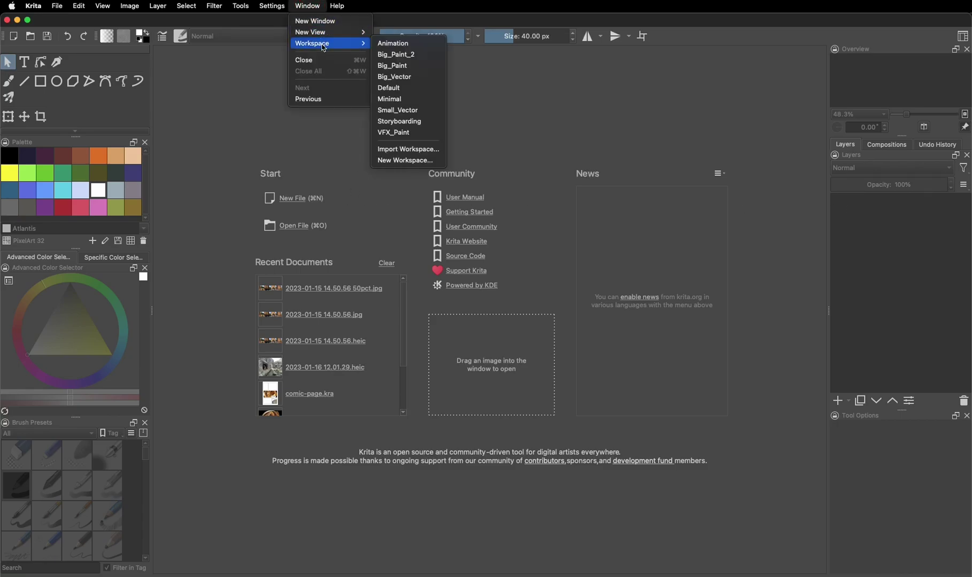
pyautogui.click(399, 55)
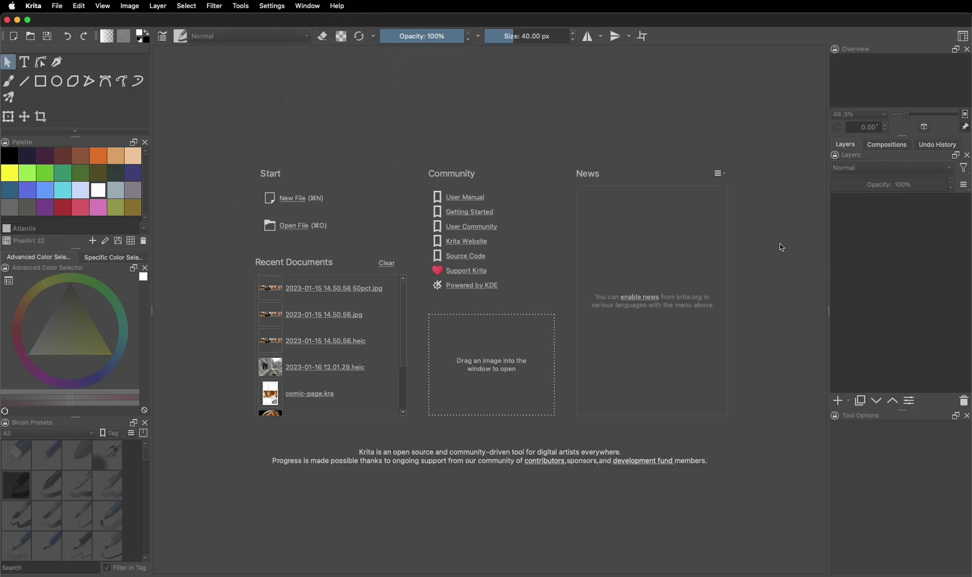
pyautogui.click(289, 200)
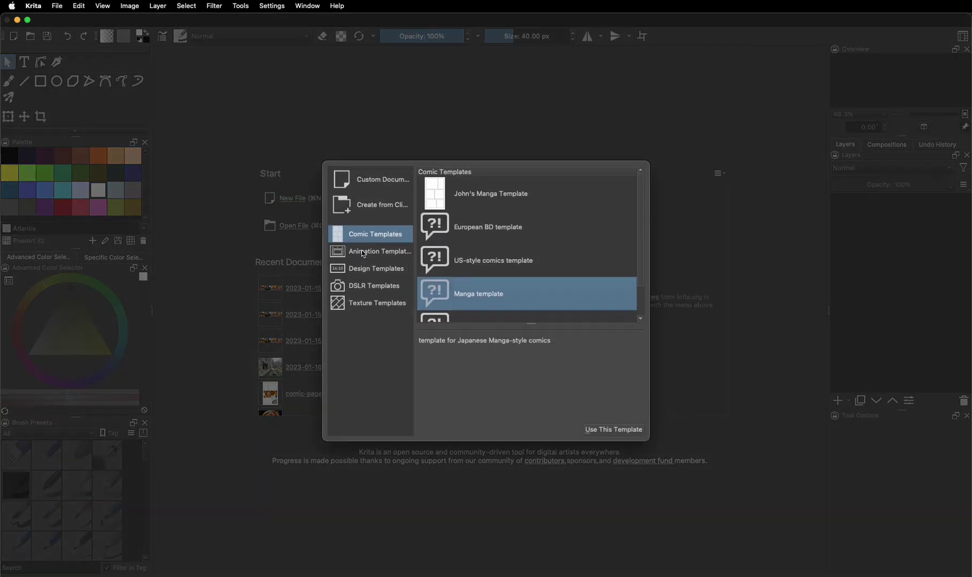
pyautogui.doubleClick(495, 295)
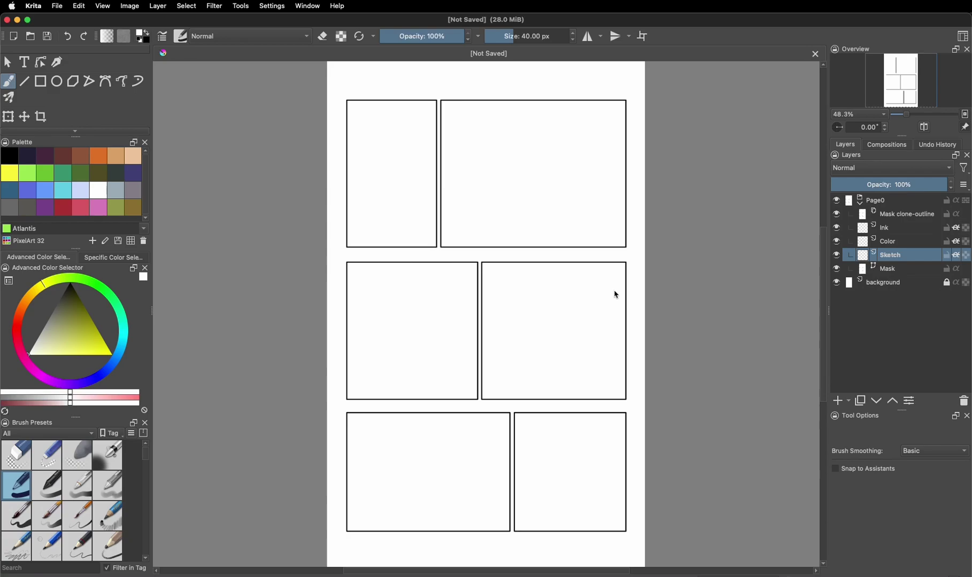
# Add the Grid and Guides docker, show the 20 px grid with snapping, and select the Mask layer.
pyautogui.click(280, 11)
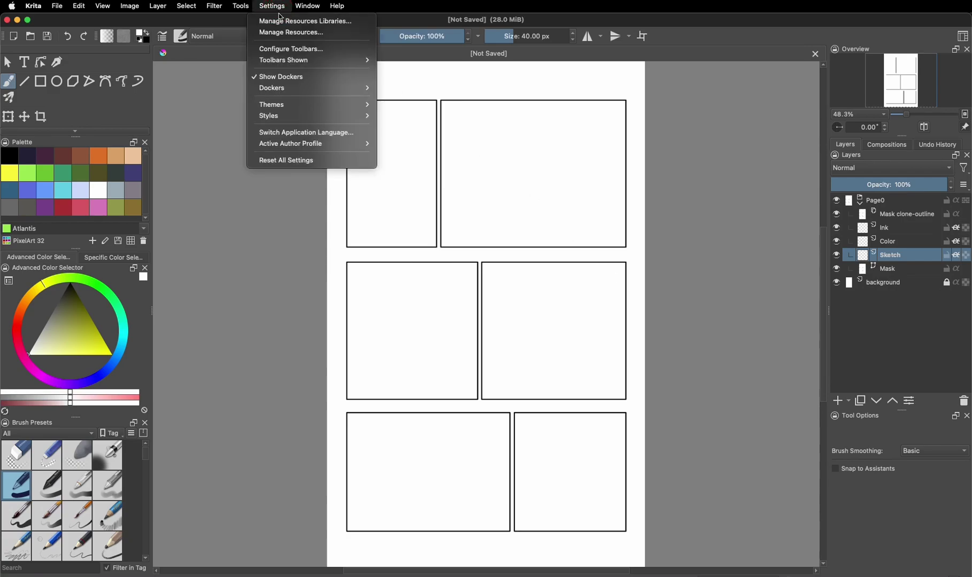
pyautogui.moveTo(295, 92)
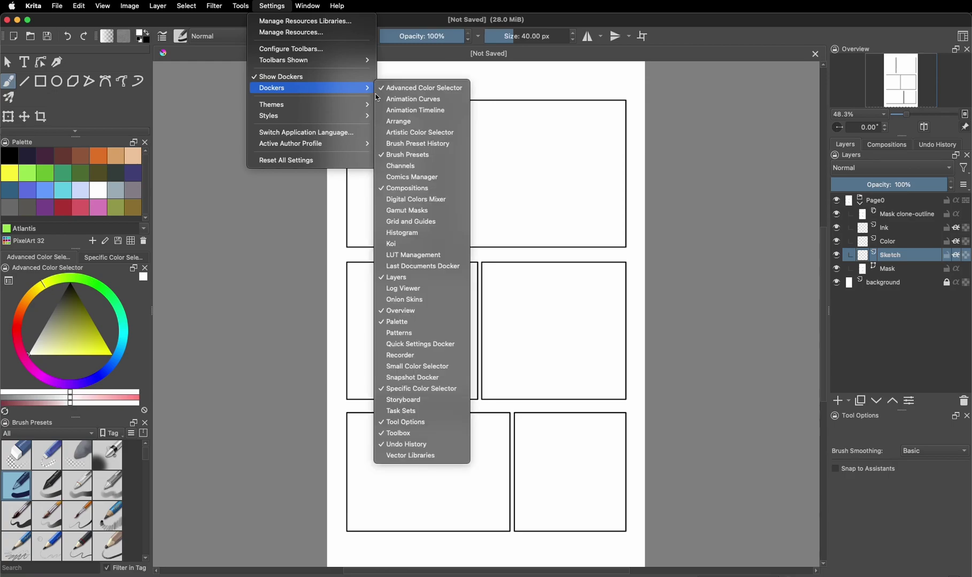
pyautogui.click(422, 222)
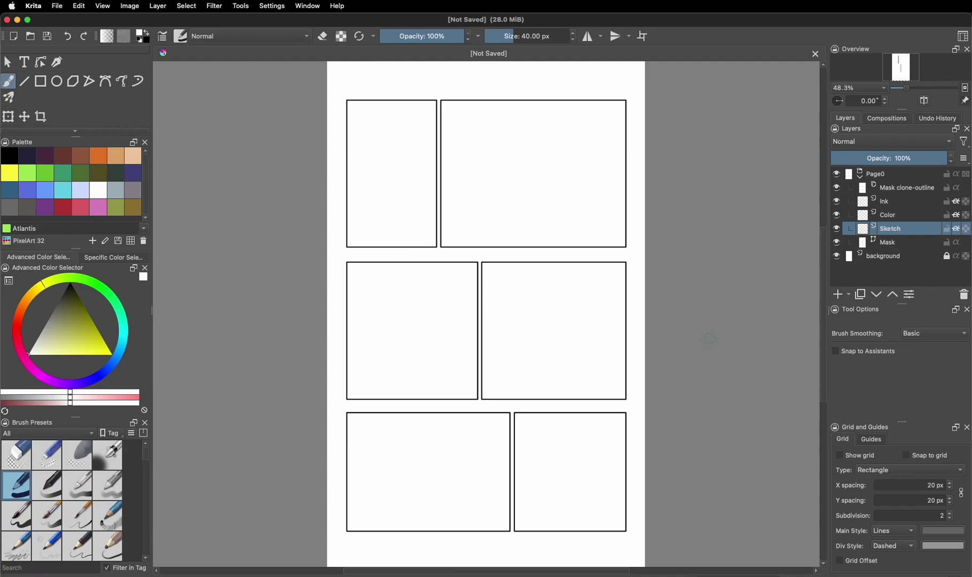
pyautogui.click(840, 457)
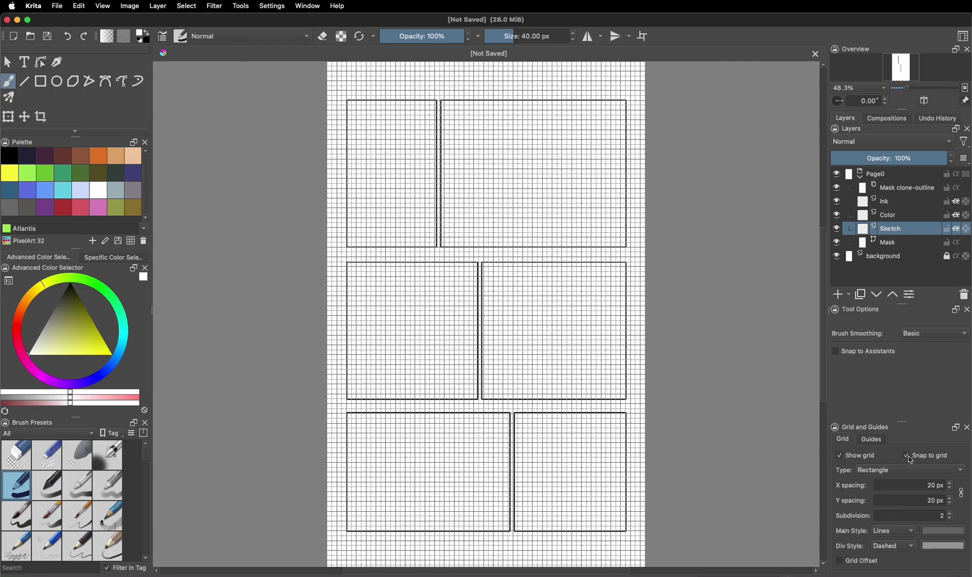
pyautogui.click(889, 244)
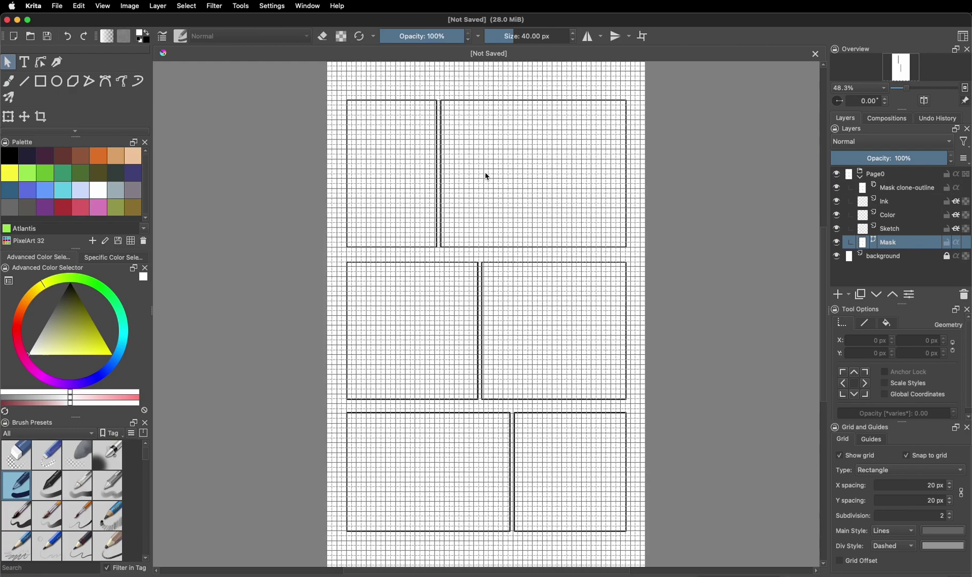
# Snap the edges of the top-left and top-right panel frames to the grid.
pyautogui.click(393, 171)
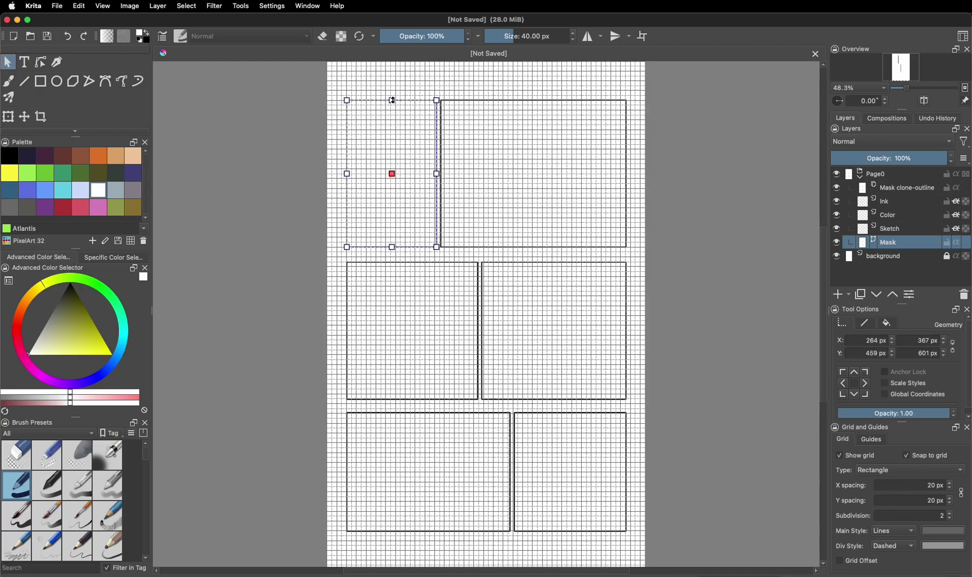
pyautogui.moveTo(392, 100); pyautogui.dragTo(392, 101)
pyautogui.moveTo(347, 173); pyautogui.dragTo(346, 174)
pyautogui.moveTo(395, 247); pyautogui.dragTo(392, 247)
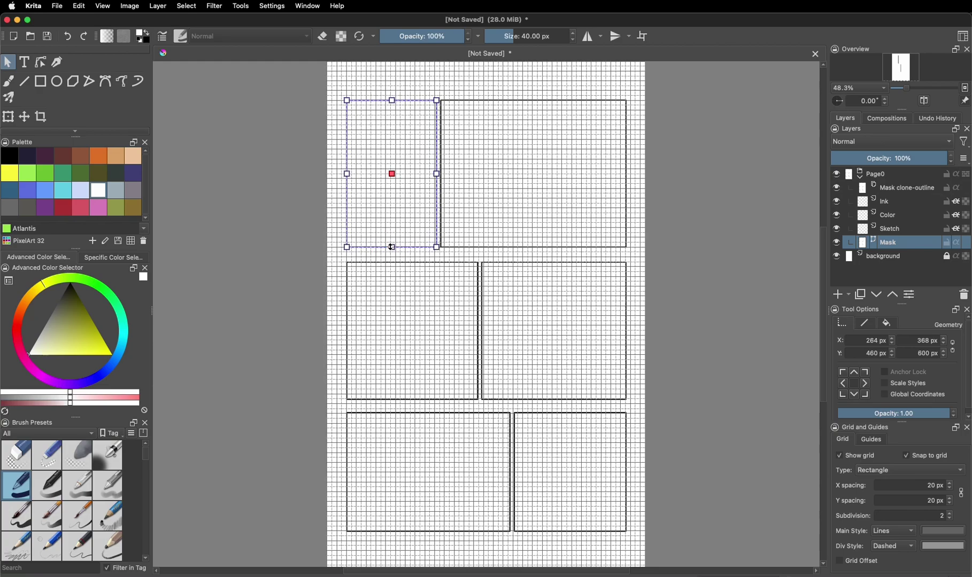
pyautogui.click(443, 175)
pyautogui.moveTo(441, 174); pyautogui.dragTo(439, 174)
pyautogui.click(534, 102)
pyautogui.moveTo(534, 102); pyautogui.dragTo(533, 101)
pyautogui.click(533, 246)
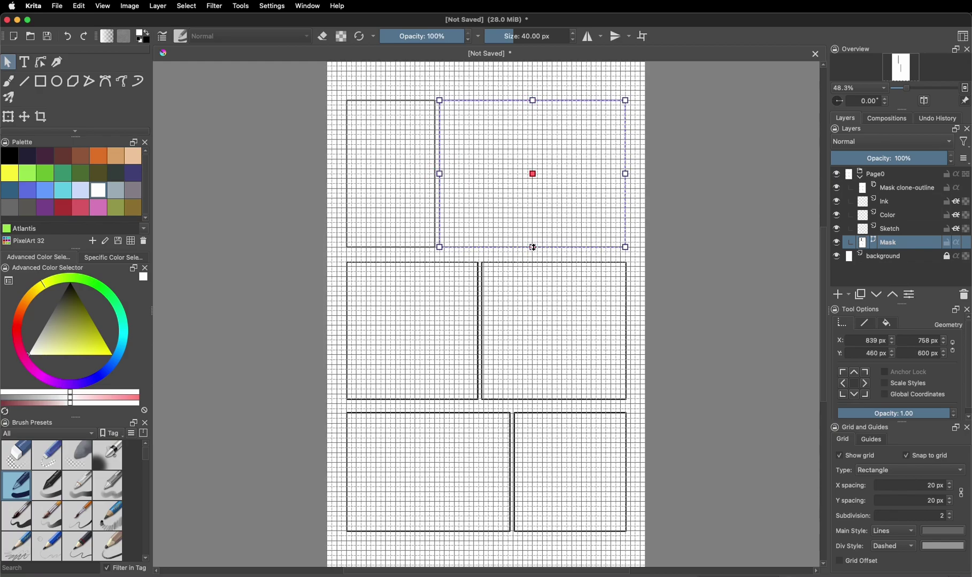
pyautogui.moveTo(624, 174); pyautogui.dragTo(625, 173)
# Align the middle-left and middle-right panel frames' edges to the grid.
pyautogui.click(392, 318)
pyautogui.moveTo(411, 283); pyautogui.dragTo(414, 286)
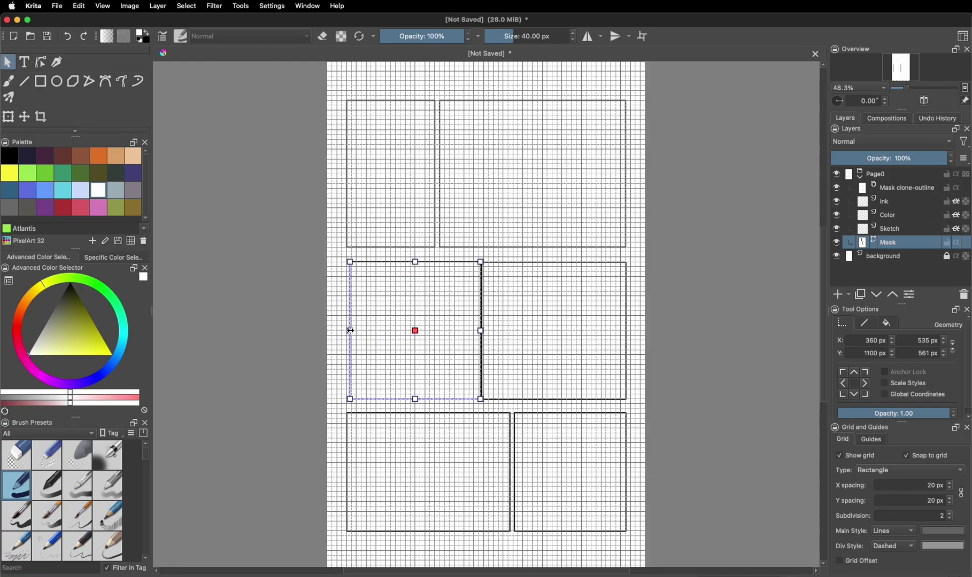
pyautogui.moveTo(350, 331); pyautogui.dragTo(347, 331)
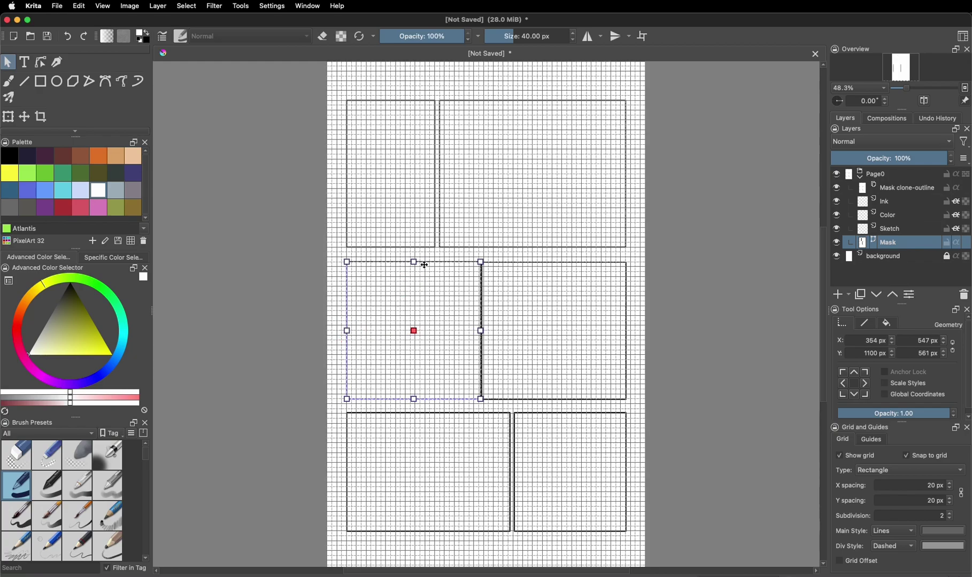
pyautogui.moveTo(415, 262); pyautogui.dragTo(414, 262)
pyautogui.moveTo(414, 399); pyautogui.dragTo(413, 399)
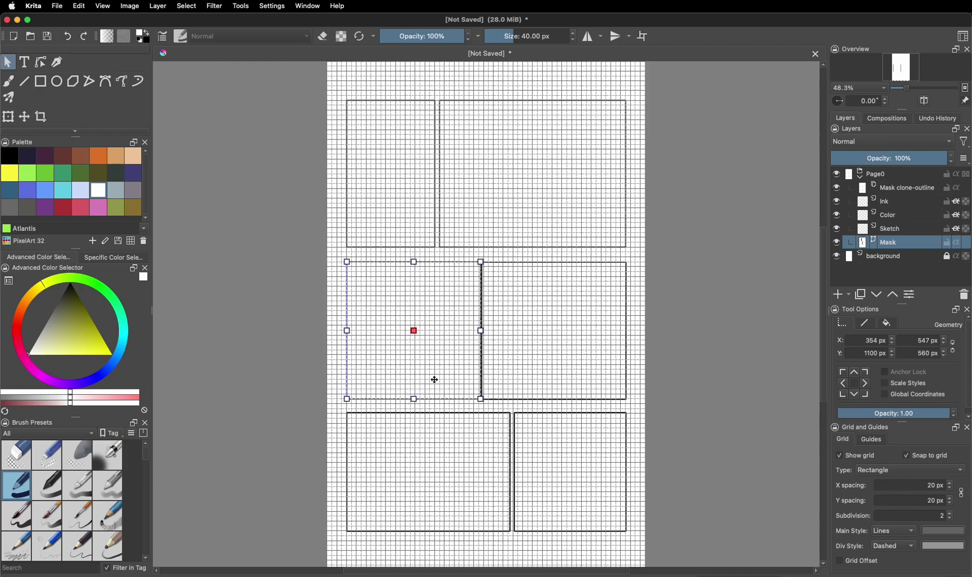
pyautogui.moveTo(480, 331); pyautogui.dragTo(468, 331)
pyautogui.click(482, 331)
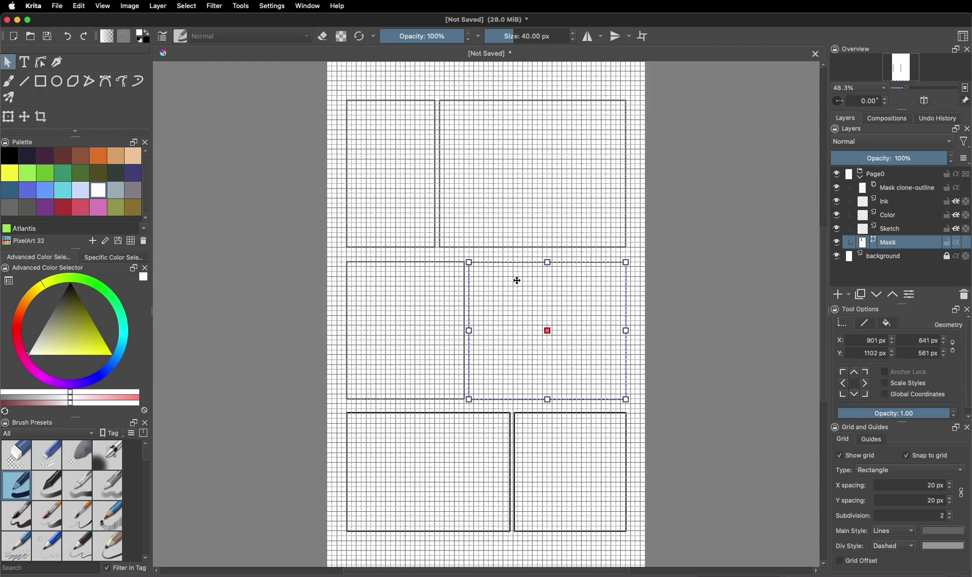
pyautogui.moveTo(549, 262); pyautogui.dragTo(548, 262)
pyautogui.moveTo(626, 331)
pyautogui.mouseDown()
pyautogui.moveTo(615, 331)
pyautogui.moveTo(626, 331)
pyautogui.mouseUp()
pyautogui.moveTo(547, 402); pyautogui.dragTo(547, 400)
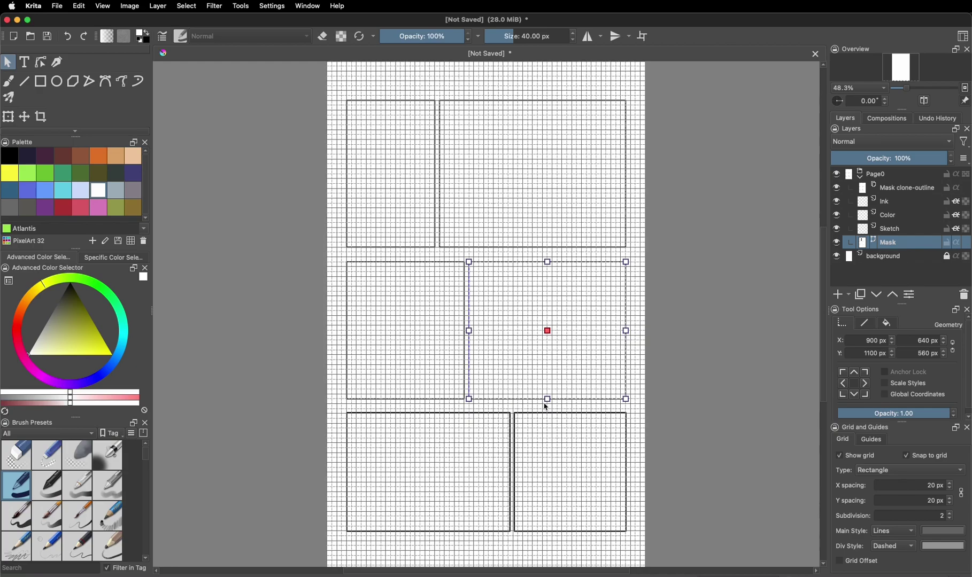
# Fit the bottom-left and bottom-right frames to the grid, making the right one 440 × 480 px.
pyautogui.click(469, 435)
pyautogui.moveTo(427, 414); pyautogui.dragTo(430, 414)
pyautogui.moveTo(346, 474); pyautogui.dragTo(345, 469)
pyautogui.moveTo(428, 532); pyautogui.dragTo(428, 531)
pyautogui.click(566, 523)
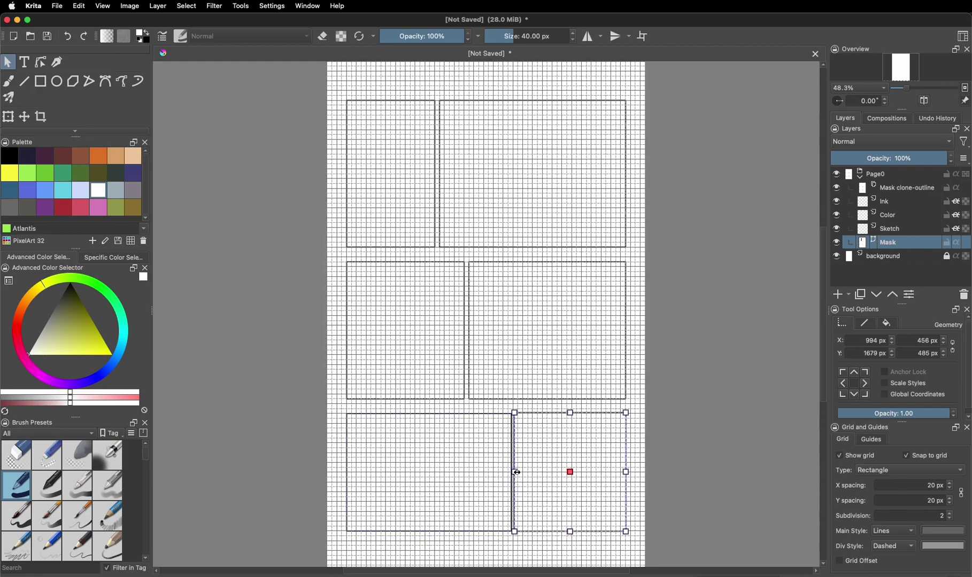
pyautogui.moveTo(515, 472); pyautogui.dragTo(513, 473)
pyautogui.click(510, 472)
pyautogui.click(599, 466)
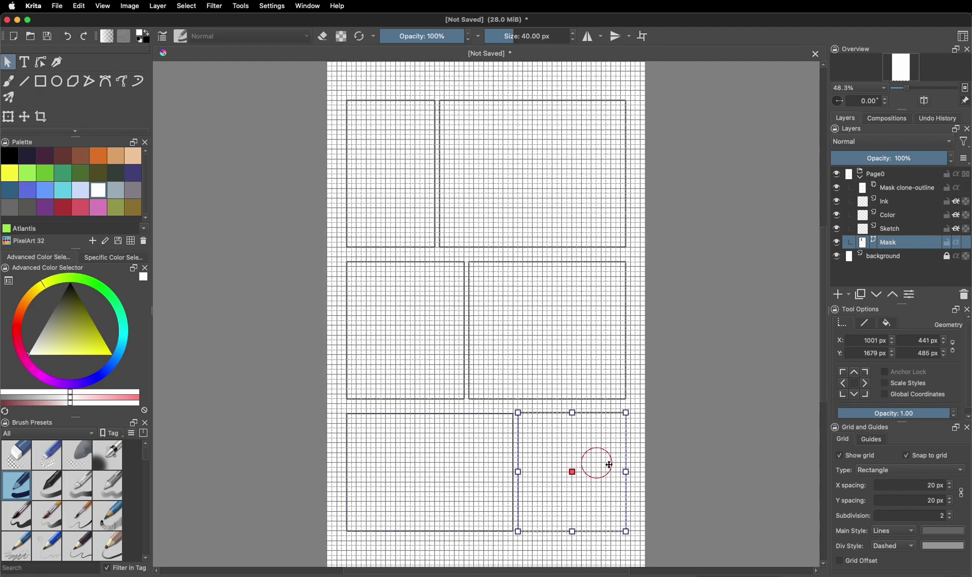
pyautogui.moveTo(626, 472); pyautogui.dragTo(626, 473)
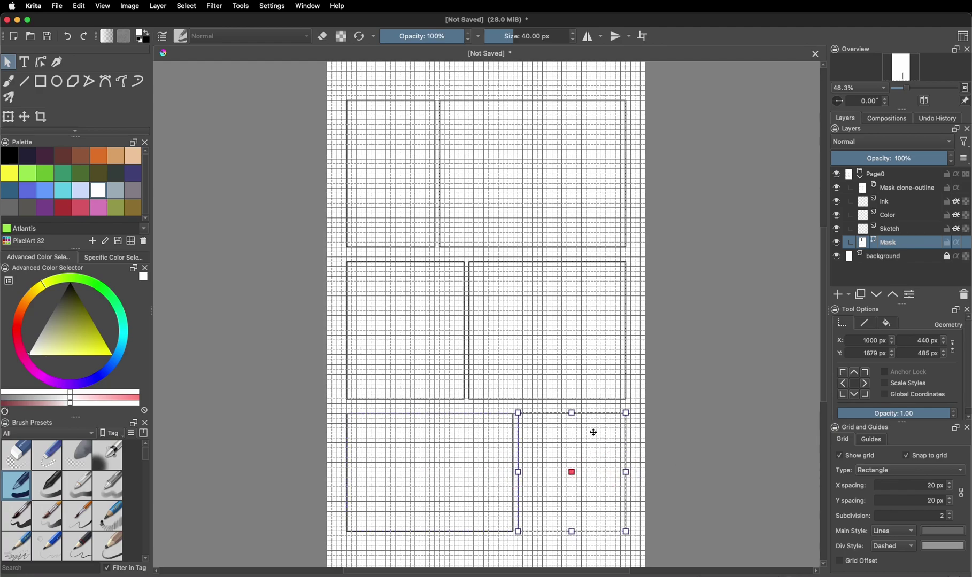
pyautogui.moveTo(571, 413); pyautogui.dragTo(573, 413)
pyautogui.moveTo(573, 532); pyautogui.dragTo(573, 532)
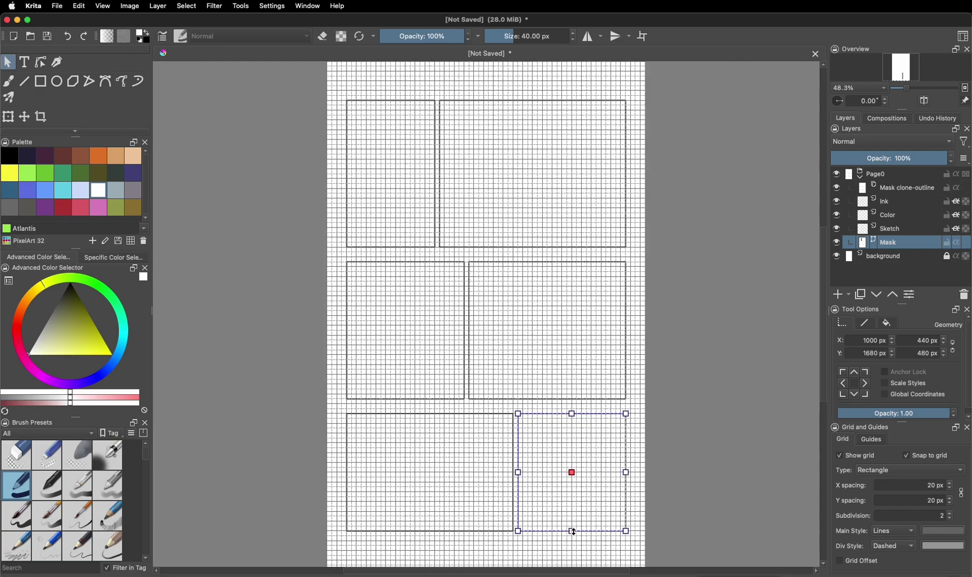
pyautogui.click(728, 479)
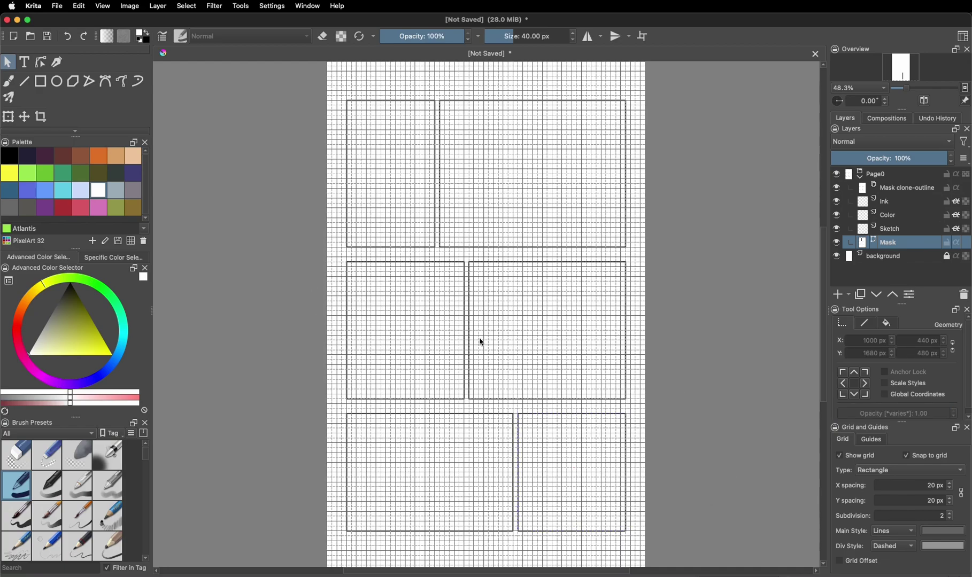
# Turn off grid snapping and hide the grid.
pyautogui.click(916, 458)
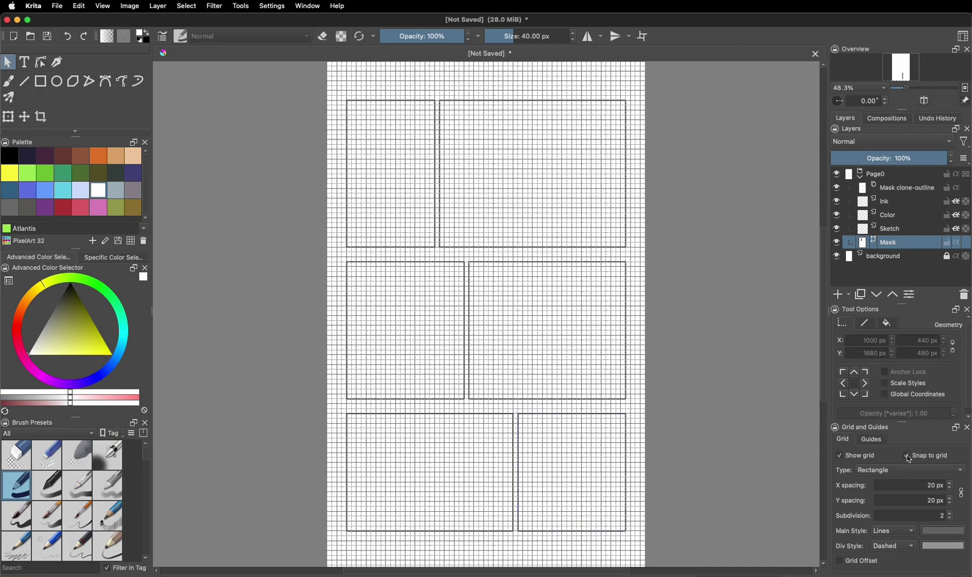
pyautogui.click(842, 457)
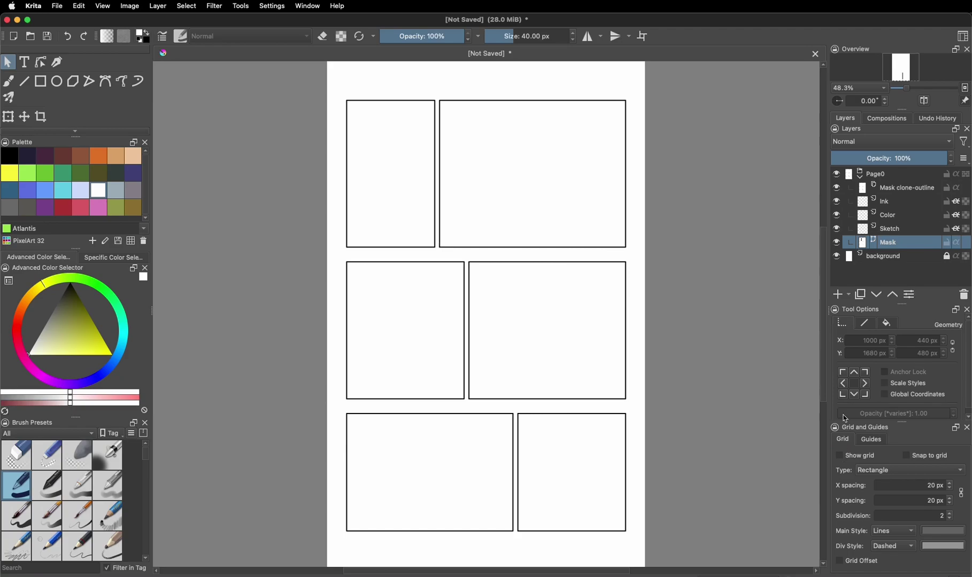
pyautogui.click(897, 260)
pyautogui.click(896, 249)
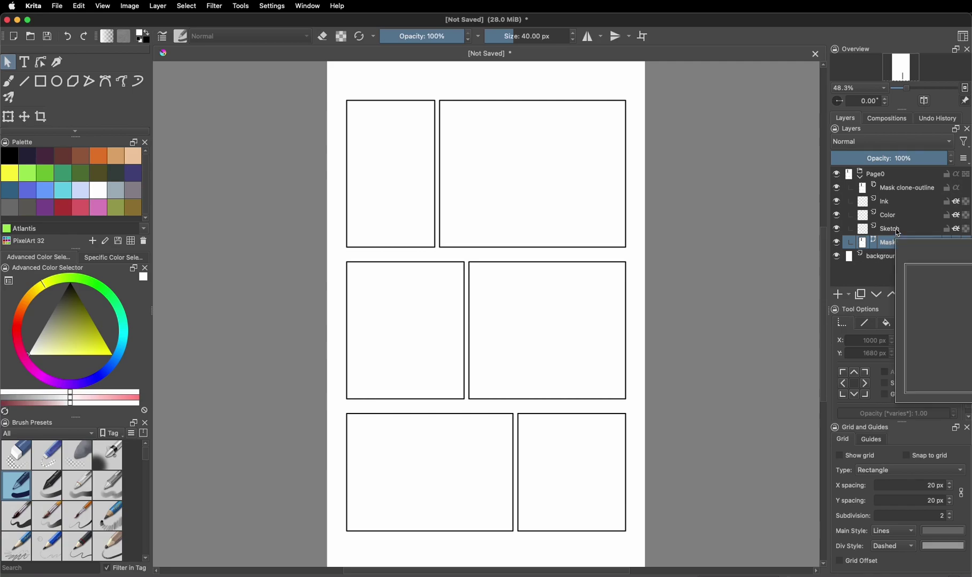
# Delete the Sketch, Color, Ink and Mask clone-outline layers, keeping Mask active.
pyautogui.click(898, 233)
pyautogui.keyDown('shift'); pyautogui.click(898, 216); pyautogui.keyUp('shift')
pyautogui.keyDown('shift'); pyautogui.click(898, 207); pyautogui.keyUp('shift')
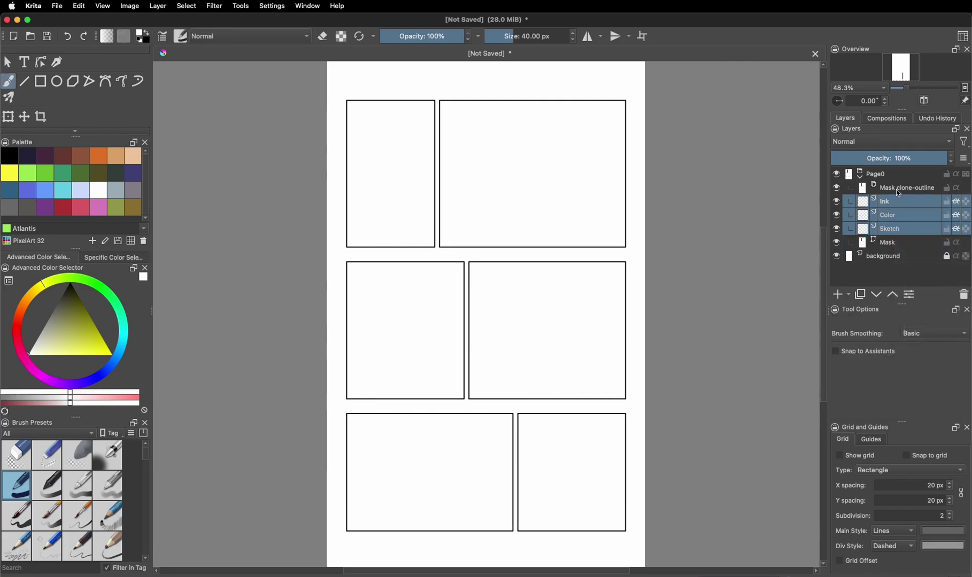
pyautogui.keyDown('shift'); pyautogui.click(899, 192); pyautogui.keyUp('shift')
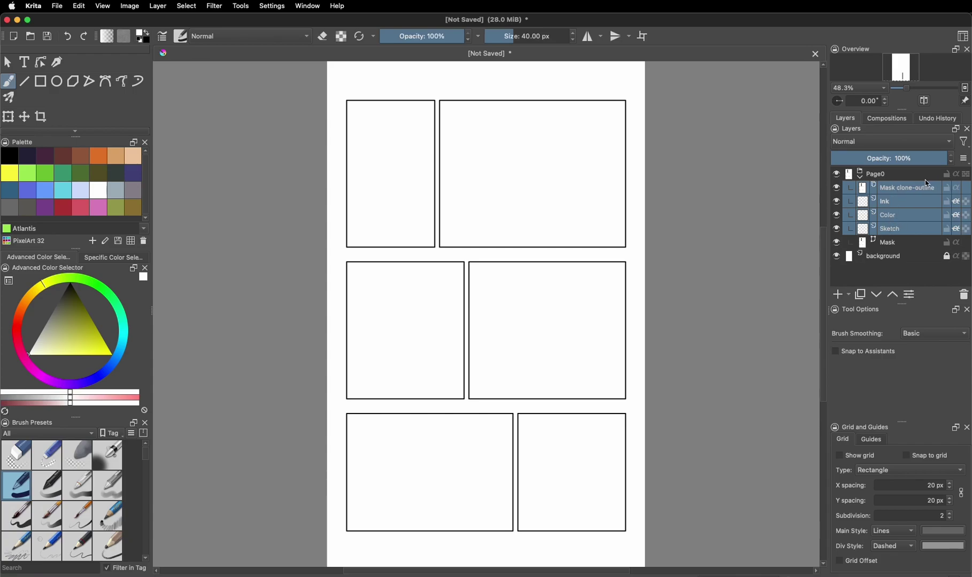
pyautogui.rightClick(884, 210)
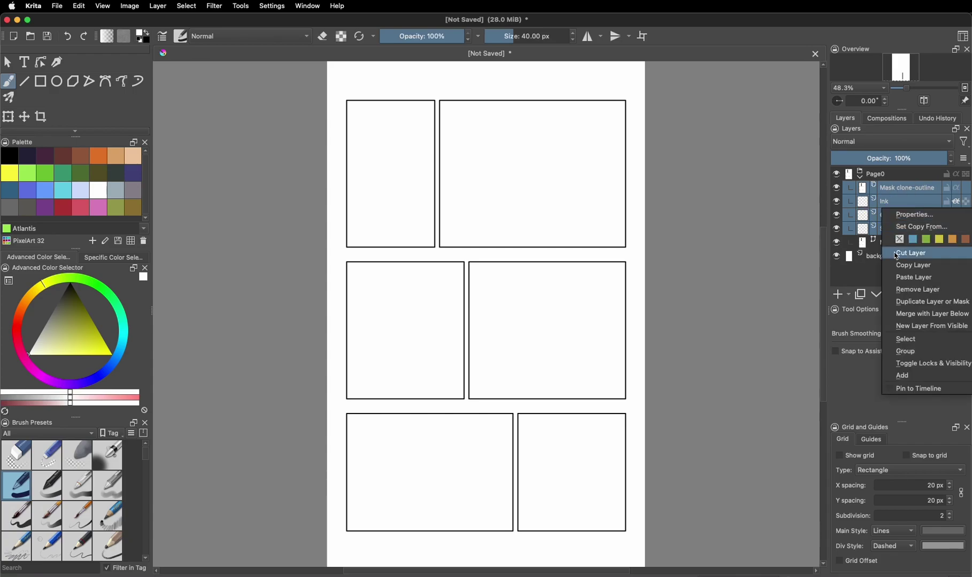
pyautogui.click(904, 289)
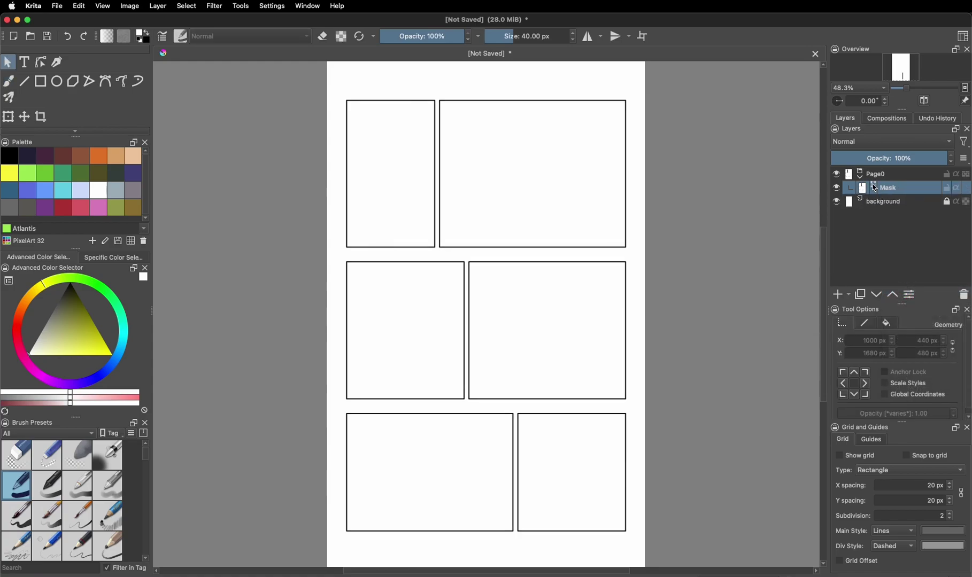
pyautogui.click(884, 202)
pyautogui.click(885, 188)
# Save the page as a template named 'My Manga Template' under Comic Templates.
pyautogui.click(62, 9)
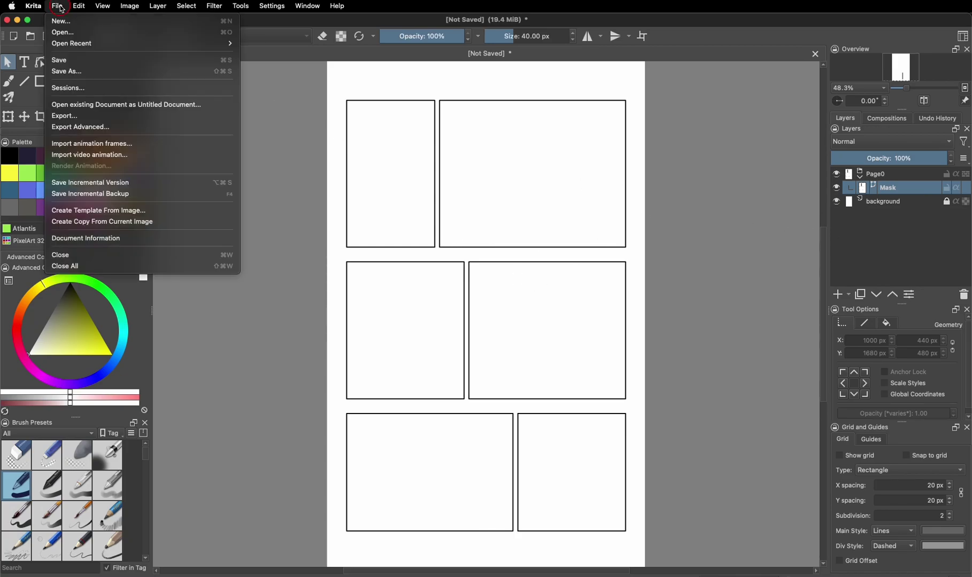
pyautogui.click(97, 212)
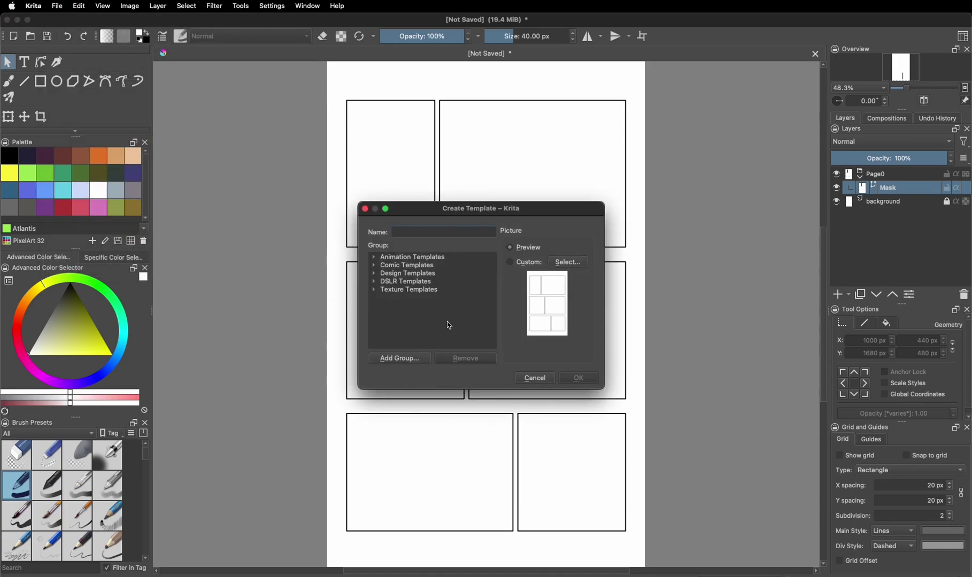
pyautogui.doubleClick(400, 266)
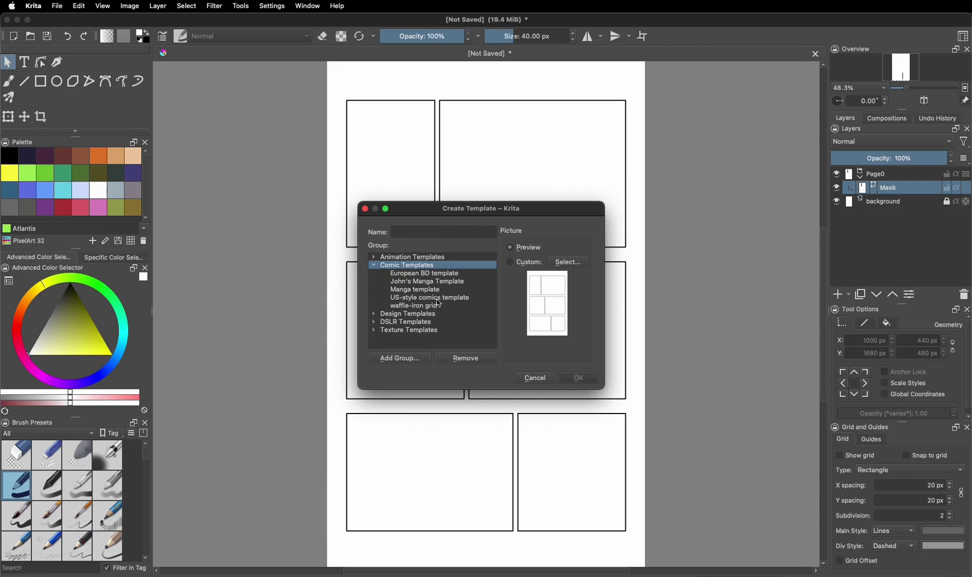
pyautogui.click(405, 233)
pyautogui.write('My')
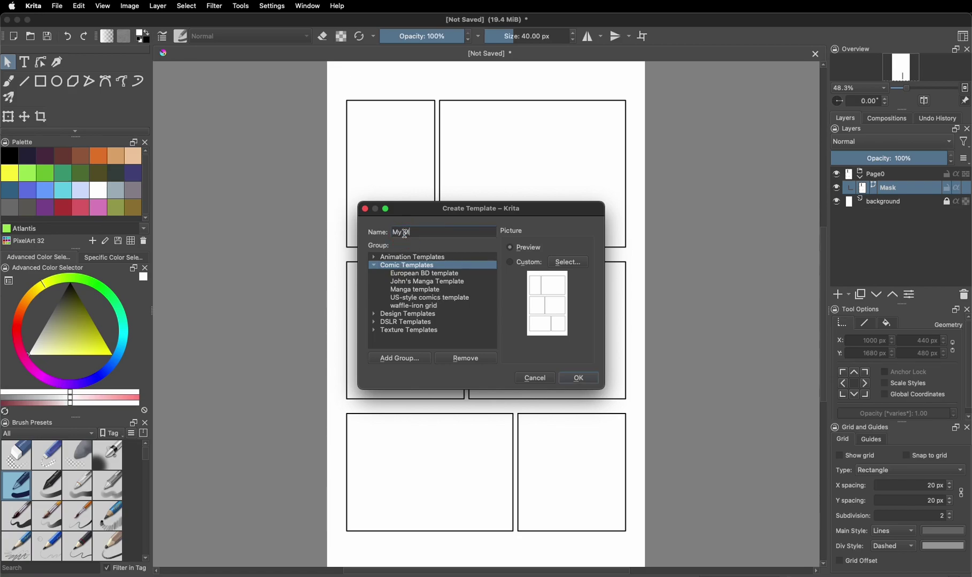
pyautogui.write(' Manga Template')
pyautogui.click(581, 378)
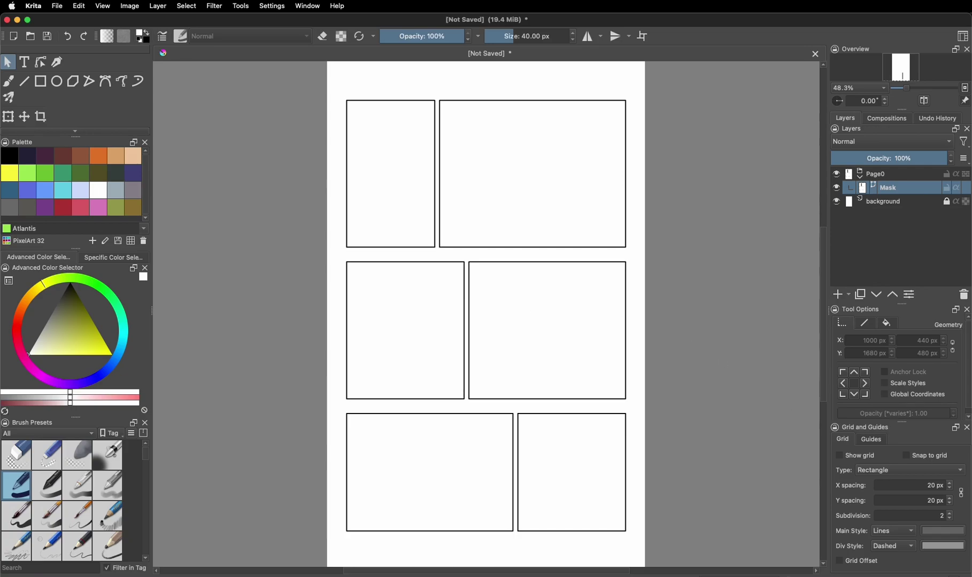
# Insert the red-haired characters photo as a new layer with Inherit Alpha enabled.
pyautogui.moveTo(671, 297); pyautogui.dragTo(493, 183)
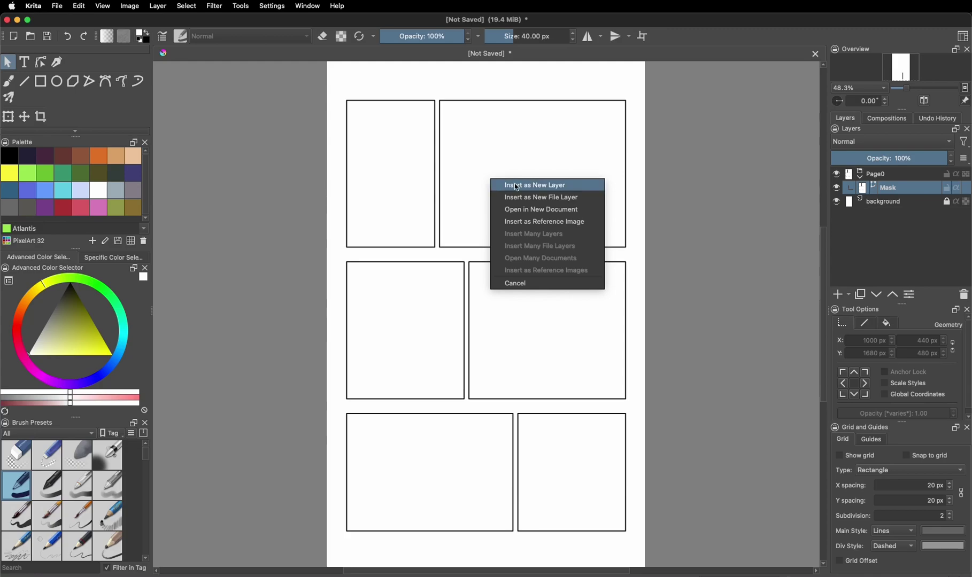
pyautogui.click(516, 185)
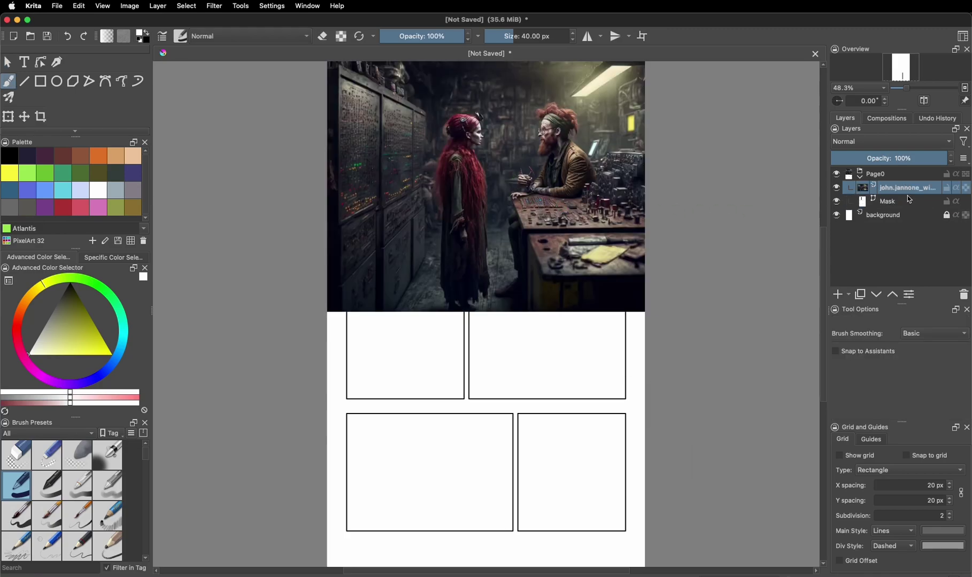
pyautogui.moveTo(903, 191)
pyautogui.click(957, 188)
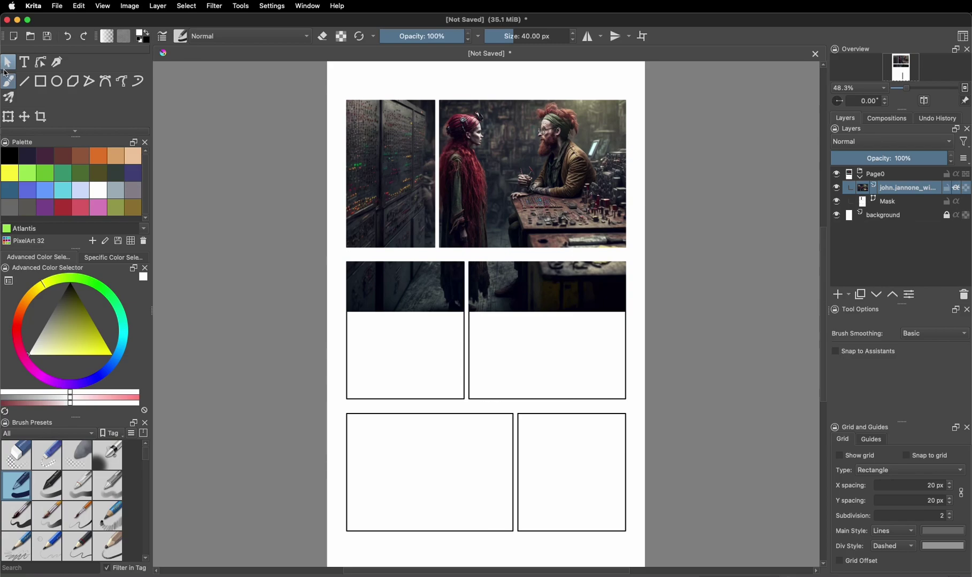
# Move the photo left so the red-haired woman fills the top-left panel.
pyautogui.click(24, 117)
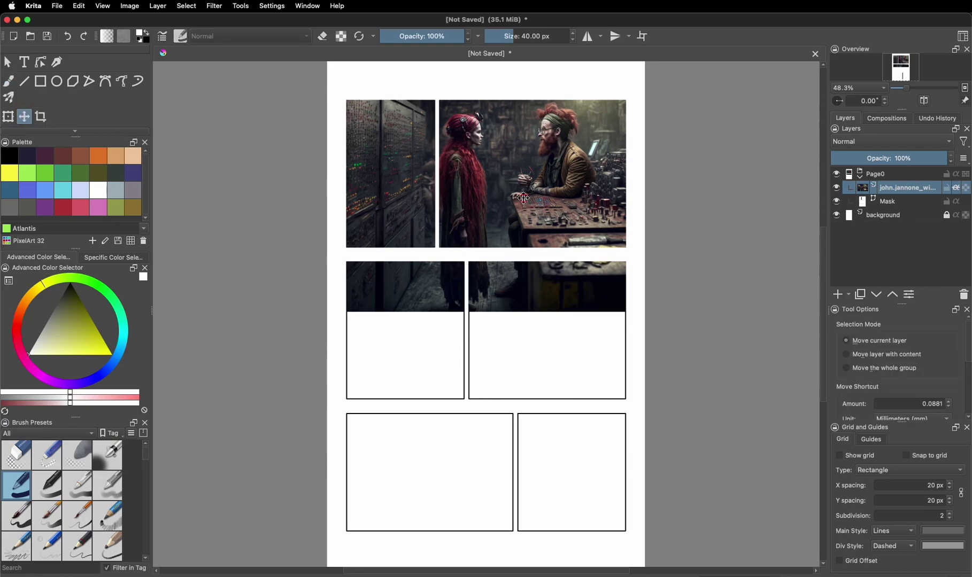
pyautogui.moveTo(523, 199); pyautogui.dragTo(456, 200)
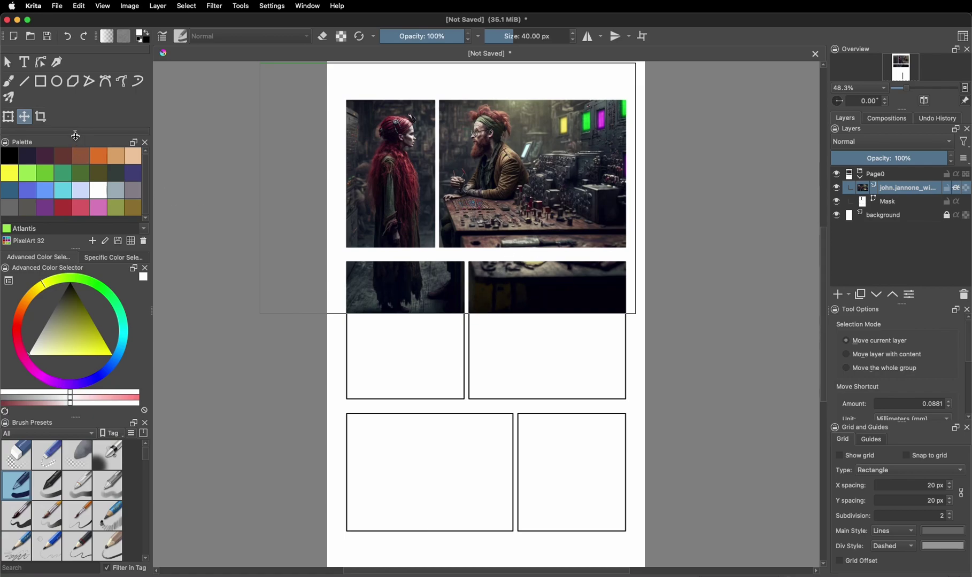
pyautogui.moveTo(76, 136); pyautogui.dragTo(70, 202)
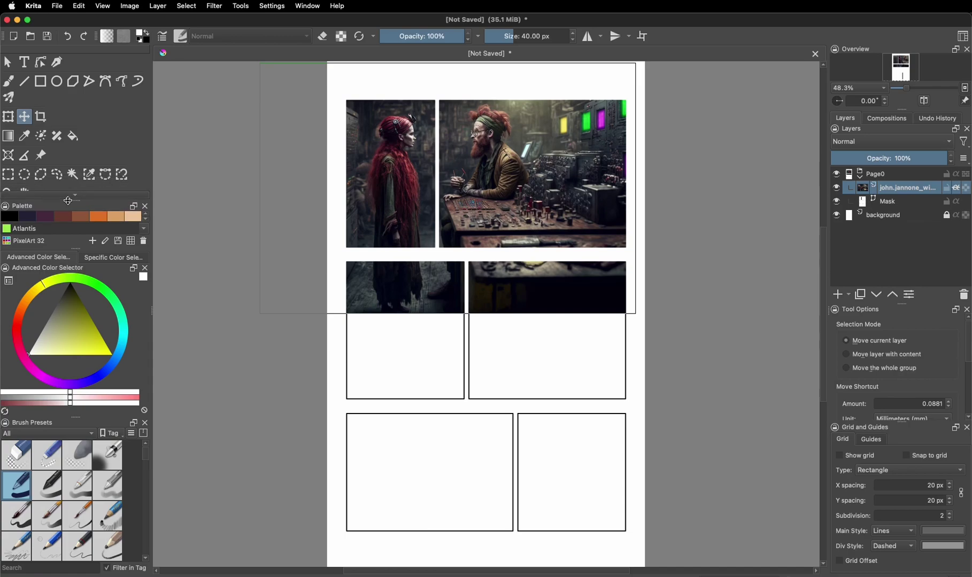
# Delete the photo from the right-hand and middle-left panels, then check by toggling layer visibility.
pyautogui.click(12, 179)
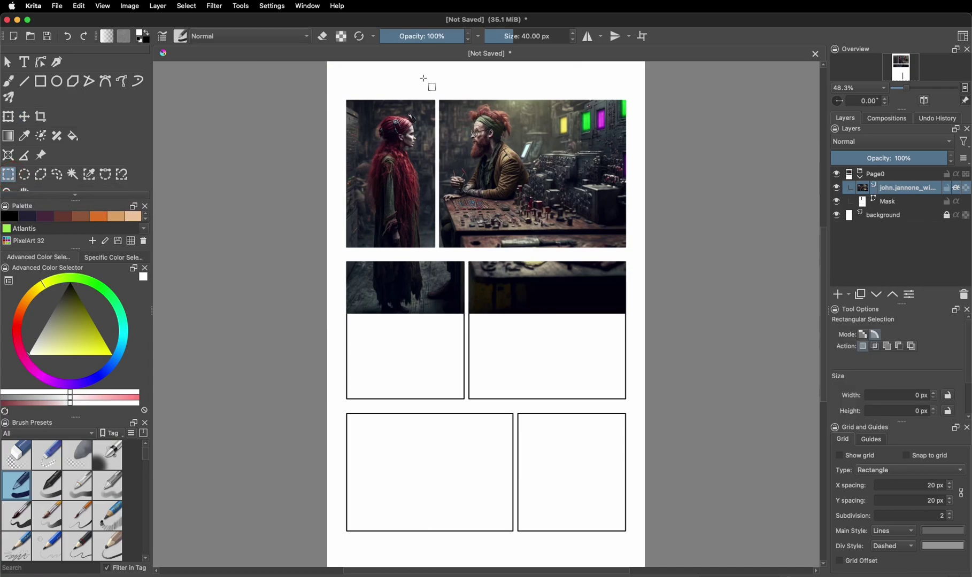
pyautogui.moveTo(439, 89); pyautogui.dragTo(632, 318)
pyautogui.press('Delete')
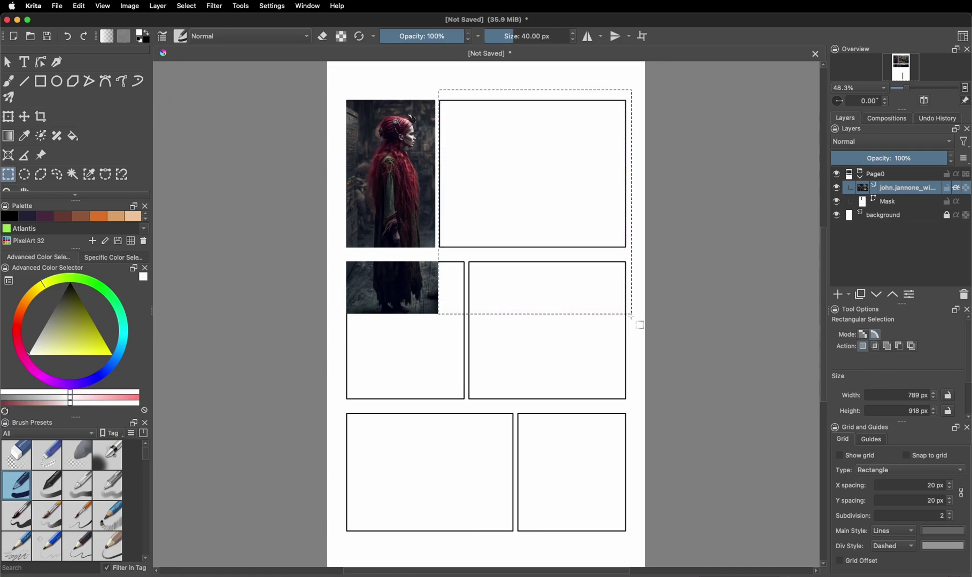
pyautogui.moveTo(337, 255); pyautogui.dragTo(448, 323)
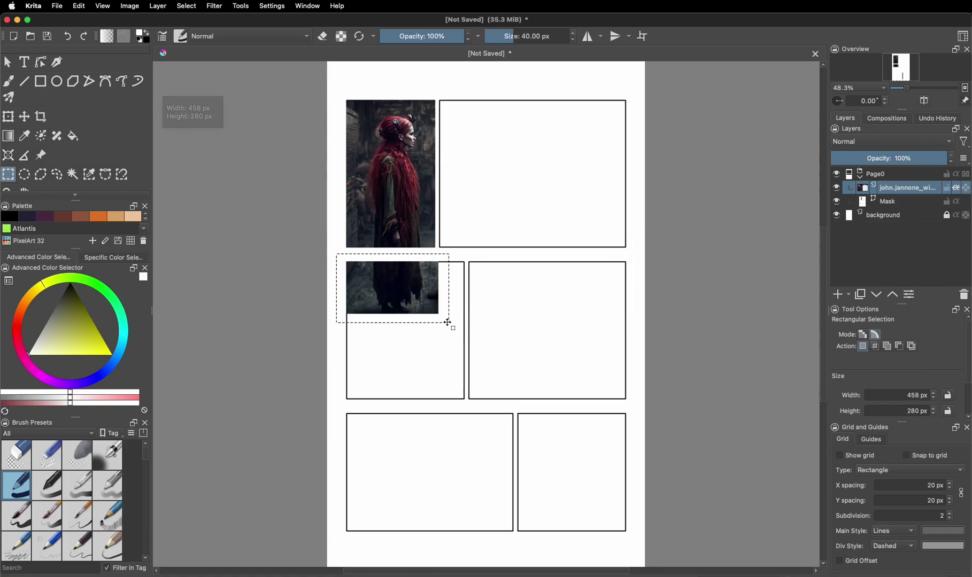
pyautogui.press('Delete')
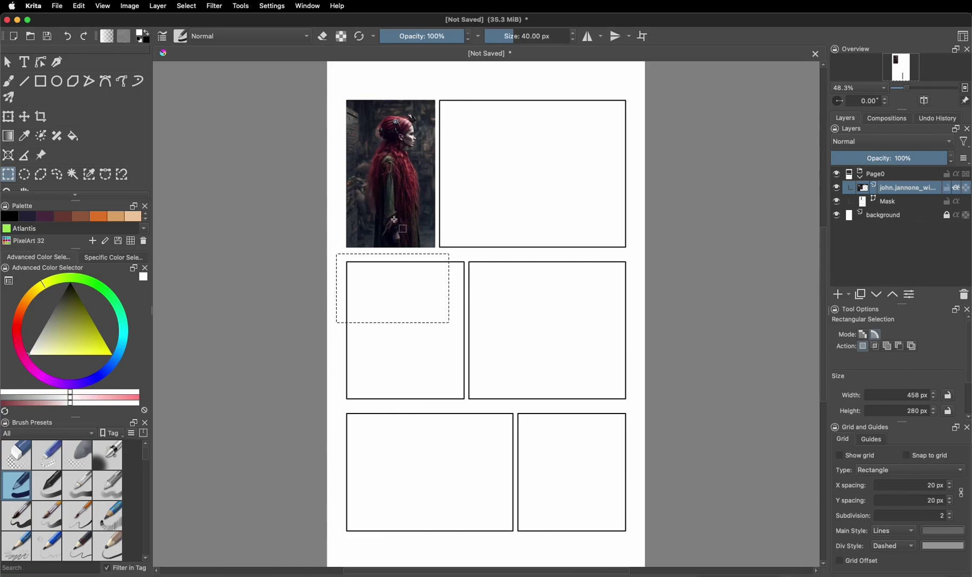
pyautogui.click(837, 191)
pyautogui.click(837, 191)
pyautogui.click(837, 191)
pyautogui.click(838, 191)
# Name the photo layer 'Top Left' and briefly toggle Mask and background visibility to check.
pyautogui.doubleClick(918, 186)
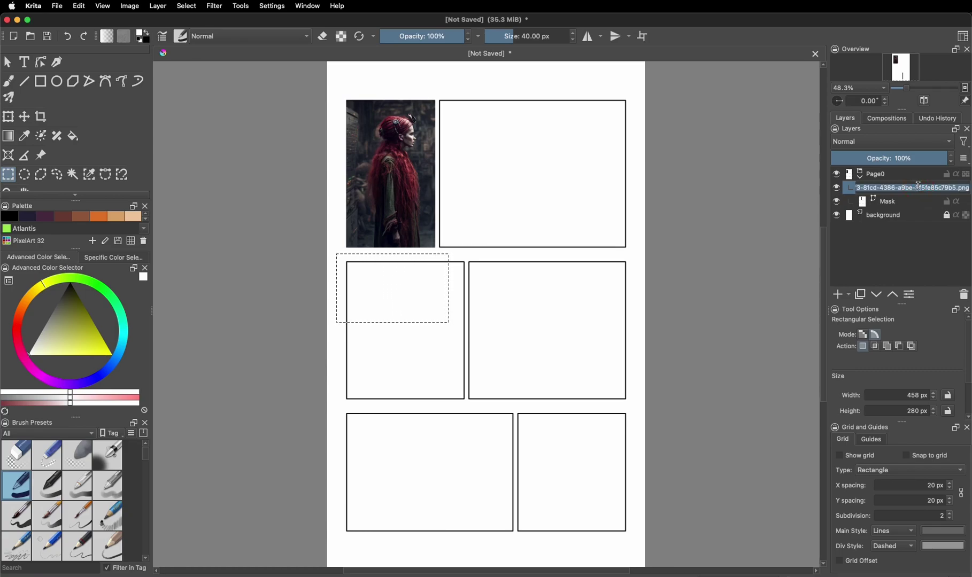
pyautogui.write('To')
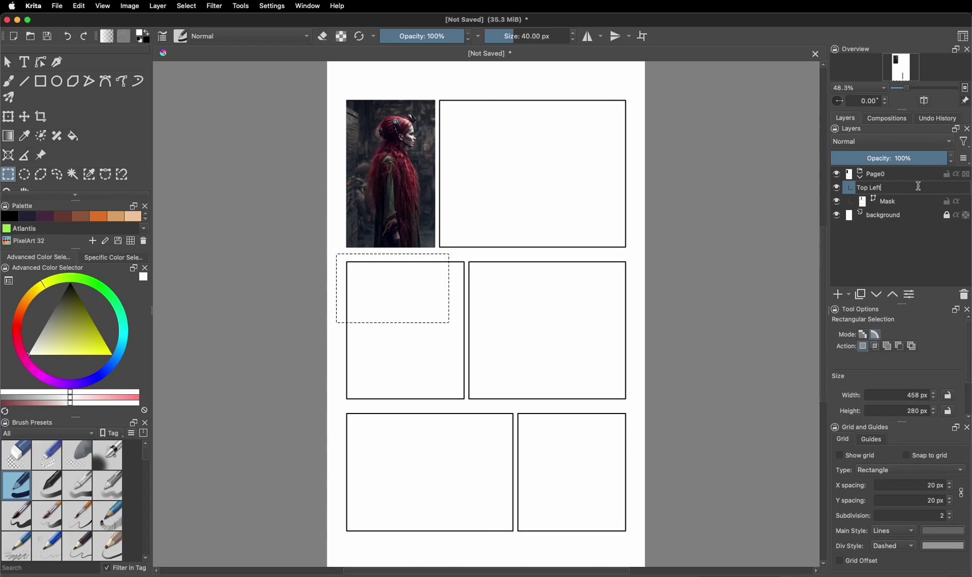
pyautogui.write('p Left')
pyautogui.press('Return')
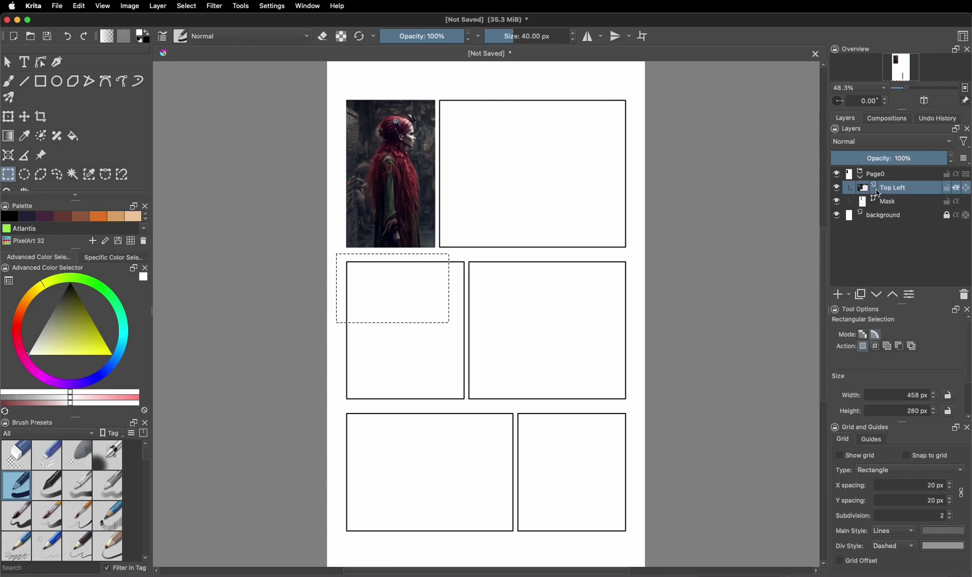
pyautogui.click(837, 202)
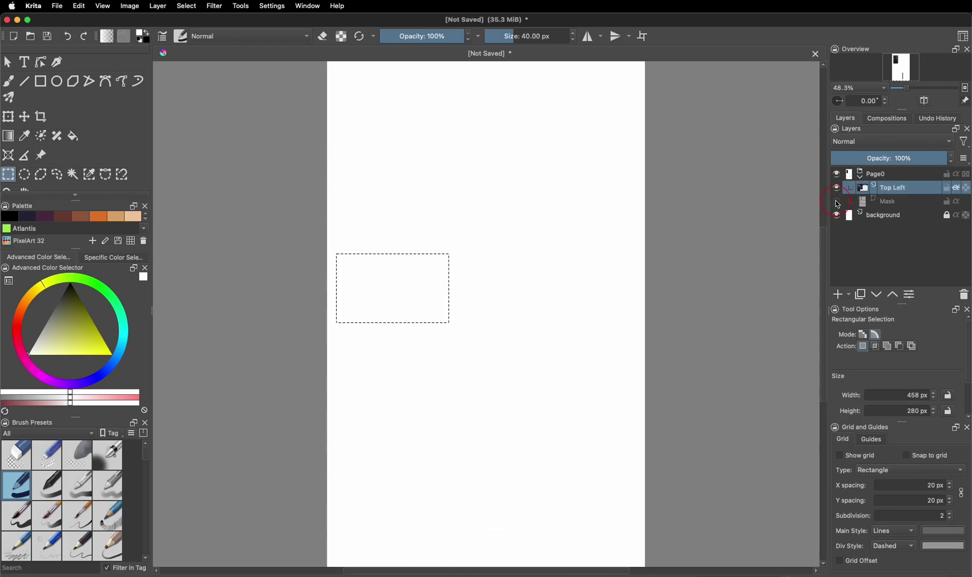
pyautogui.click(838, 203)
pyautogui.click(838, 216)
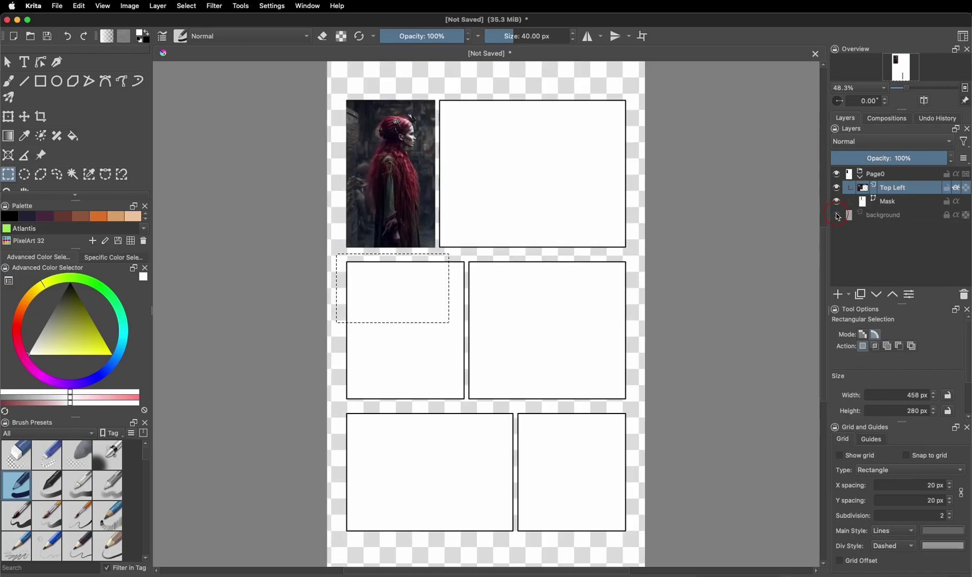
pyautogui.click(838, 216)
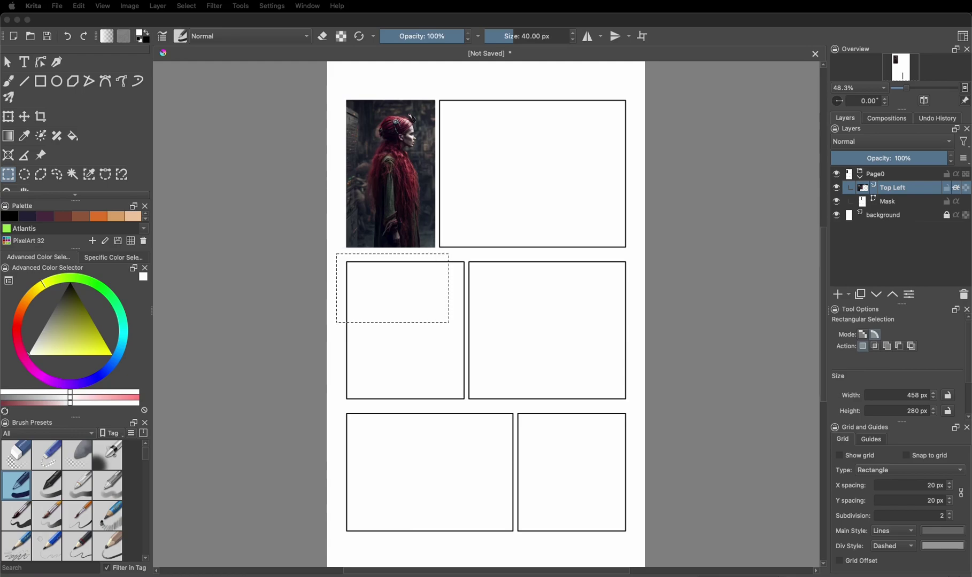
# Insert the two-men photo as a new layer below Top Left with Inherit Alpha on.
pyautogui.moveTo(512, 68); pyautogui.dragTo(486, 199)
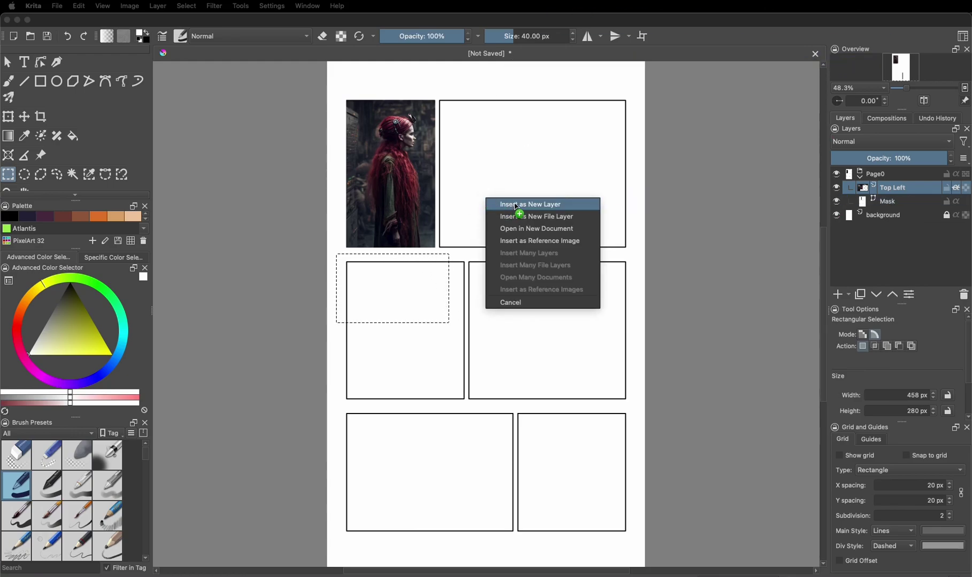
pyautogui.click(517, 206)
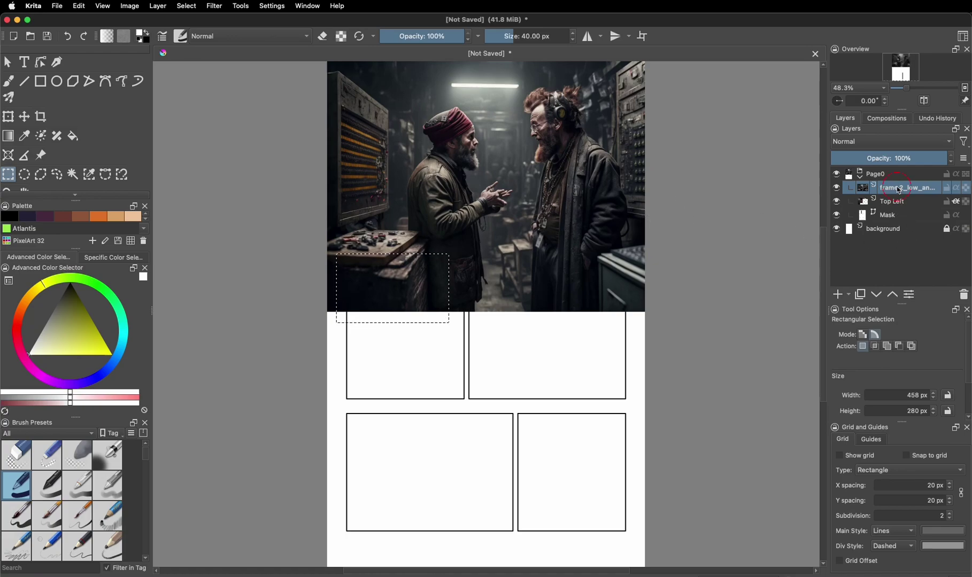
pyautogui.moveTo(898, 191); pyautogui.dragTo(892, 206)
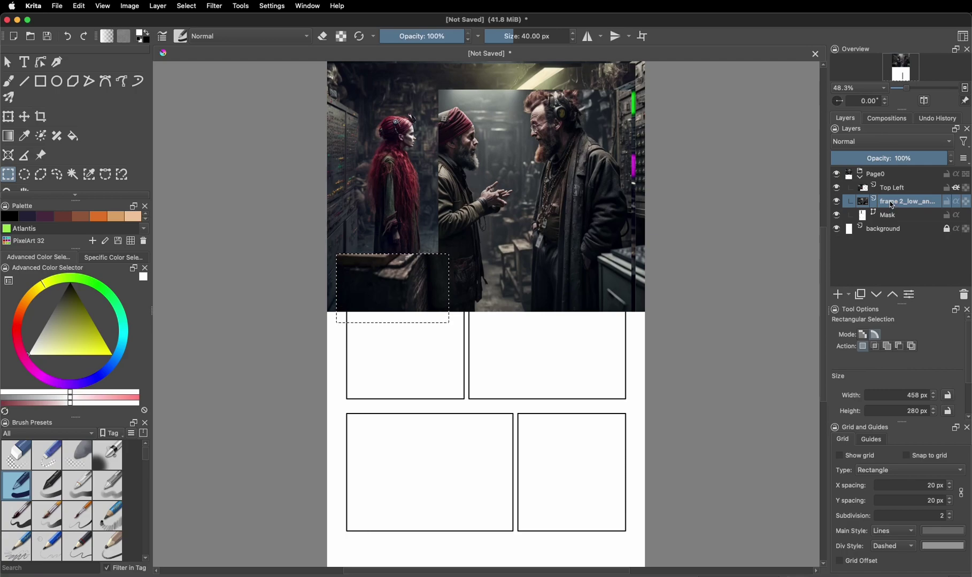
pyautogui.click(956, 204)
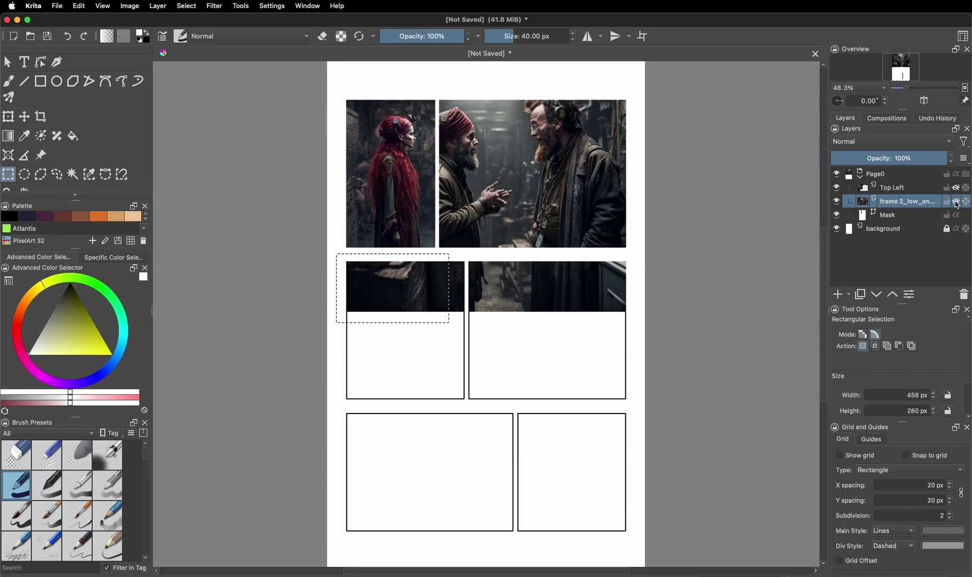
# Try shifting the second photo down and right, then undo the move.
pyautogui.press('t')
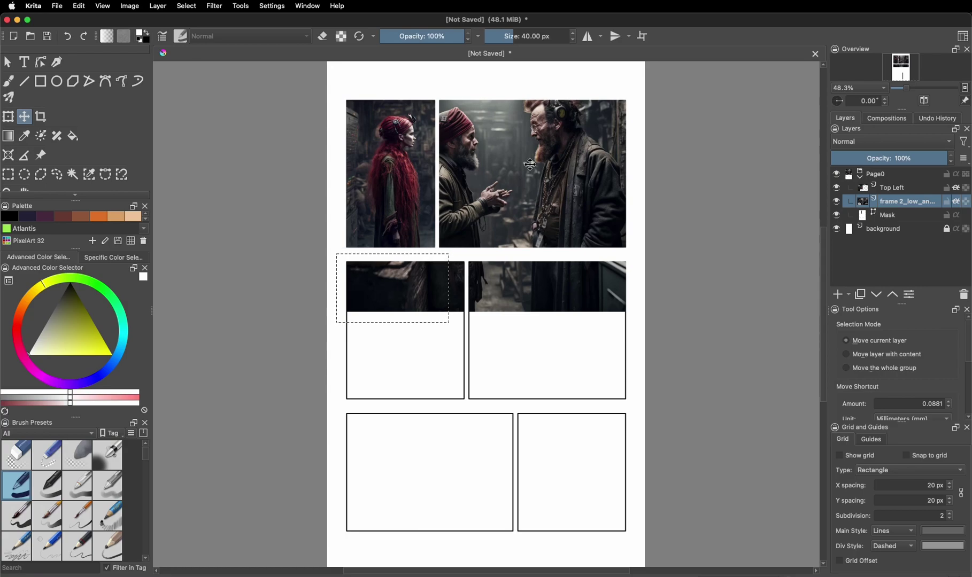
pyautogui.moveTo(534, 180); pyautogui.dragTo(550, 210)
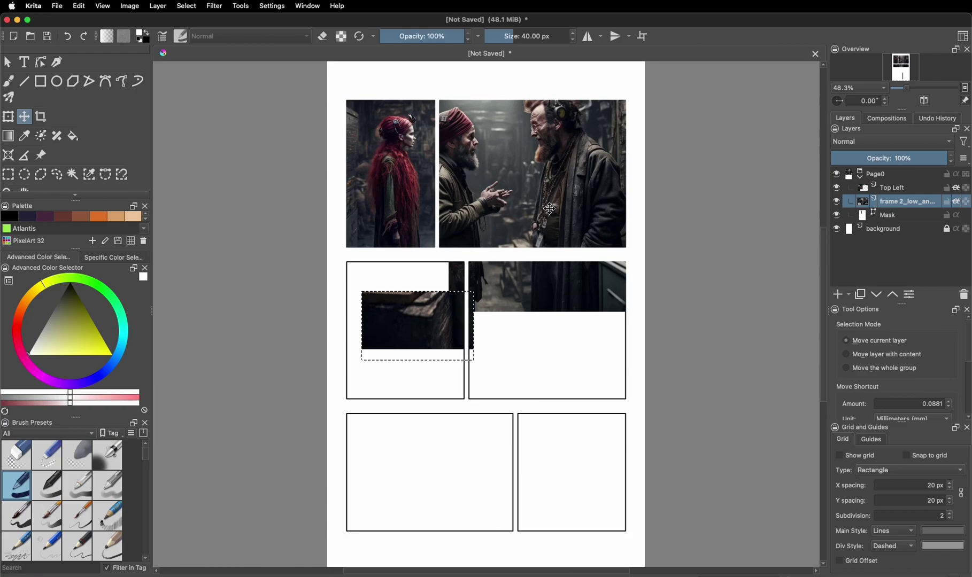
pyautogui.press('super+z')
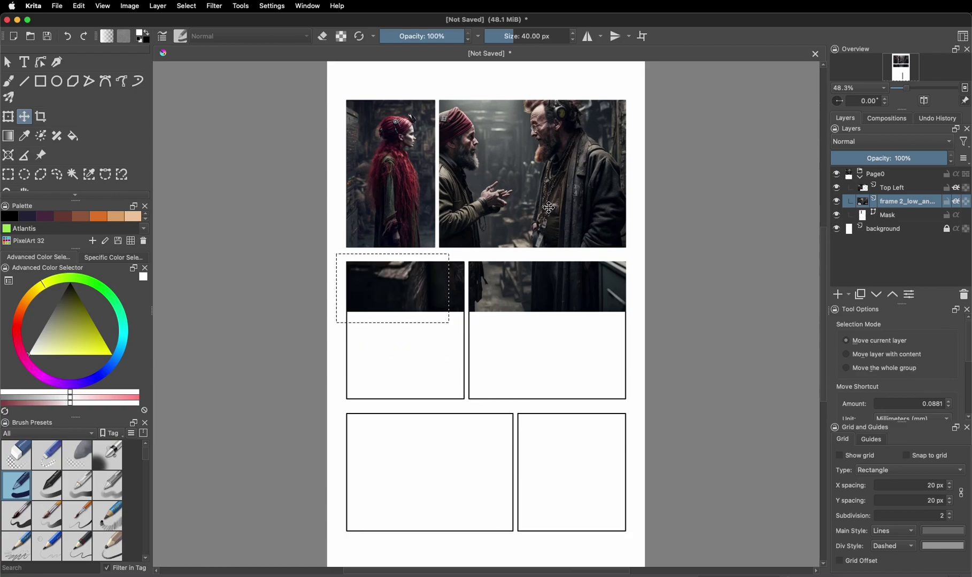
pyautogui.click(186, 6)
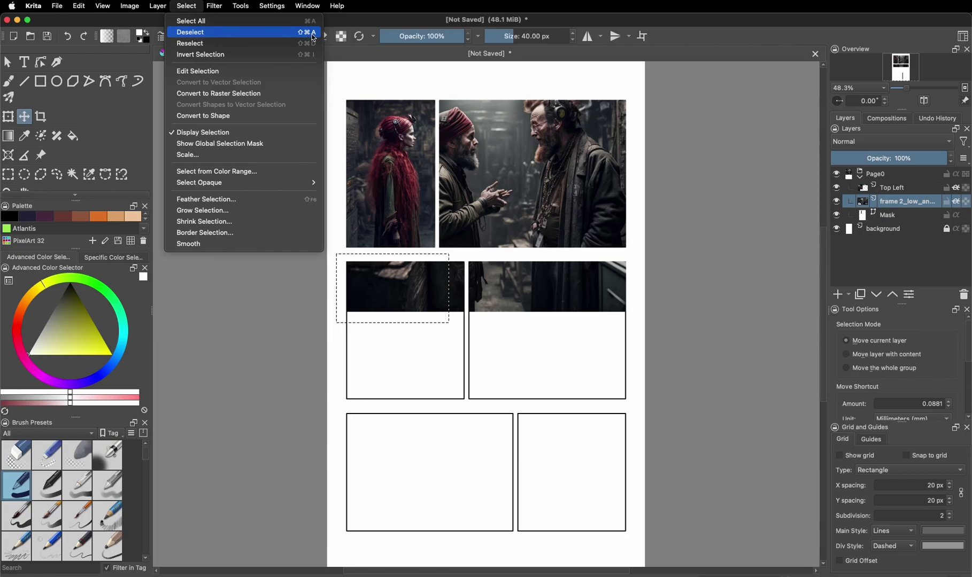
# Scale the second photo down from its corner and move it so both men fill the top-right panel.
pyautogui.click(314, 38)
pyautogui.moveTo(535, 154); pyautogui.dragTo(569, 185)
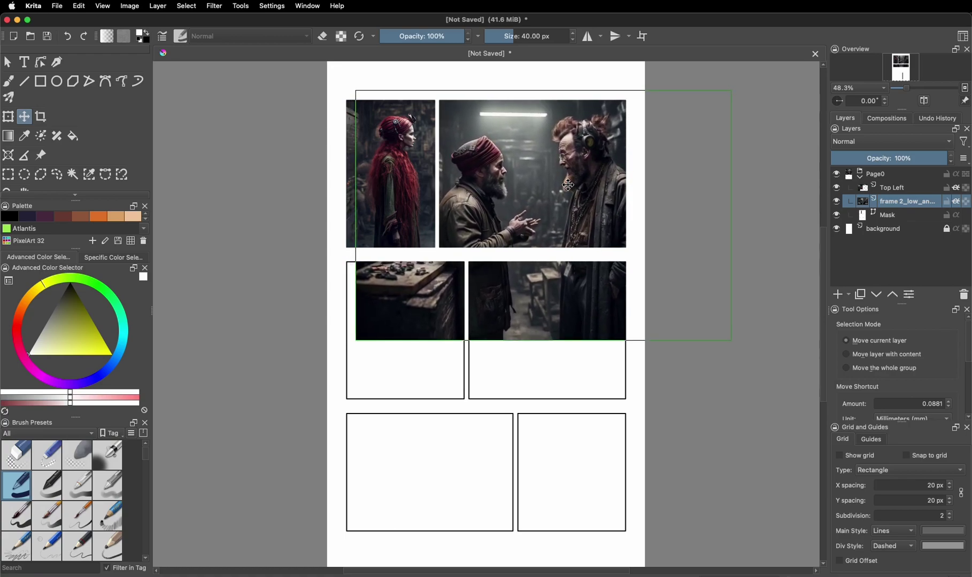
pyautogui.click(12, 122)
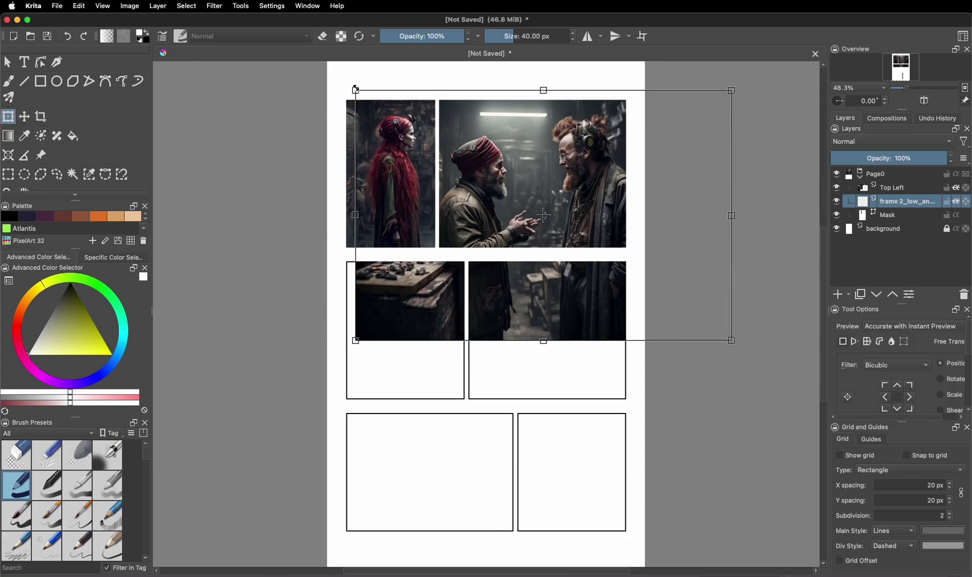
pyautogui.moveTo(355, 90)
pyautogui.mouseDown()
pyautogui.moveTo(449, 108)
pyautogui.moveTo(512, 107)
pyautogui.moveTo(351, 110)
pyautogui.moveTo(377, 191)
pyautogui.moveTo(375, 97)
pyautogui.moveTo(355, 104)
pyautogui.moveTo(374, 86)
pyautogui.moveTo(440, 147)
pyautogui.moveTo(464, 148)
pyautogui.moveTo(441, 146)
pyautogui.moveTo(340, 87)
pyautogui.mouseUp()
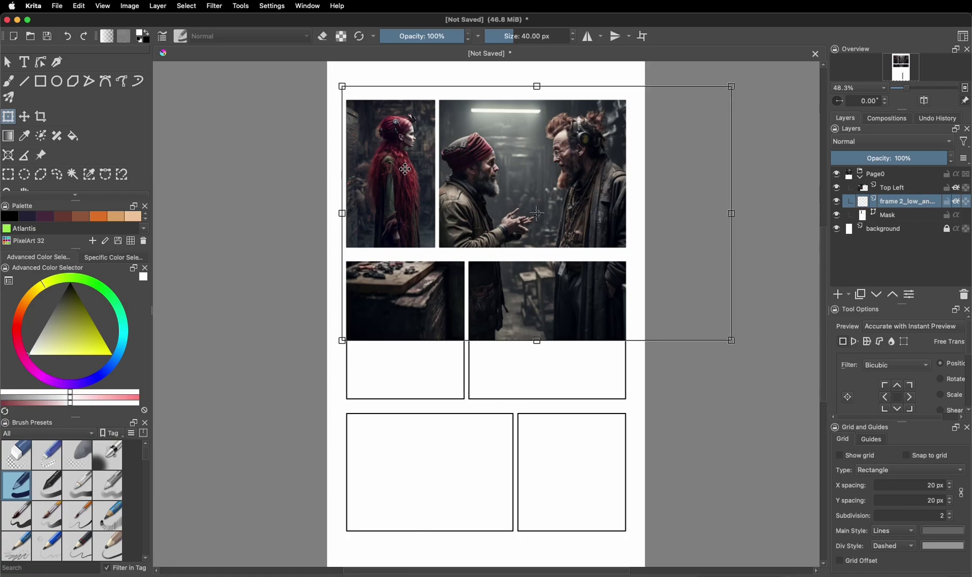
pyautogui.press('super+z')
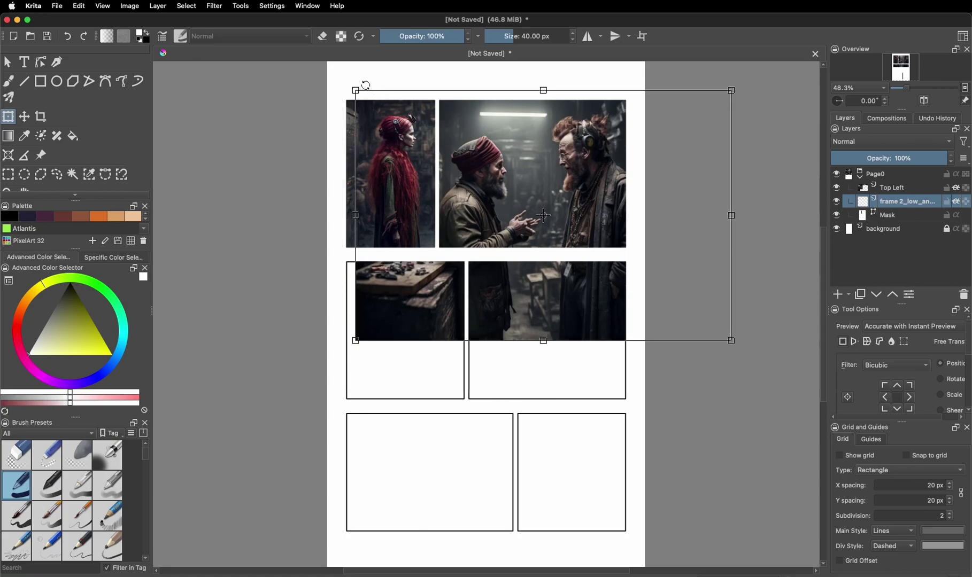
pyautogui.moveTo(356, 91); pyautogui.dragTo(457, 157)
pyautogui.moveTo(534, 212); pyautogui.dragTo(471, 152)
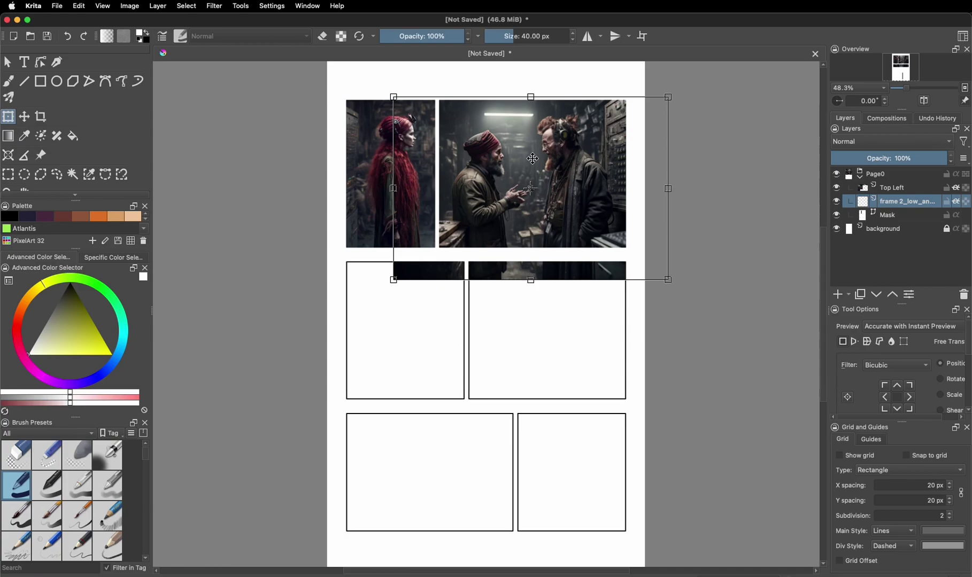
pyautogui.press('Return')
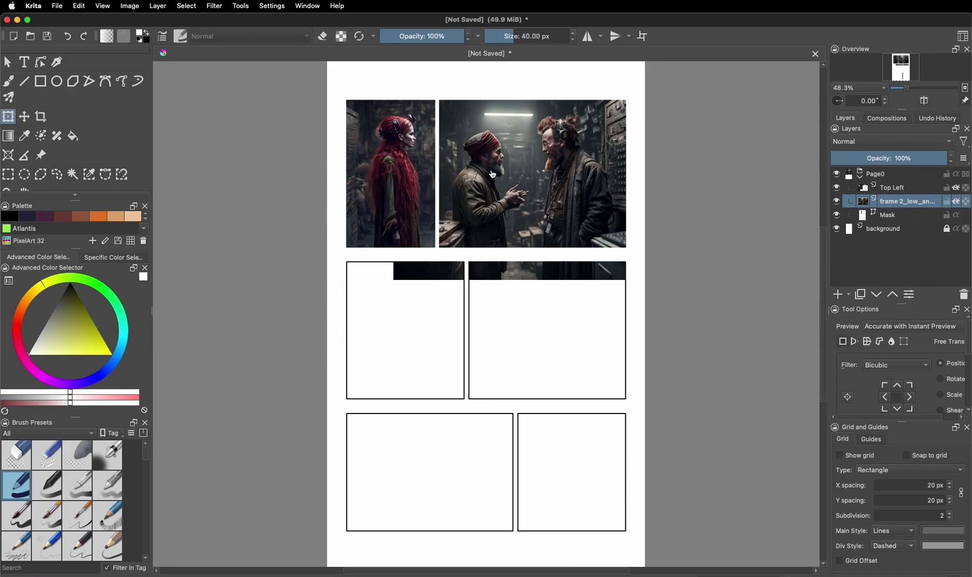
# Erase the photo's overhang in the middle panel row and rename the layer 'Top Right'.
pyautogui.click(8, 177)
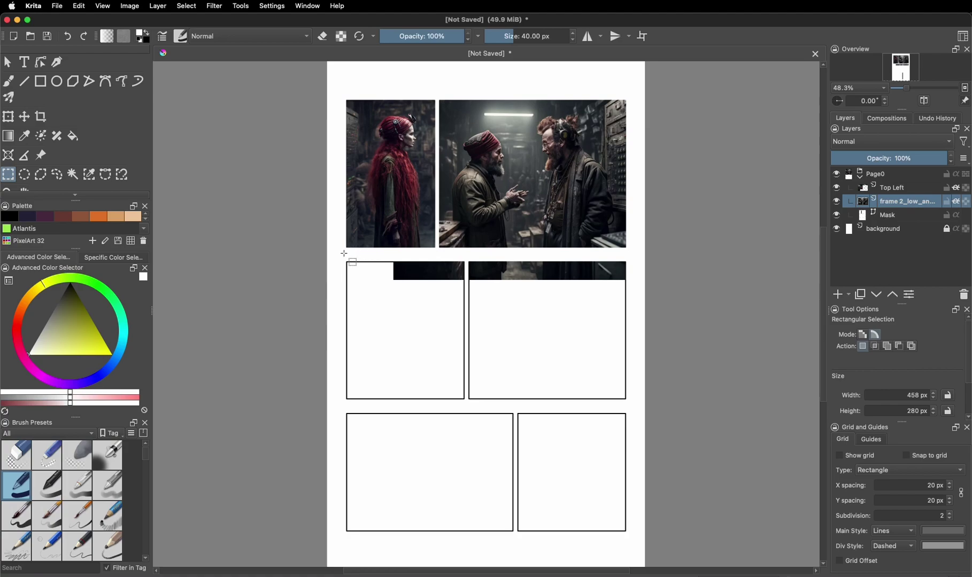
pyautogui.moveTo(342, 253); pyautogui.dragTo(633, 314)
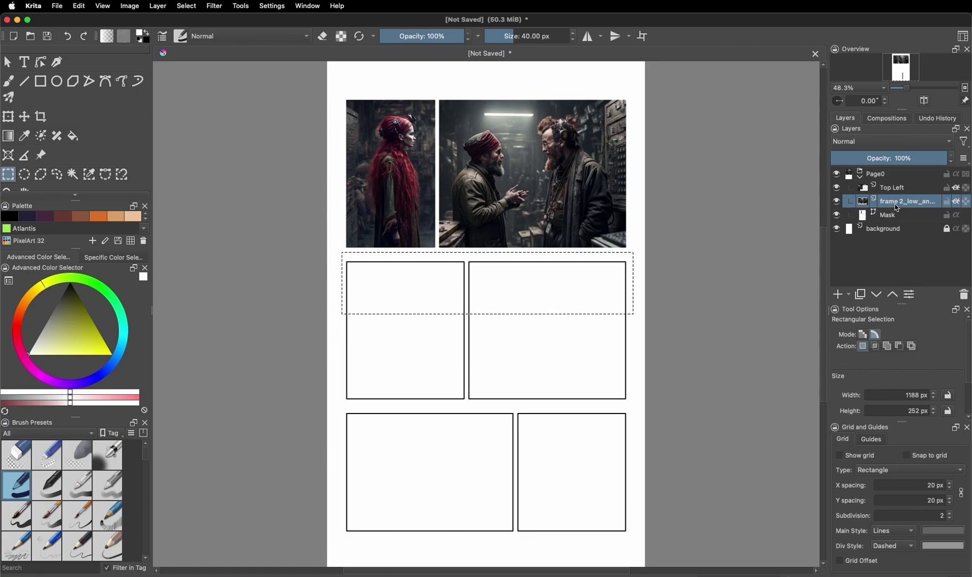
pyautogui.doubleClick(895, 205)
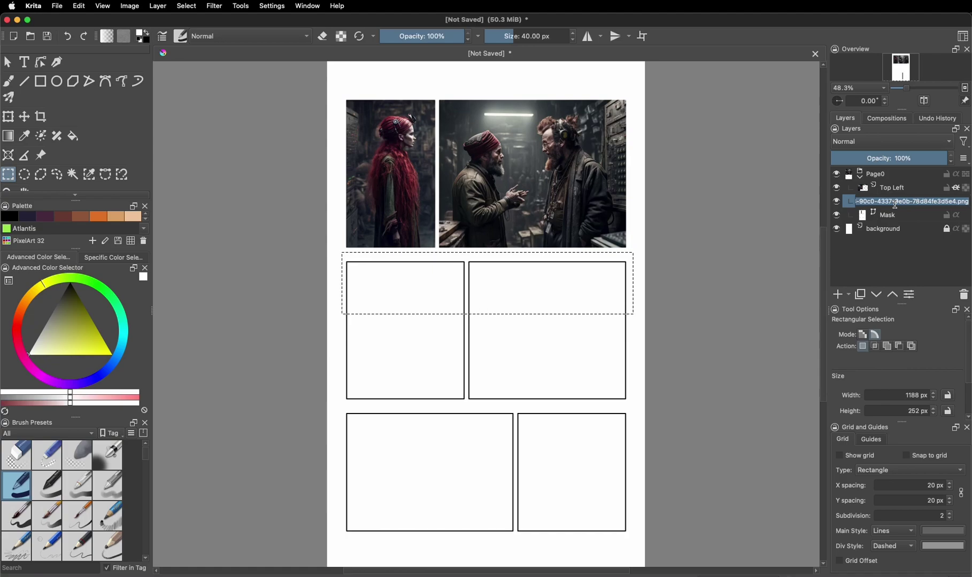
pyautogui.write('Top Right')
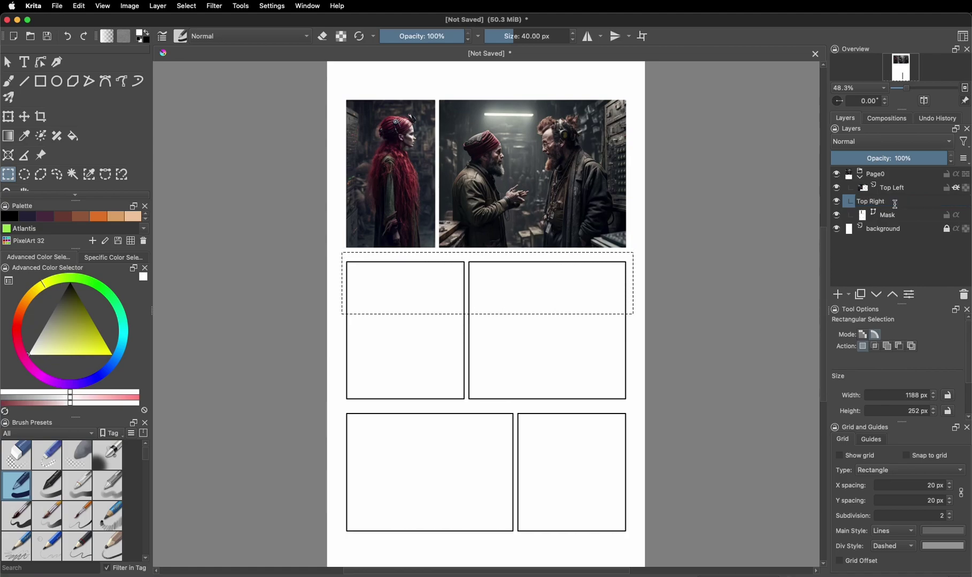
pyautogui.press('Return')
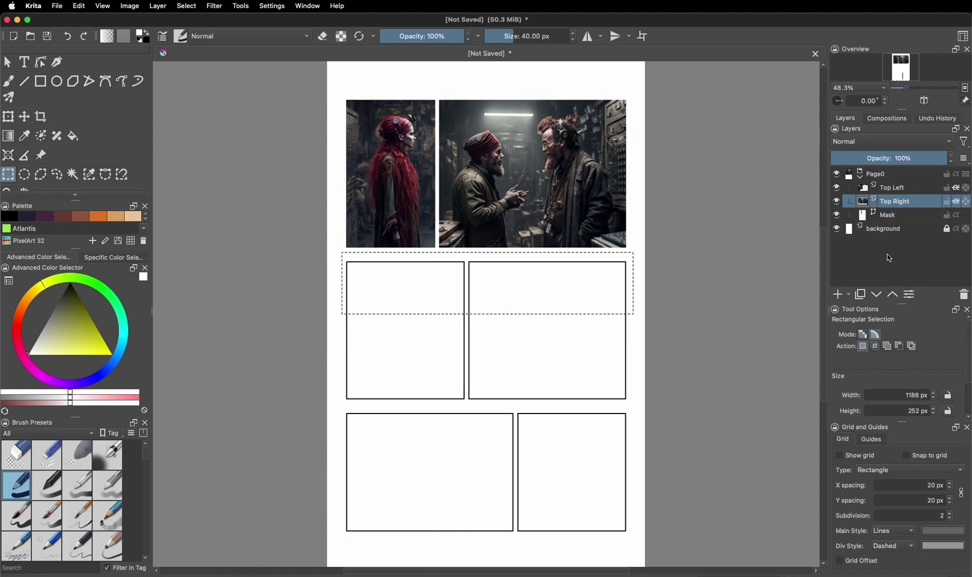
pyautogui.click(462, 296)
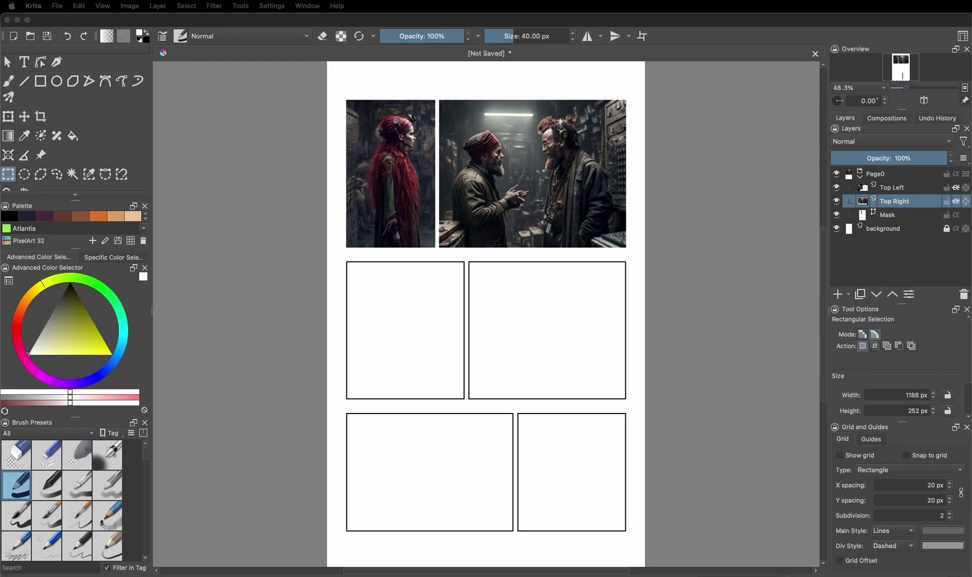
# Insert the bearded-man-in-headphones picture as a new layer below Top Right, moved over the lower panels.
pyautogui.moveTo(450, 344); pyautogui.dragTo(440, 322)
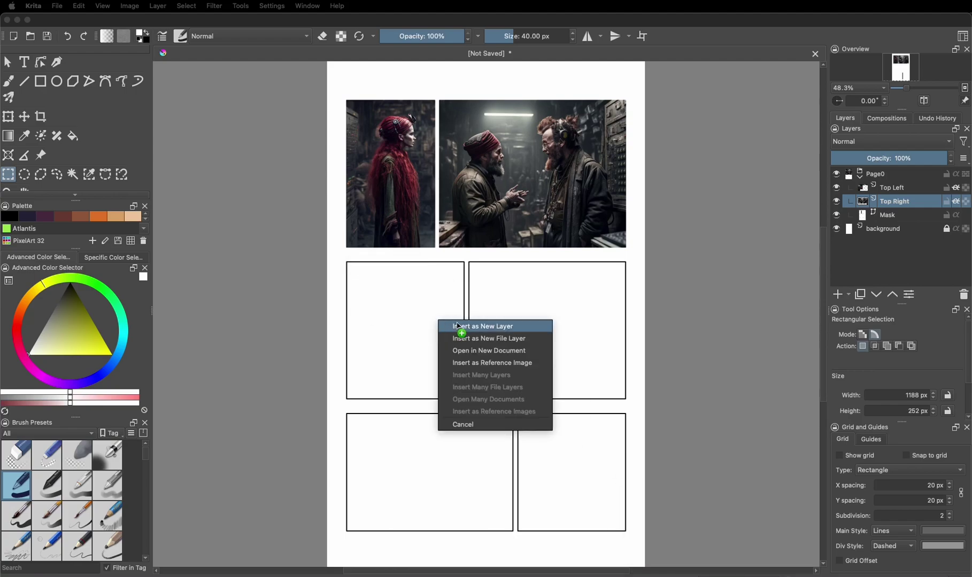
pyautogui.click(458, 325)
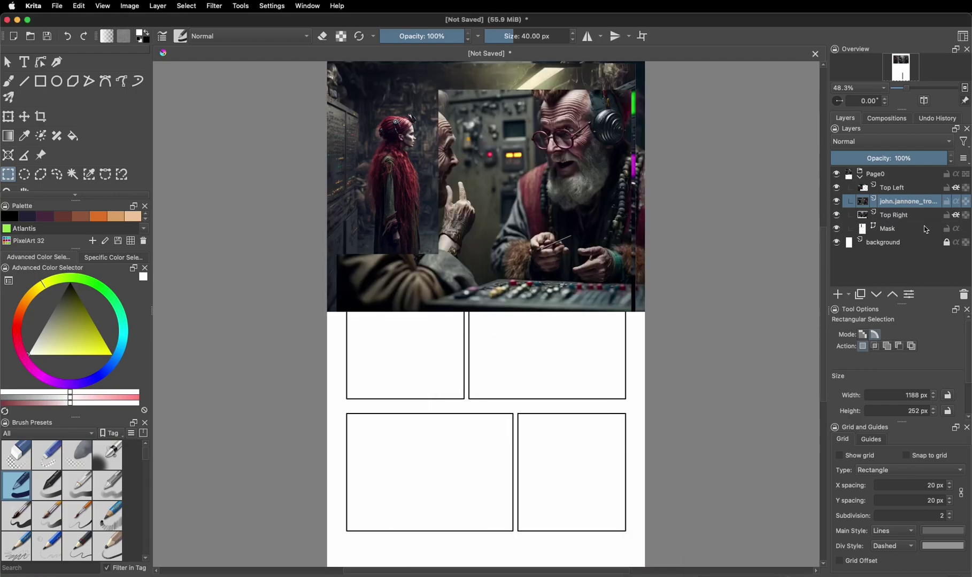
pyautogui.moveTo(907, 203); pyautogui.dragTo(899, 223)
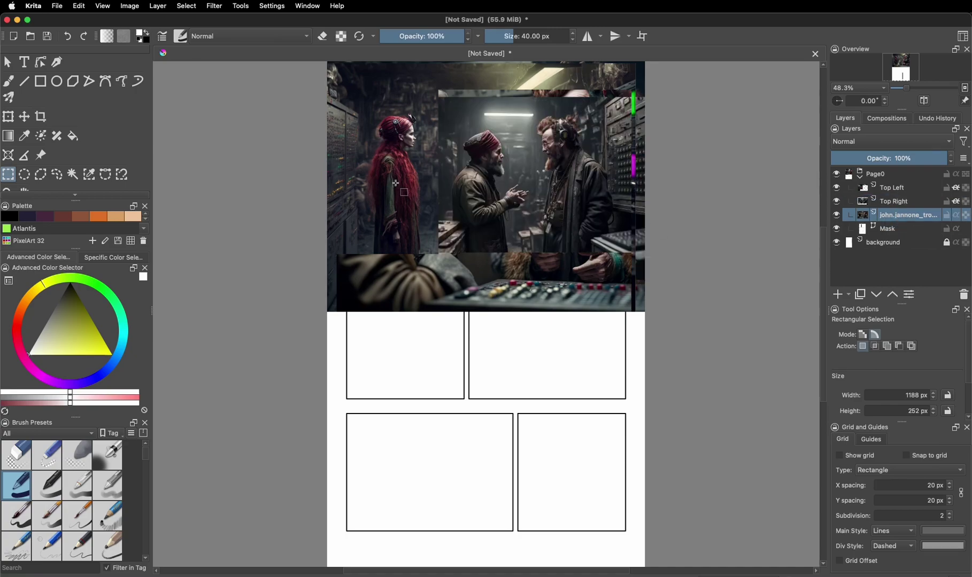
pyautogui.click(24, 117)
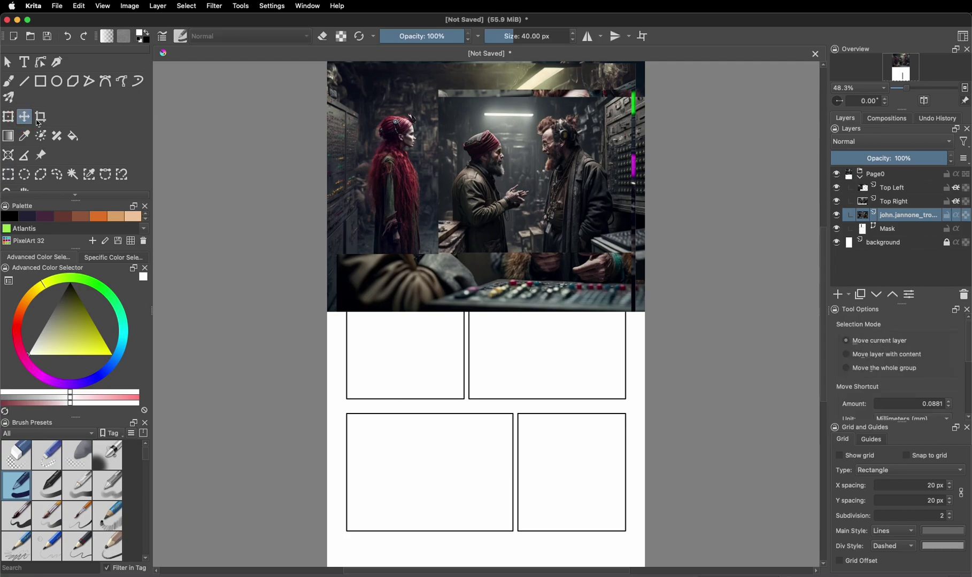
pyautogui.moveTo(378, 203); pyautogui.dragTo(232, 388)
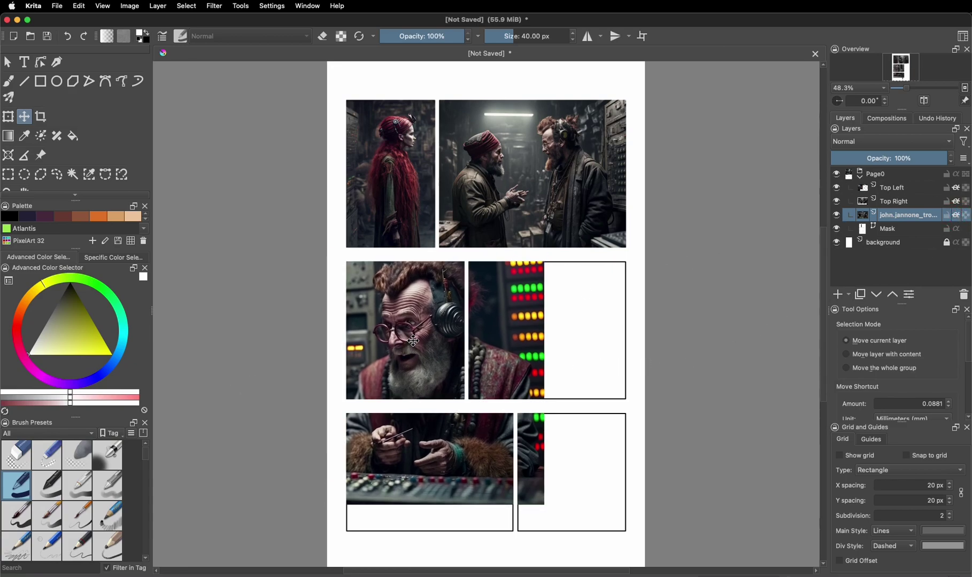
# Scale the headphone-man picture down from its corners and shift it up into the middle-left panel.
pyautogui.moveTo(412, 339); pyautogui.dragTo(409, 338)
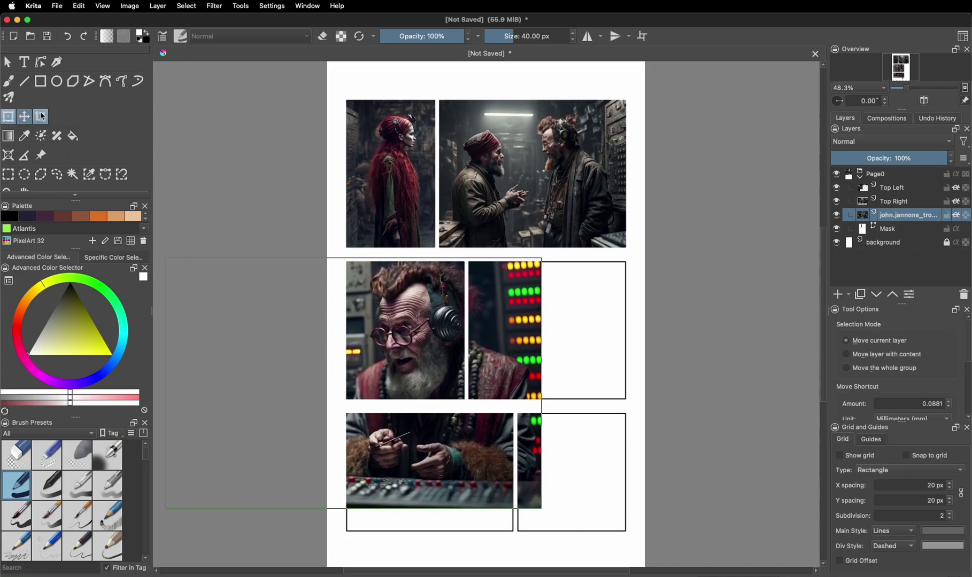
pyautogui.click(8, 117)
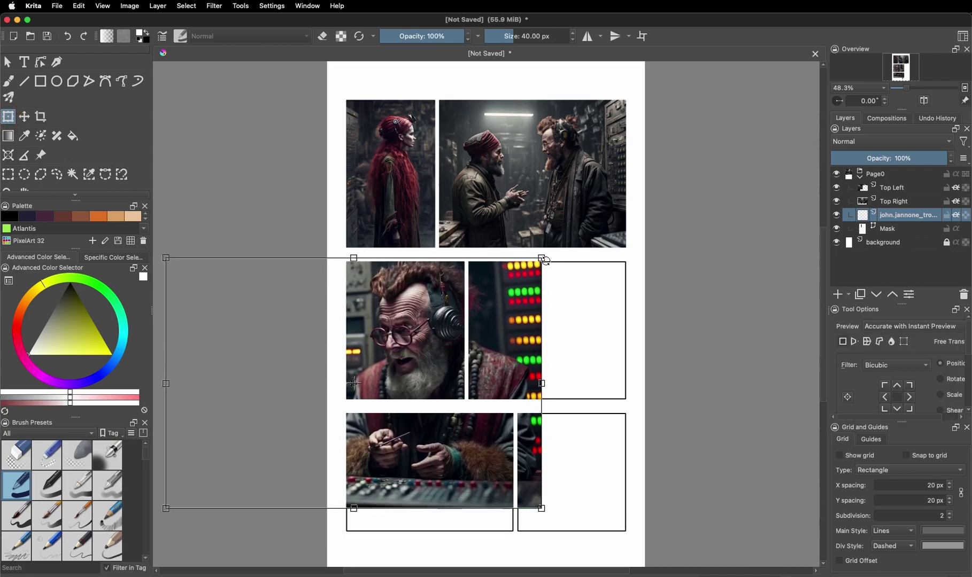
pyautogui.moveTo(542, 259); pyautogui.dragTo(478, 300)
pyautogui.moveTo(387, 372); pyautogui.dragTo(410, 334)
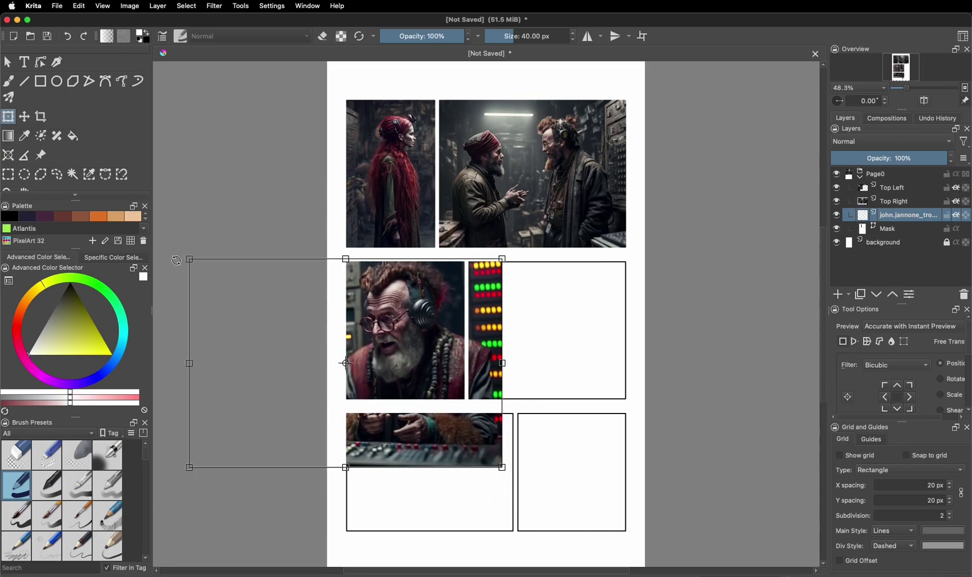
pyautogui.moveTo(189, 259); pyautogui.dragTo(245, 294)
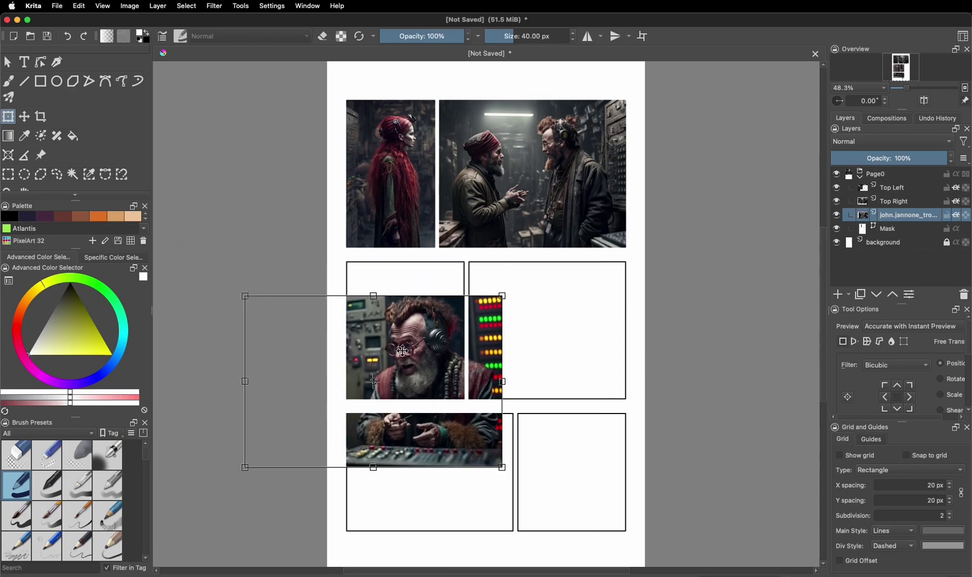
pyautogui.moveTo(422, 350); pyautogui.dragTo(411, 319)
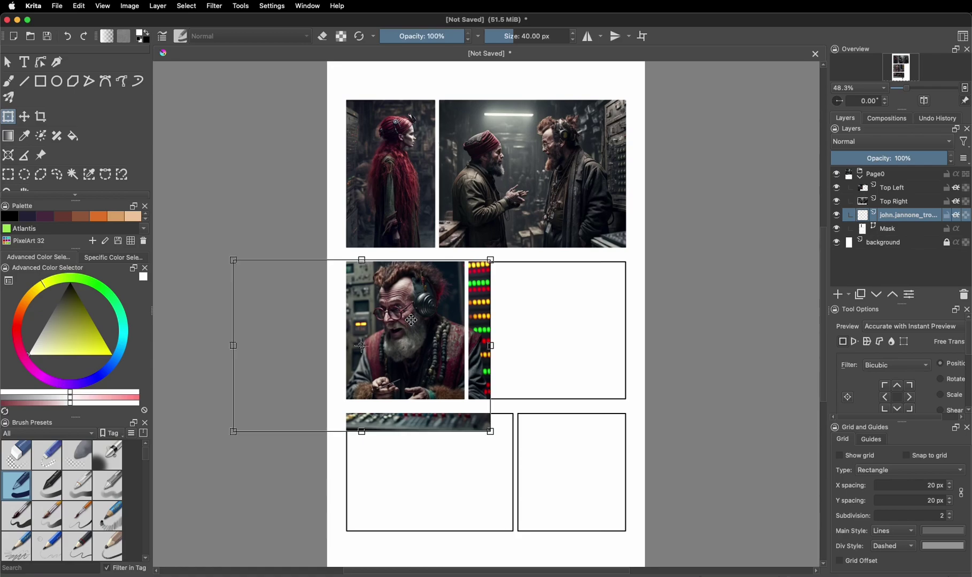
pyautogui.press('Return')
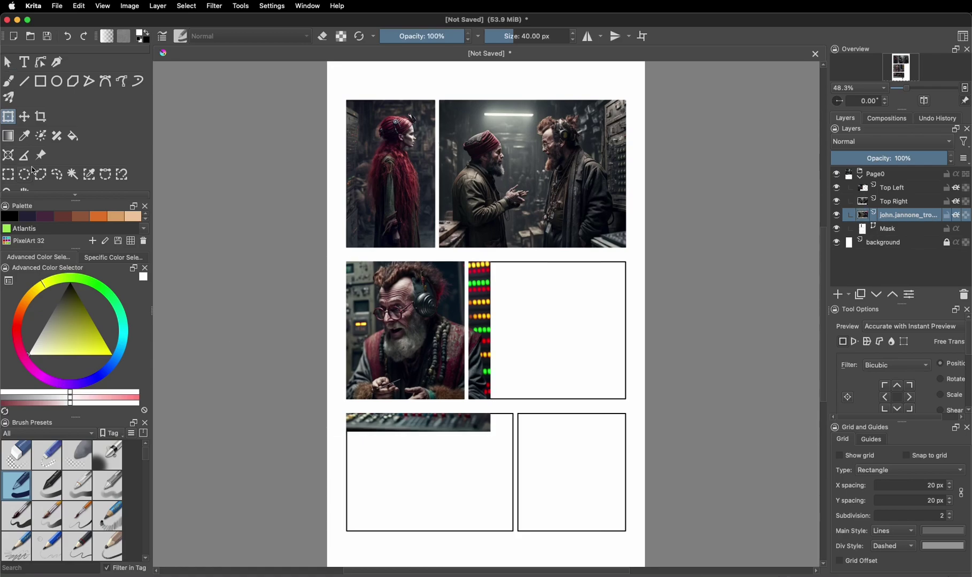
pyautogui.click(7, 178)
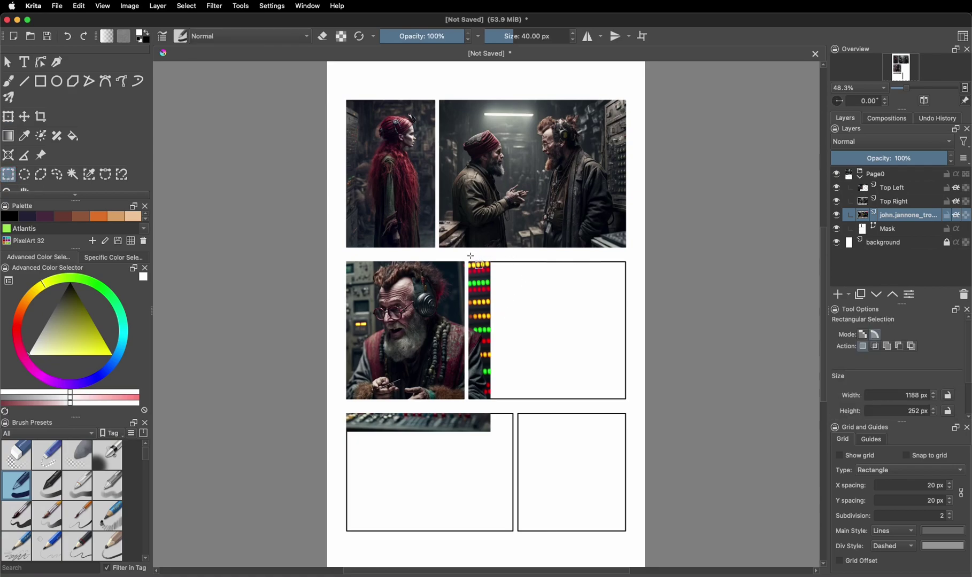
pyautogui.moveTo(468, 257); pyautogui.dragTo(523, 430)
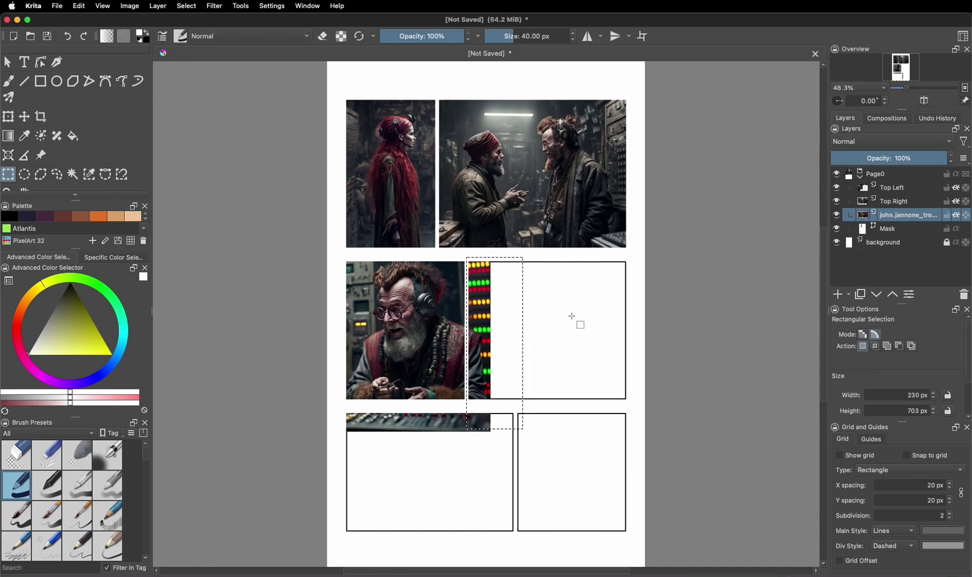
pyautogui.press('super+shift+a')
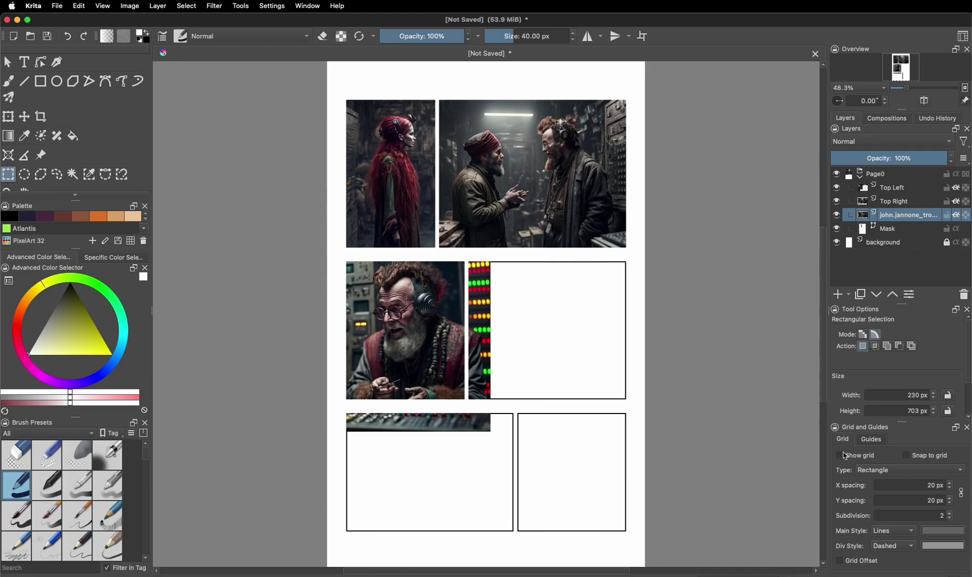
# Turn on Snap to grid and pick the Mask layer's panel frames with Select Shapes.
pyautogui.click(909, 458)
pyautogui.click(888, 228)
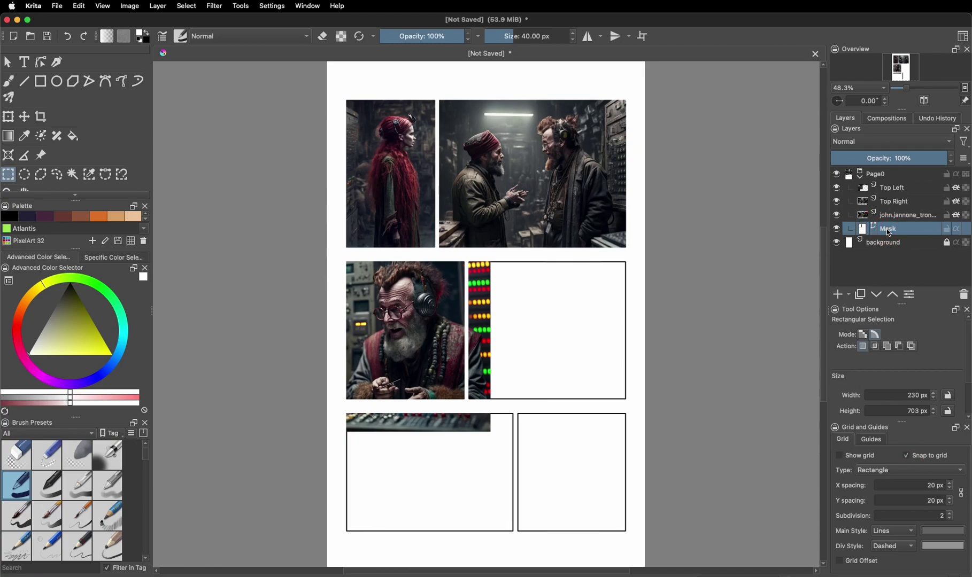
pyautogui.click(8, 62)
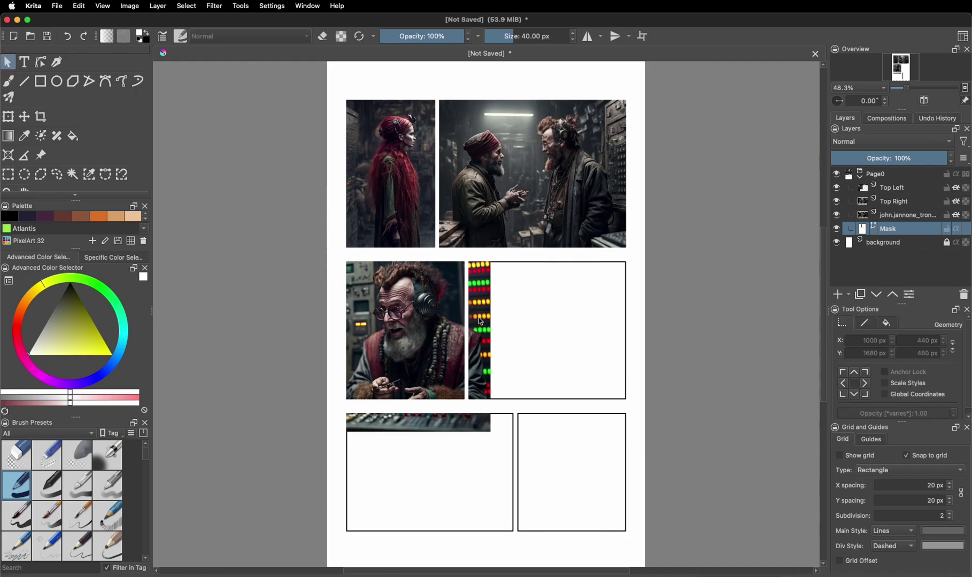
# Narrow the middle-right frame and widen the middle-left frame by dragging their side edges.
pyautogui.click(500, 326)
pyautogui.moveTo(467, 331); pyautogui.dragTo(499, 332)
pyautogui.click(454, 334)
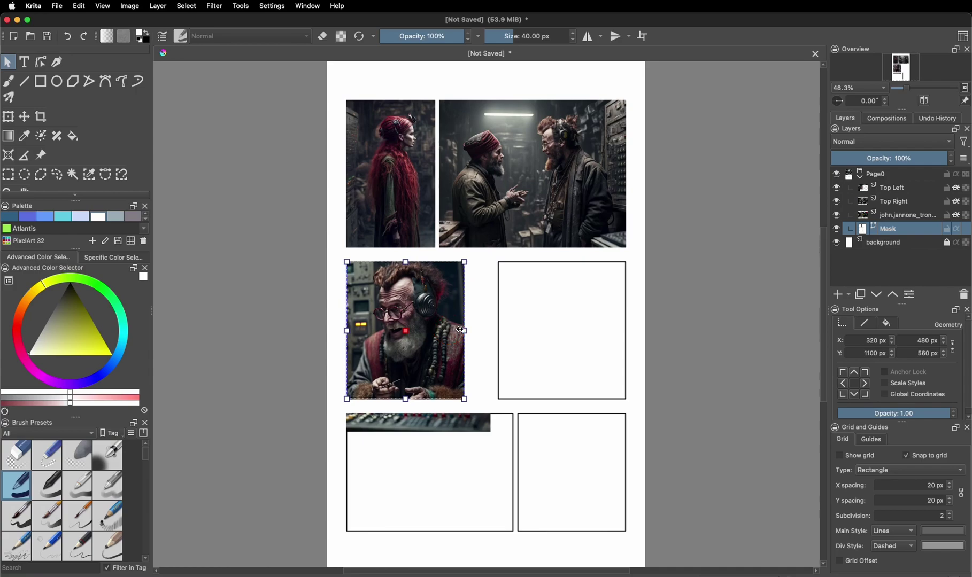
pyautogui.moveTo(465, 330); pyautogui.dragTo(494, 331)
pyautogui.click(528, 331)
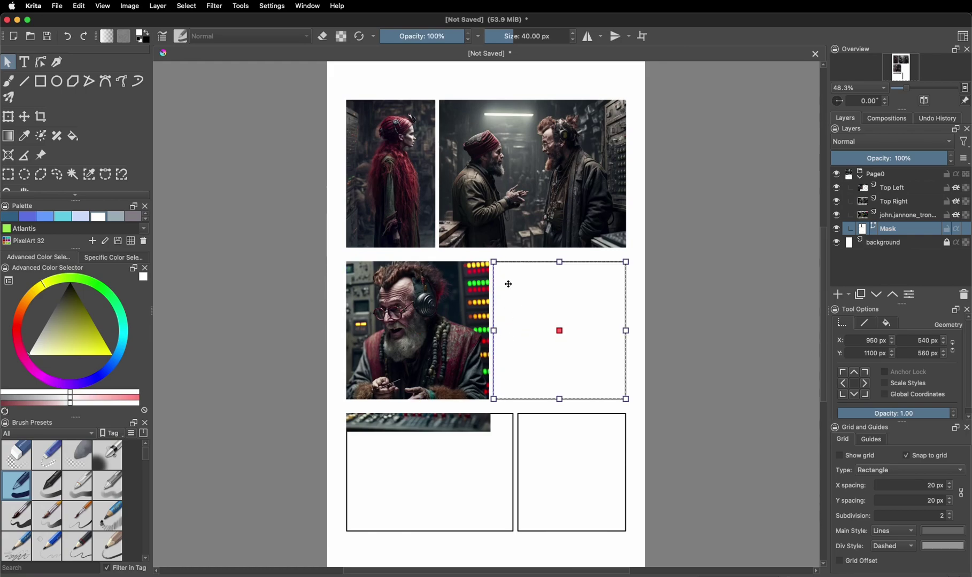
# Try shifting the headphone-man photo sideways with the Move tool.
pyautogui.click(907, 216)
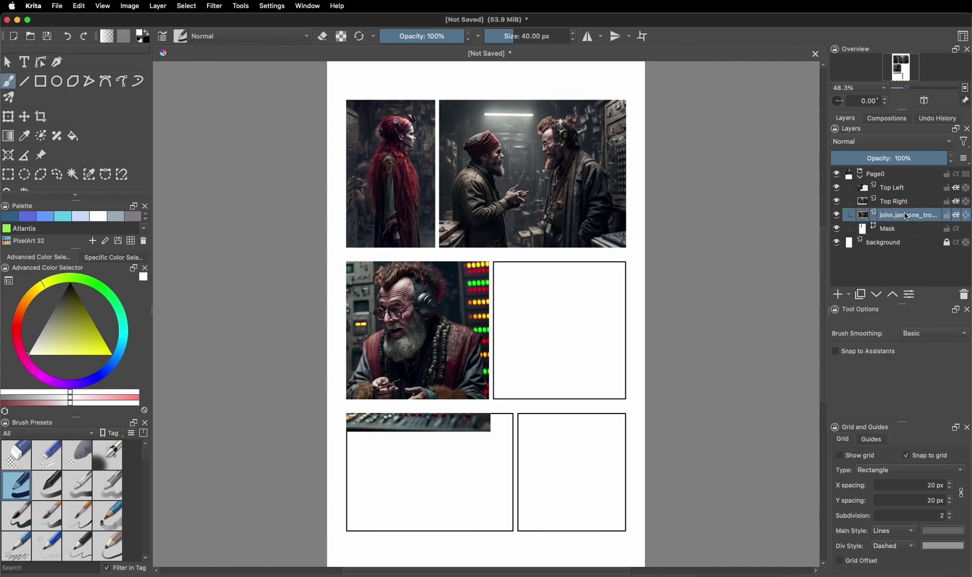
pyautogui.click(24, 116)
pyautogui.moveTo(396, 321); pyautogui.dragTo(404, 322)
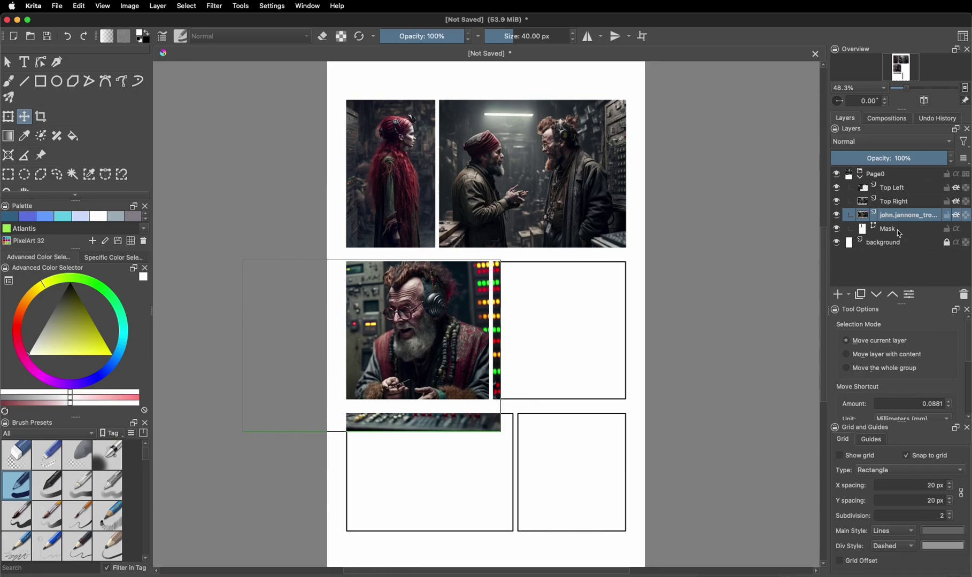
# Narrow the middle-right frame to 500 × 560 px by pulling its left edge rightward.
pyautogui.click(899, 233)
pyautogui.click(7, 62)
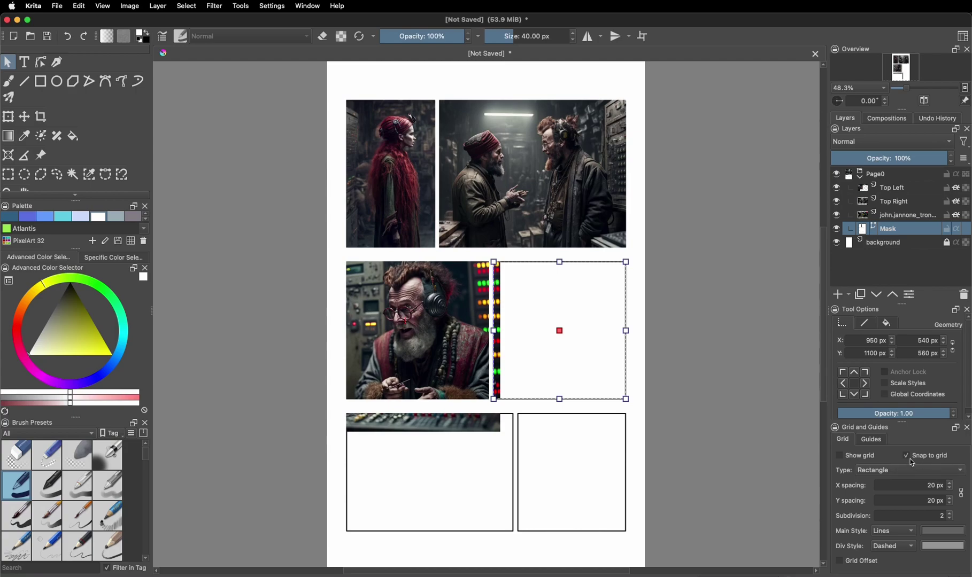
pyautogui.moveTo(495, 331); pyautogui.dragTo(503, 331)
pyautogui.click(487, 332)
pyautogui.click(510, 333)
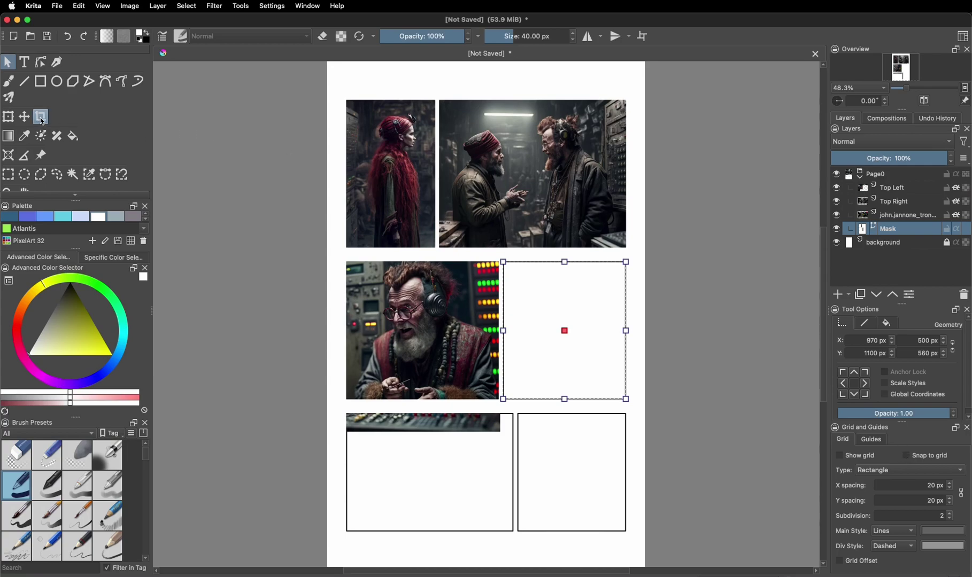
# Erase the strip of headphone-man photo over the bottom-left panel, then deselect.
pyautogui.click(8, 175)
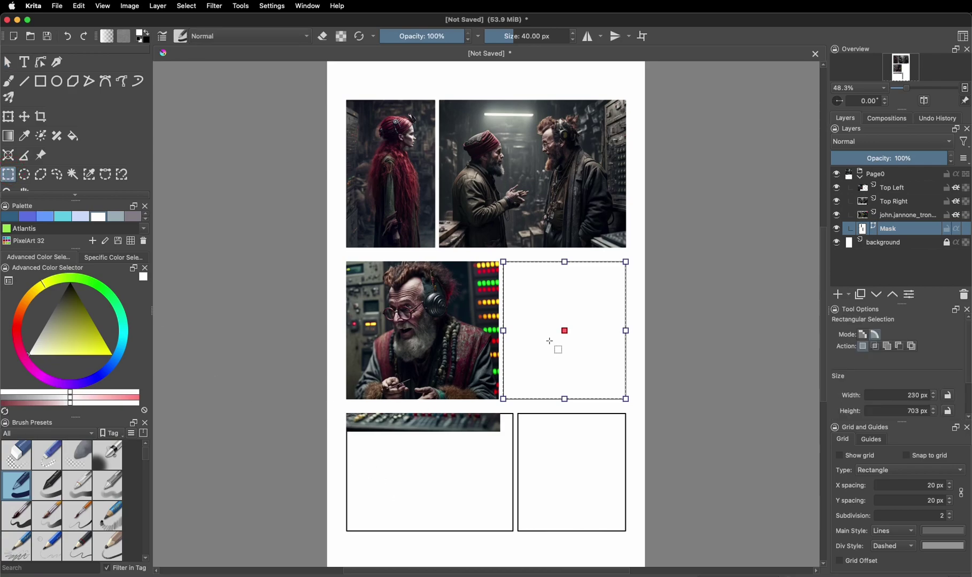
pyautogui.click(890, 216)
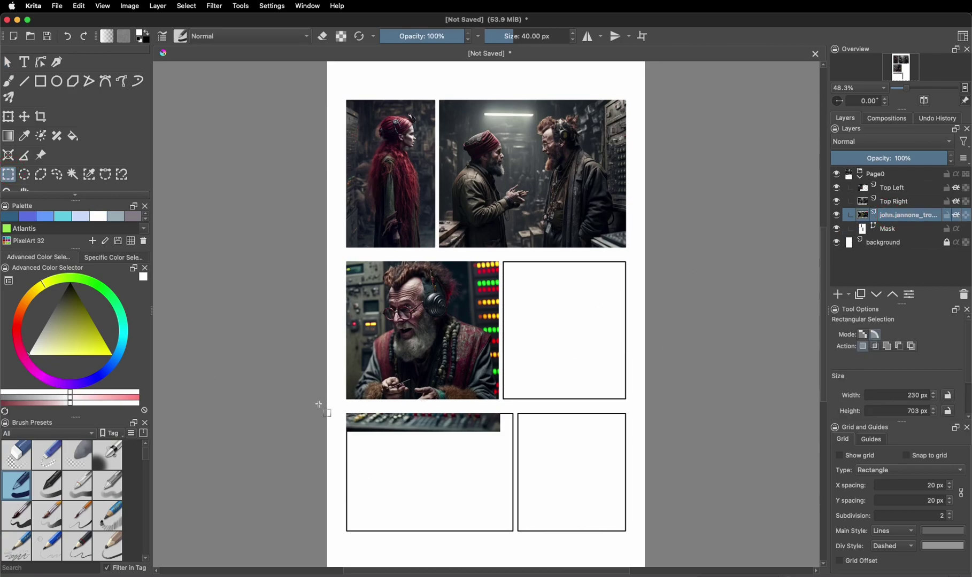
pyautogui.moveTo(337, 403); pyautogui.dragTo(527, 455)
pyautogui.press('Delete')
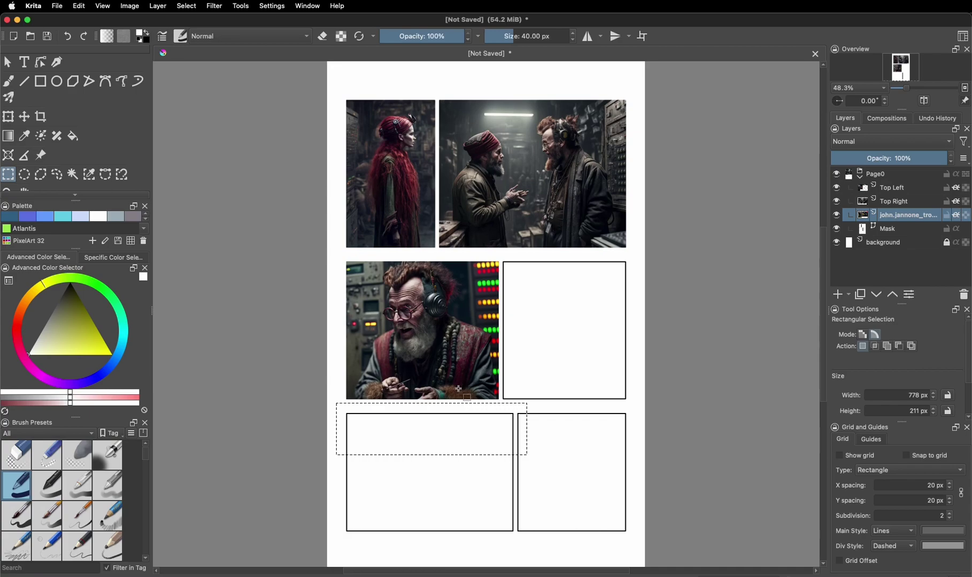
pyautogui.hotkey('ctrl', 'shift', 'a')
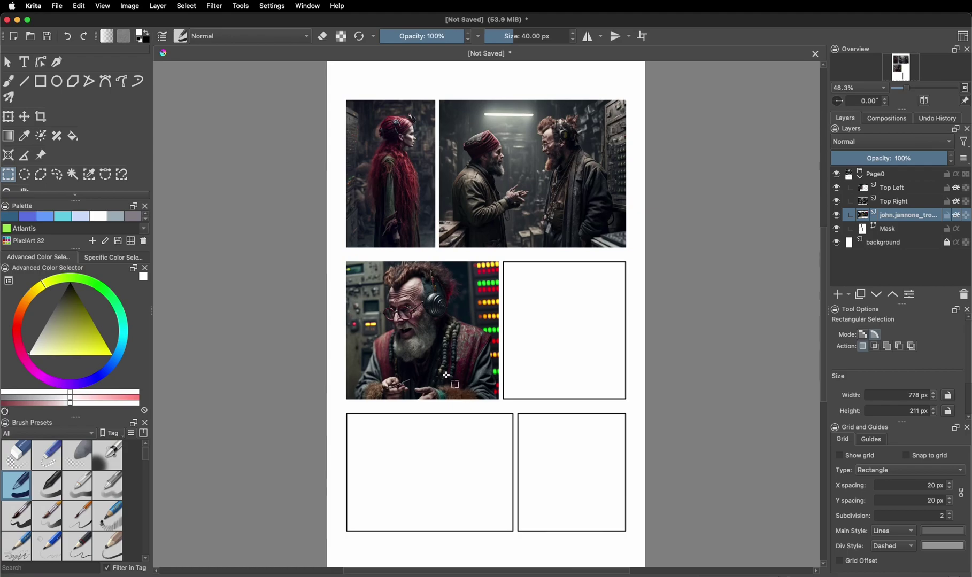
# Name the page 'Page 1' and browse to the TREM 3841 course folder.
pyautogui.hotkey('ctrl', 's')
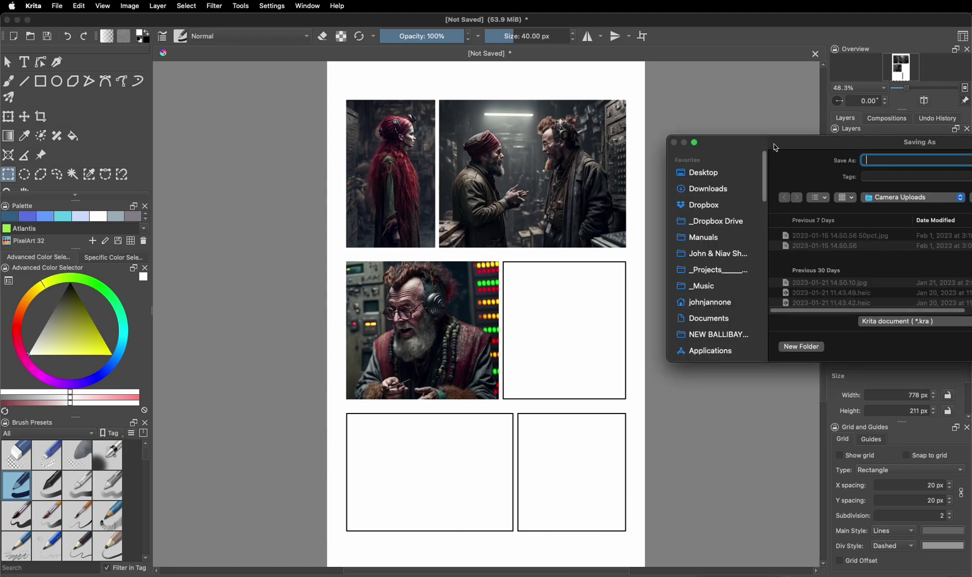
pyautogui.moveTo(774, 143); pyautogui.dragTo(501, 177)
pyautogui.write('Page 1')
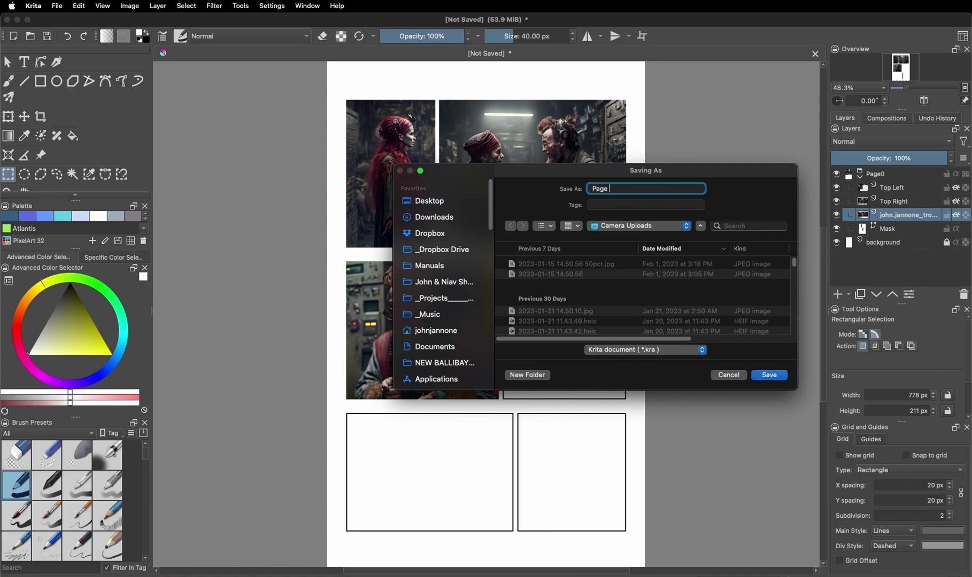
pyautogui.click(649, 227)
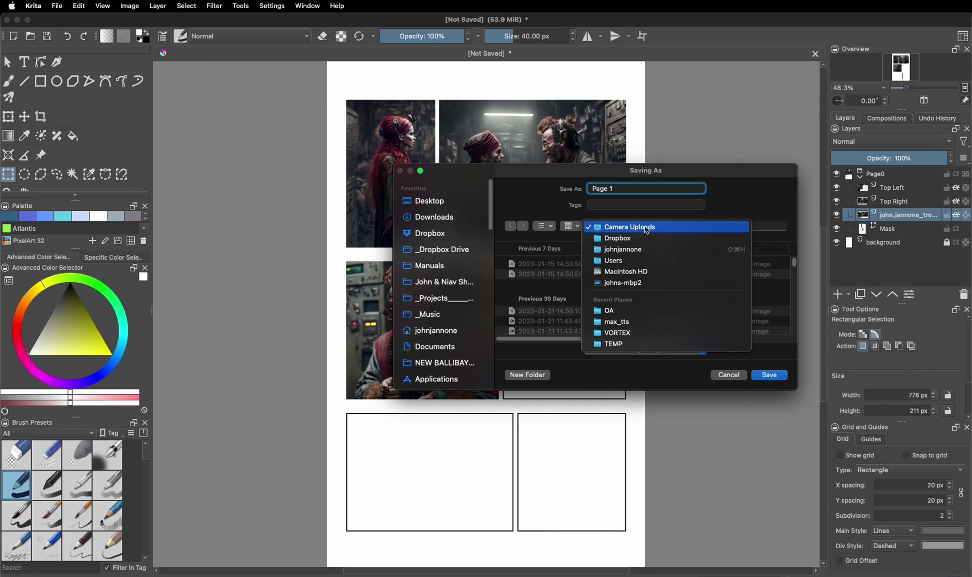
pyautogui.click(619, 311)
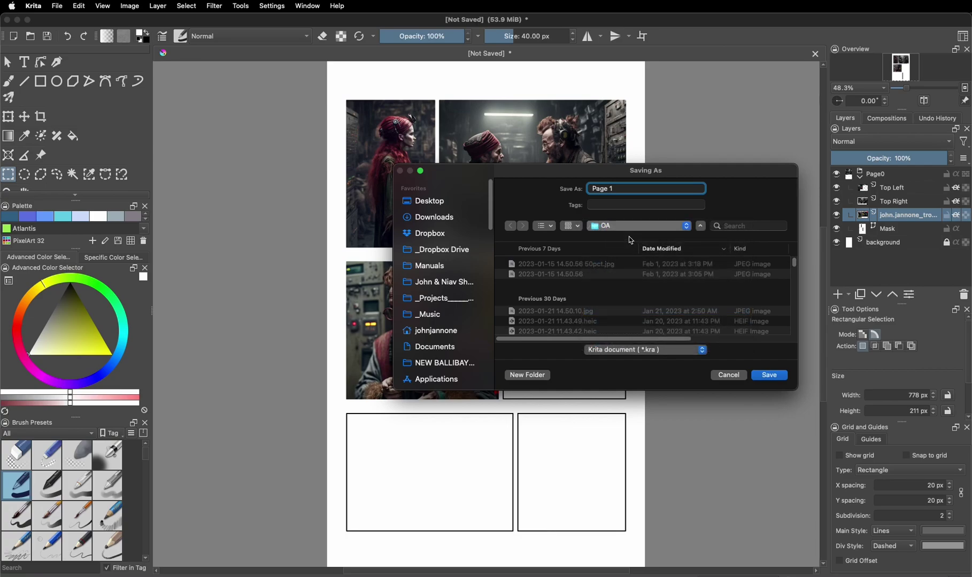
pyautogui.click(636, 226)
pyautogui.click(632, 237)
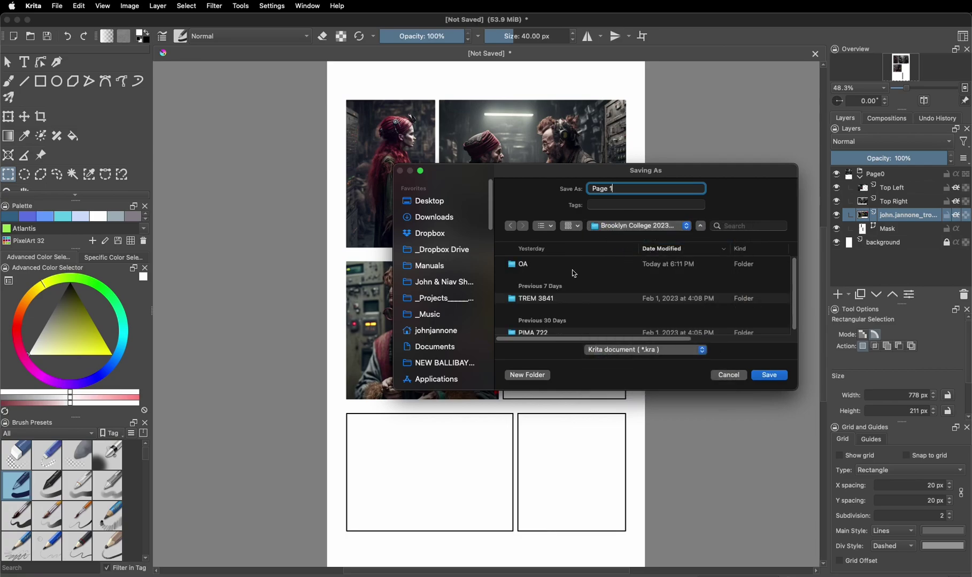
pyautogui.scroll(-2, 565, 289)
pyautogui.click(563, 292)
pyautogui.doubleClick(563, 292)
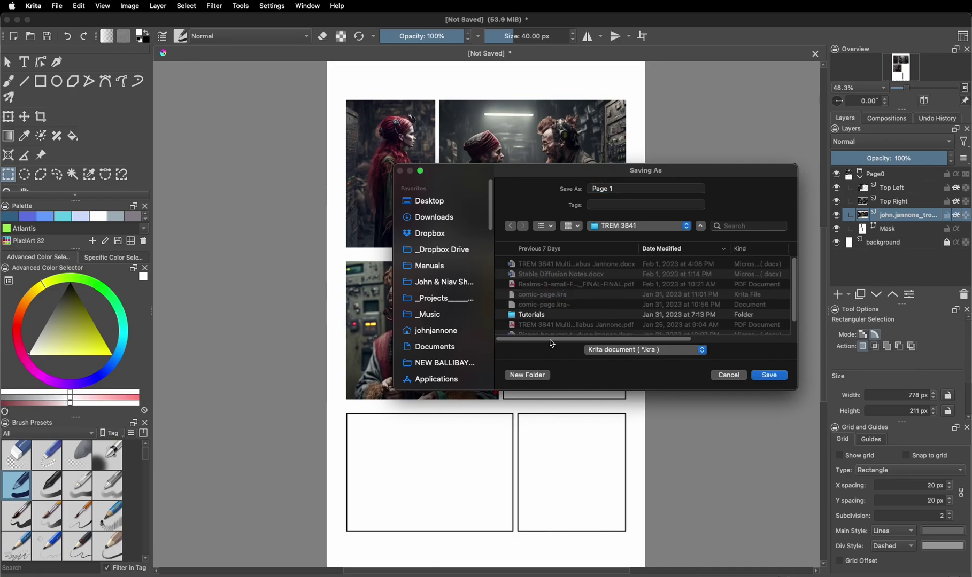
# Create a 'Graphic Novel' folder there and save Page 1.kra into it.
pyautogui.click(527, 374)
pyautogui.write('Graphic Nio')
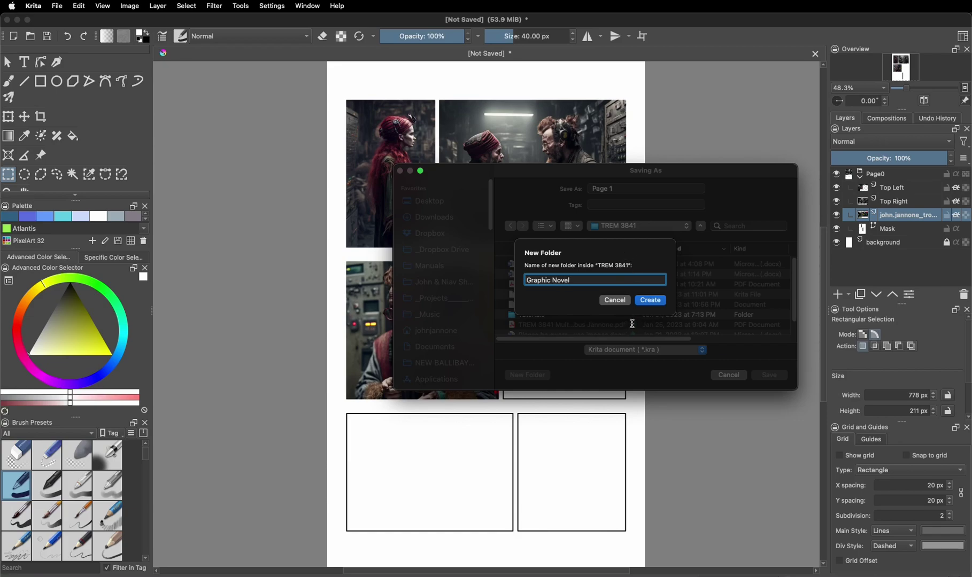
pyautogui.click(648, 299)
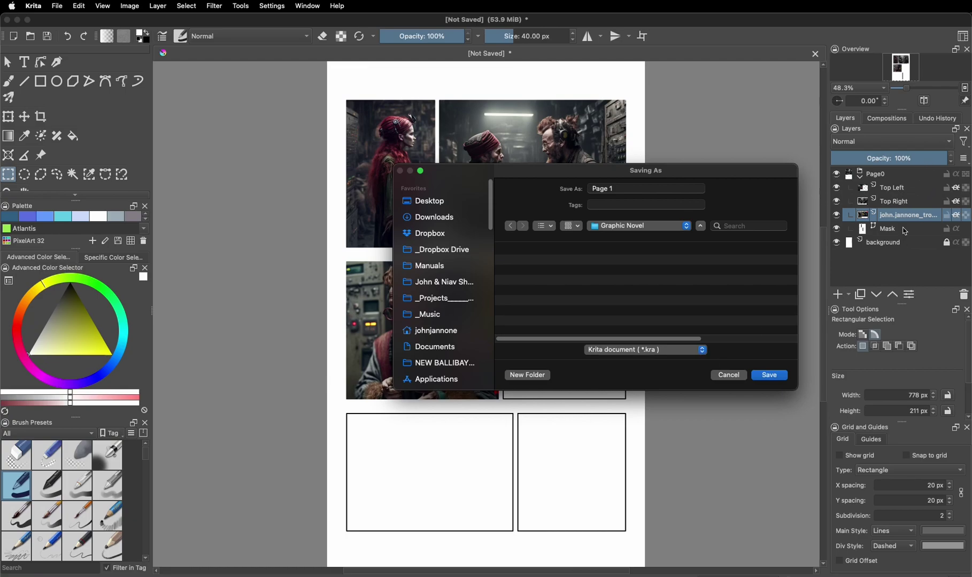
pyautogui.click(774, 375)
# Rename the headphone-man photo layer to 'Middle Left'.
pyautogui.doubleClick(917, 215)
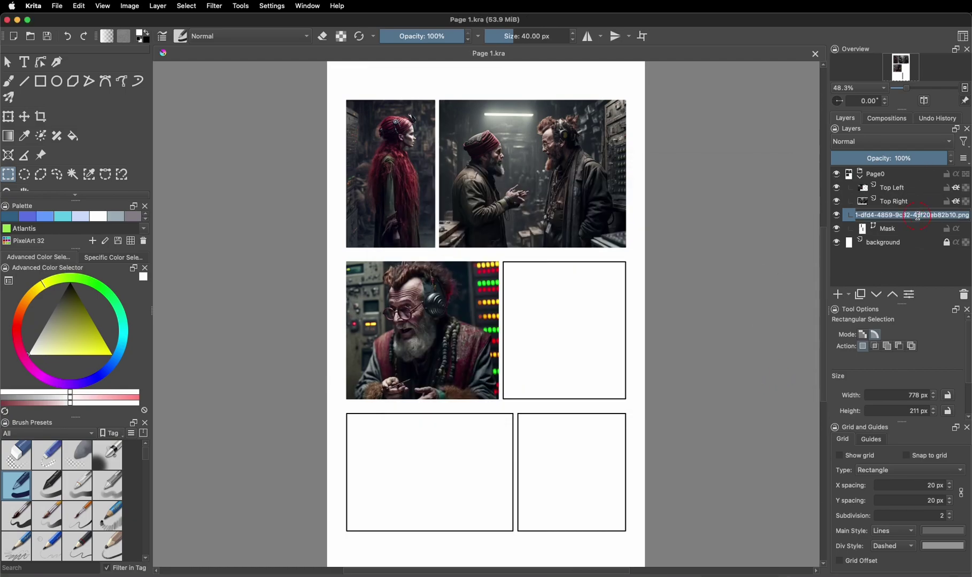
pyautogui.write('Midd')
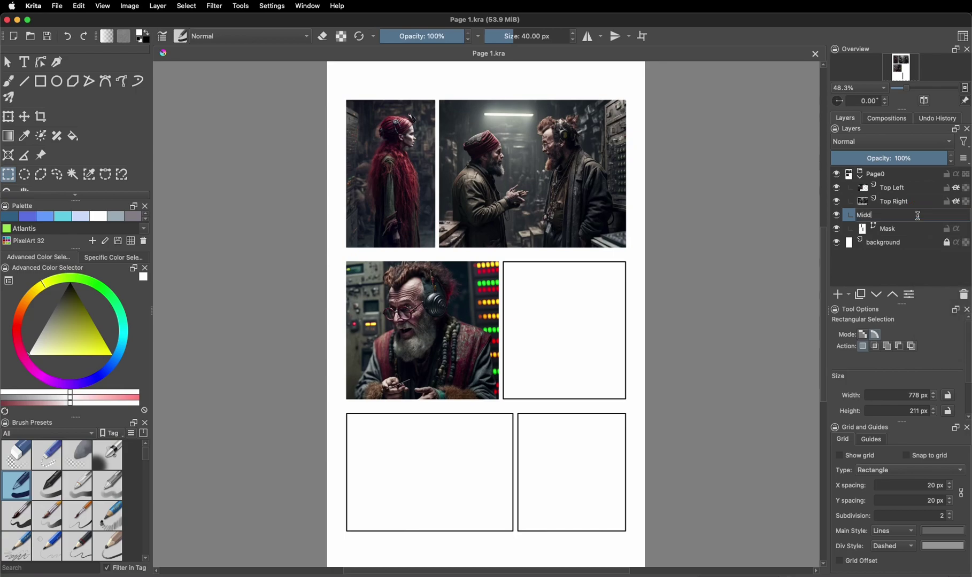
pyautogui.write('le Left')
pyautogui.click(735, 255)
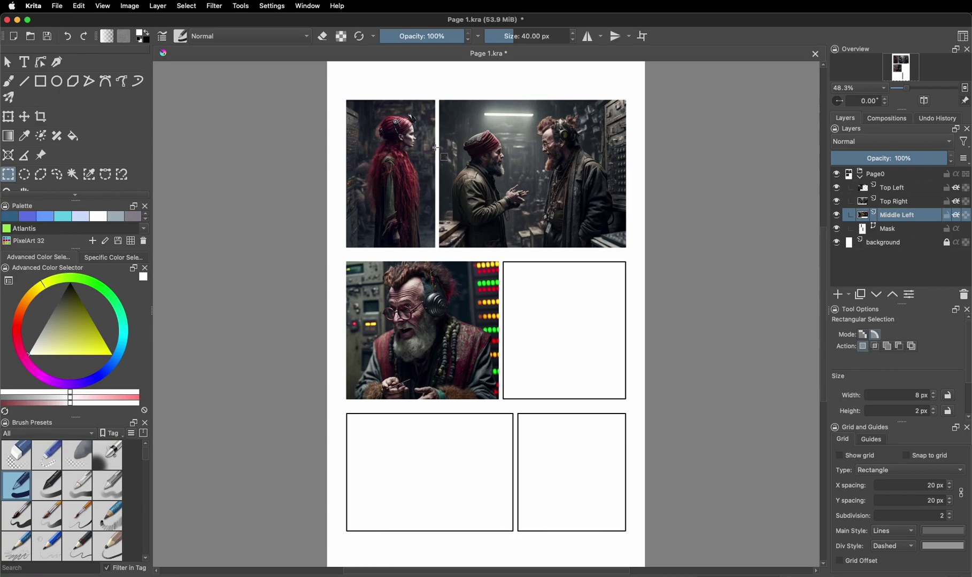
pyautogui.click(61, 7)
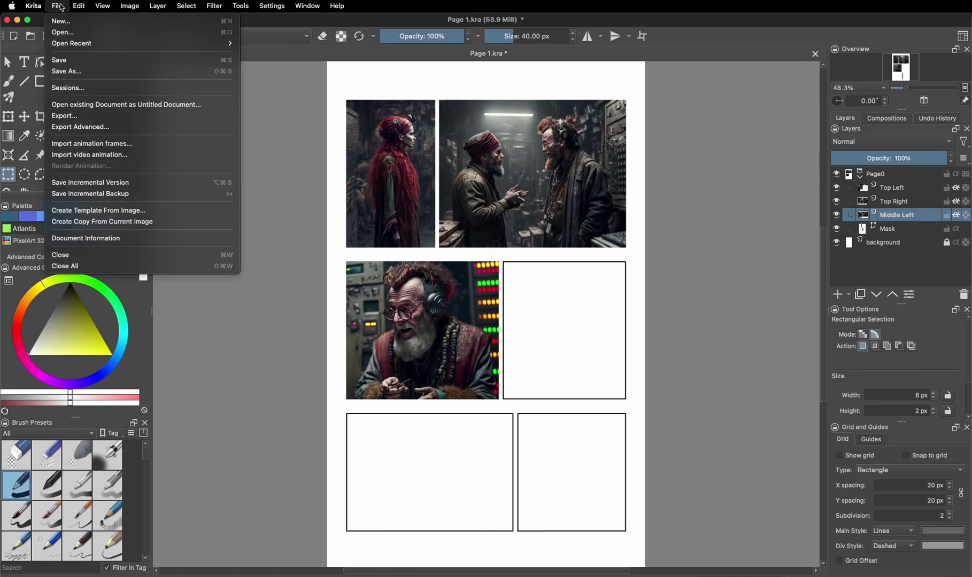
# Export the page as a JPEG image named Page 1.
pyautogui.click(86, 115)
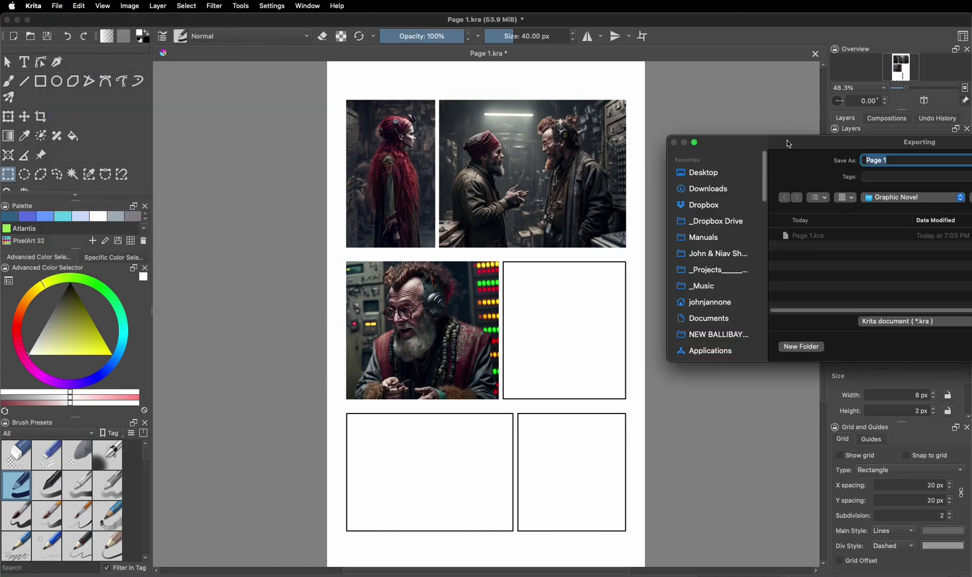
pyautogui.moveTo(789, 145); pyautogui.dragTo(470, 146)
pyautogui.click(588, 324)
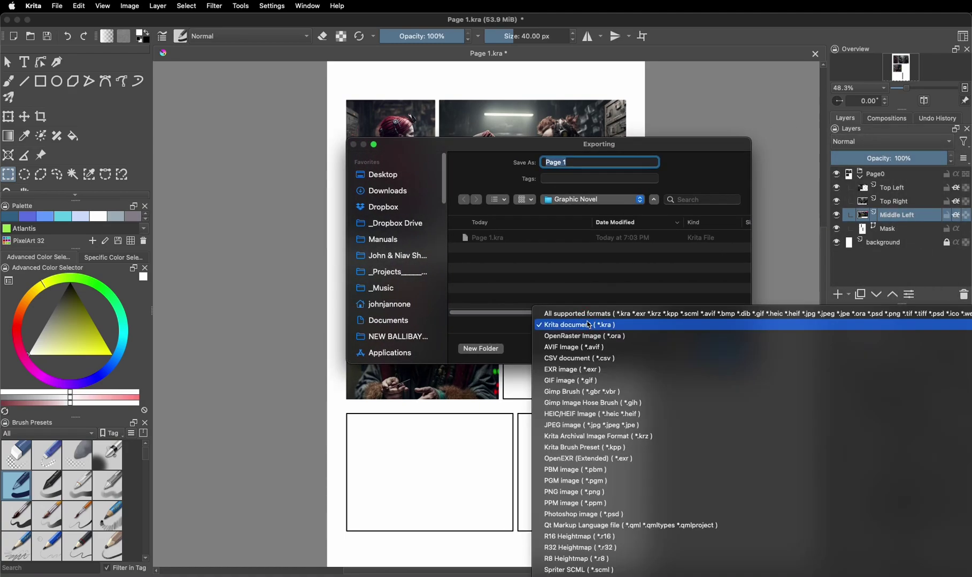
pyautogui.click(593, 426)
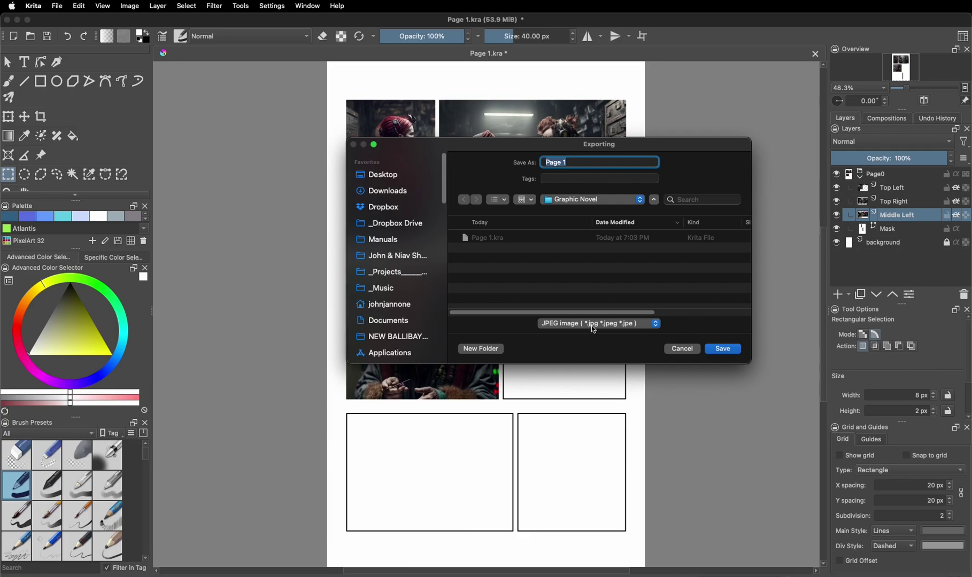
pyautogui.click(722, 350)
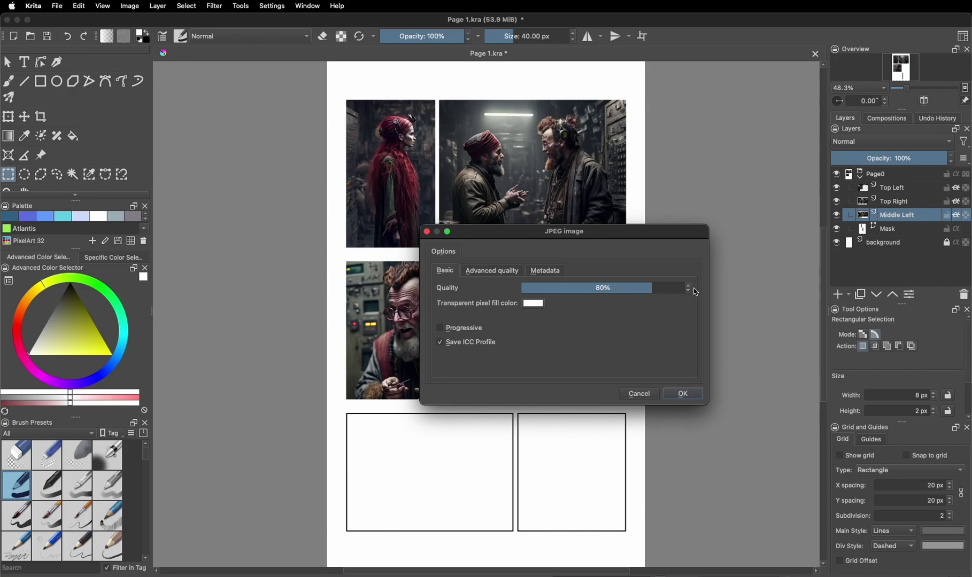
# Raise the JPEG quality to 90% and confirm the export.
pyautogui.click(689, 285)
pyautogui.click(689, 286)
pyautogui.click(690, 286)
pyautogui.click(689, 287)
pyautogui.click(689, 286)
pyautogui.click(689, 287)
pyautogui.click(690, 287)
pyautogui.click(690, 287)
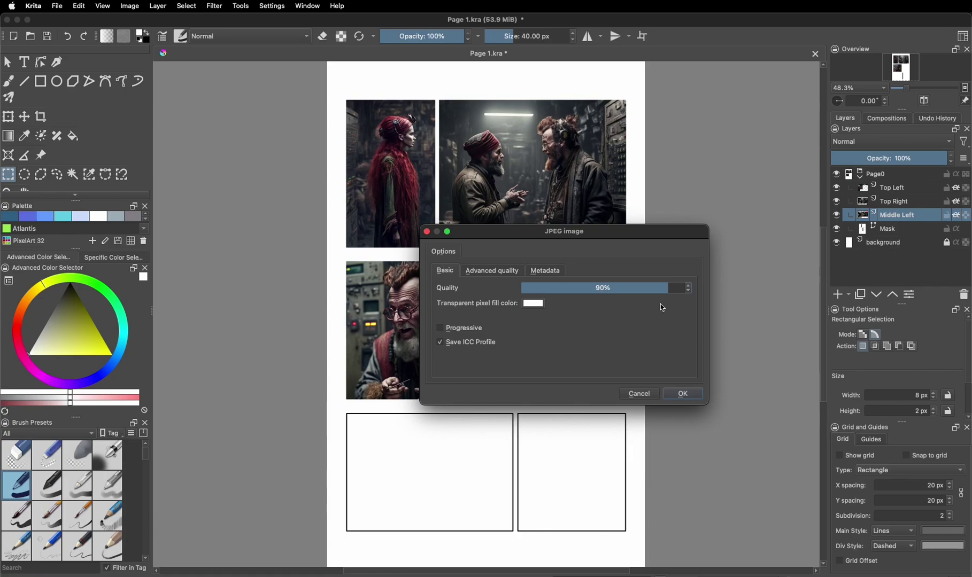
pyautogui.click(683, 394)
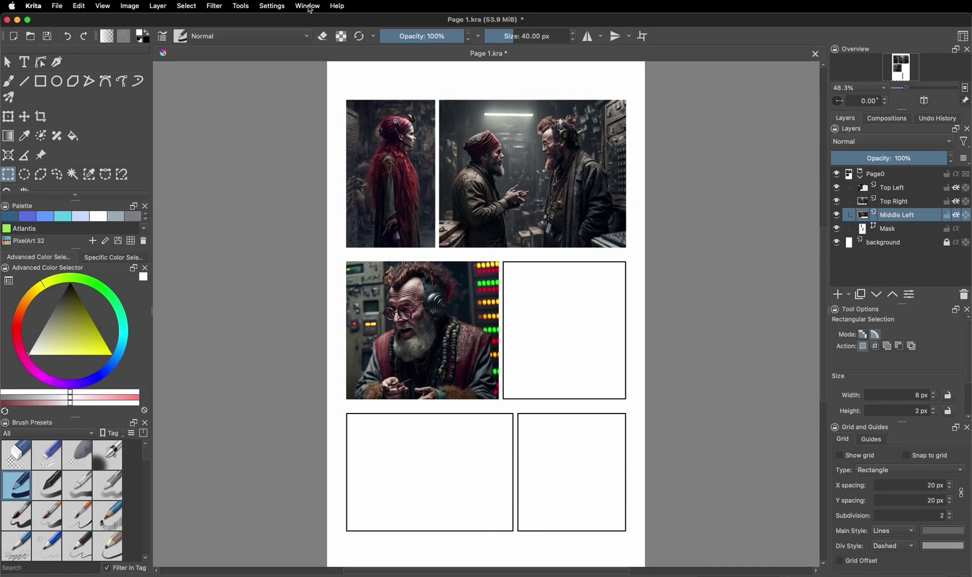
# Show the Vector Libraries docker from the Settings menu.
pyautogui.click(272, 5)
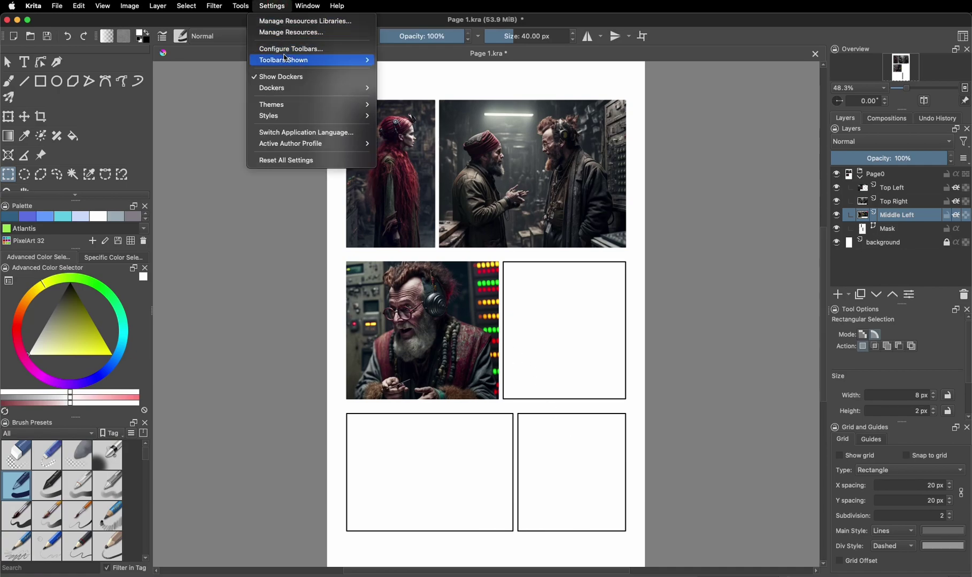
pyautogui.moveTo(287, 62)
pyautogui.moveTo(286, 94)
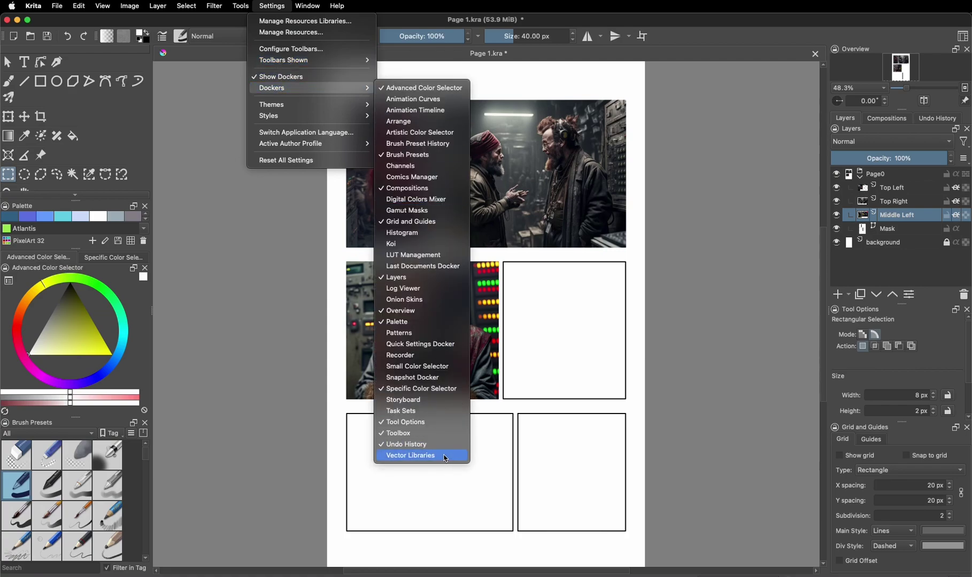
pyautogui.click(445, 459)
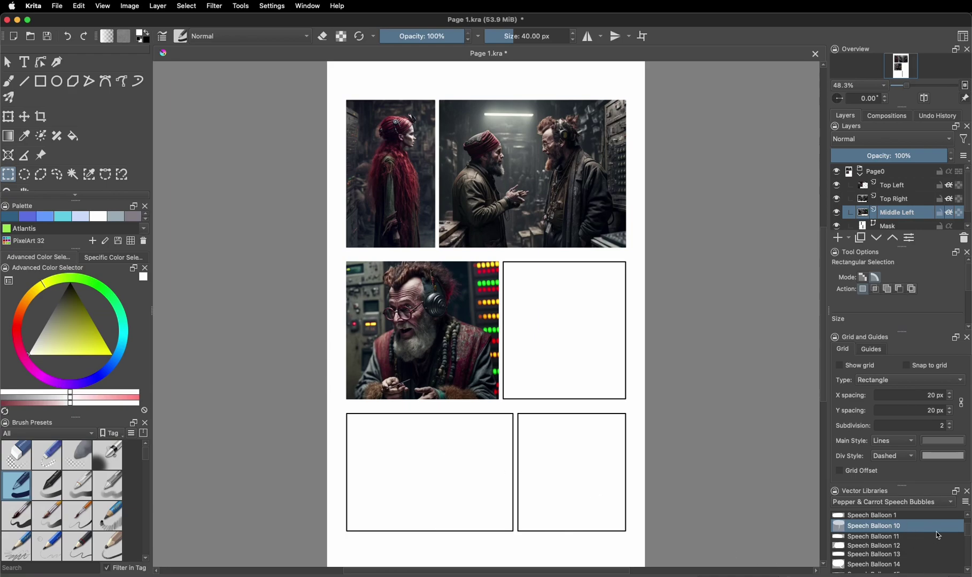
# Switch the library to Pepper & Carrot Speech Bubbles and pick Speech Balloon 10.
pyautogui.click(902, 503)
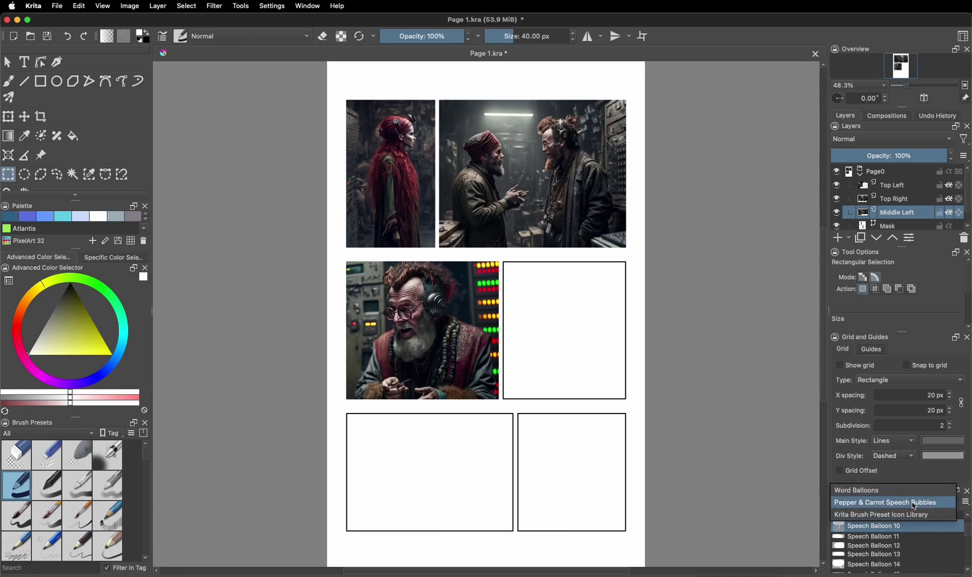
pyautogui.click(913, 493)
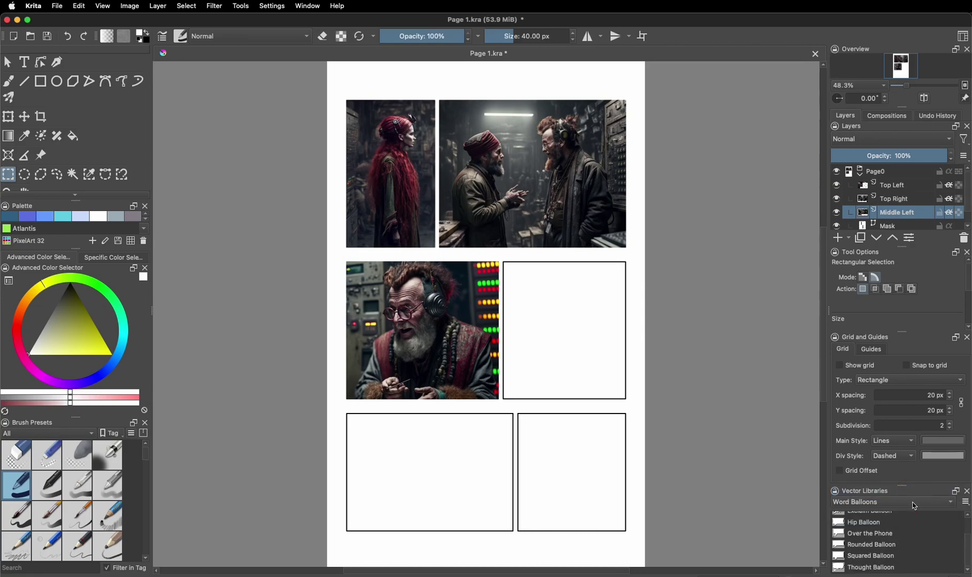
pyautogui.click(900, 504)
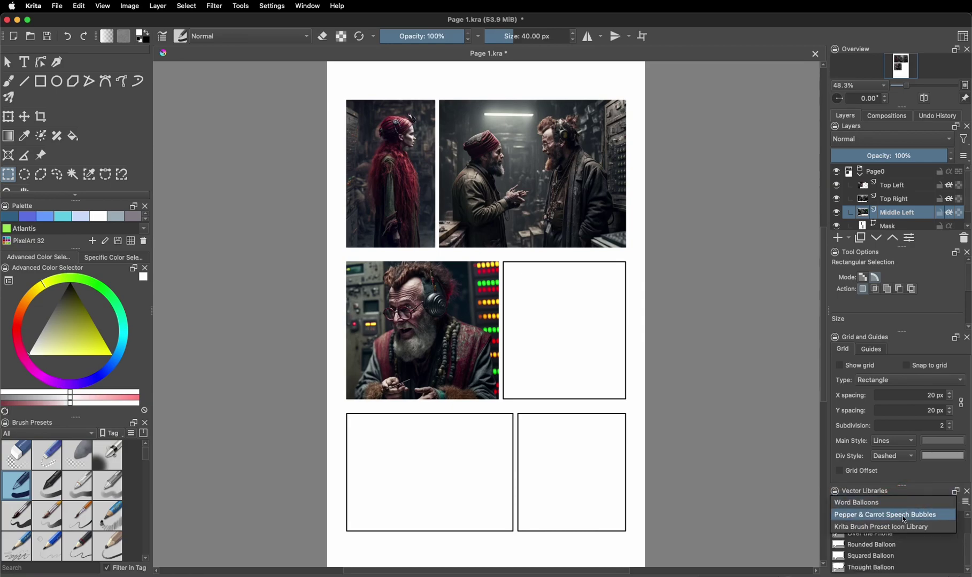
pyautogui.click(909, 515)
pyautogui.scroll(-5, 909, 533)
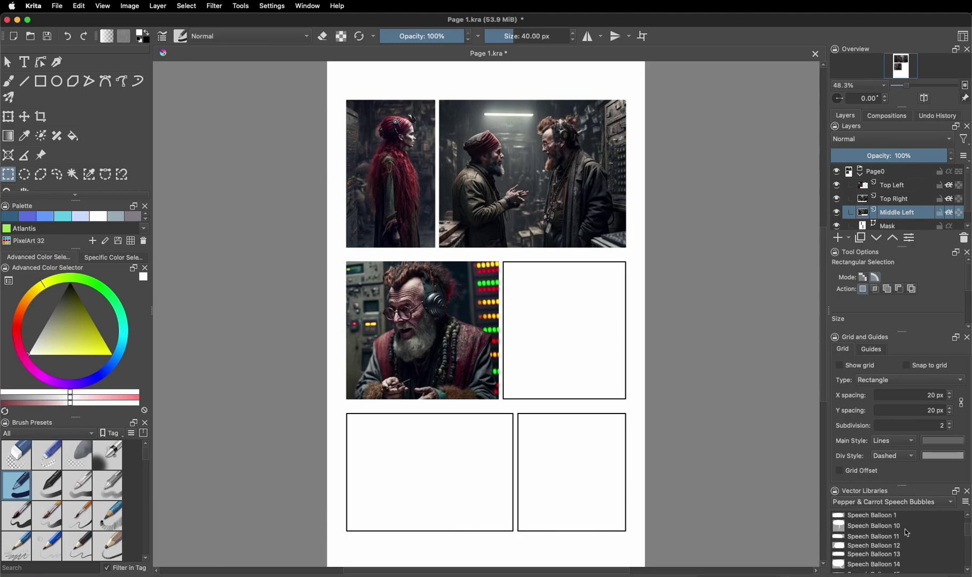
pyautogui.click(844, 530)
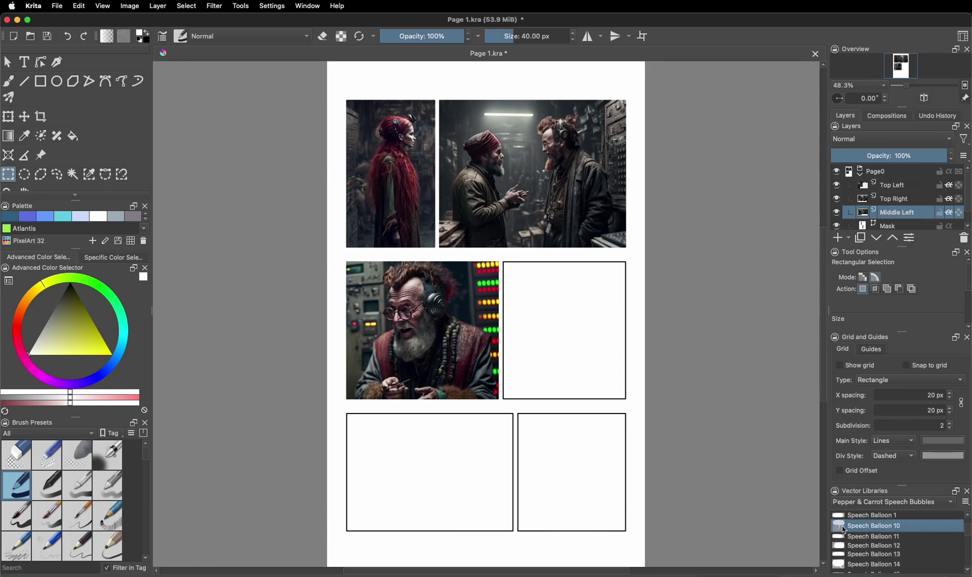
# Drop Speech Balloon 10 onto the top-right panel and rename its vector layer UL Speech.
pyautogui.moveTo(844, 530); pyautogui.dragTo(538, 136)
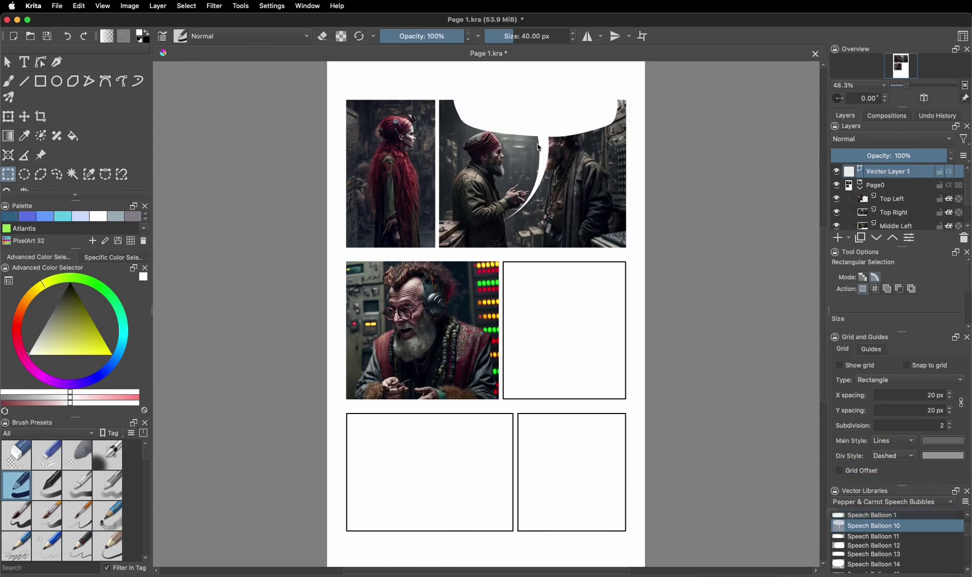
pyautogui.doubleClick(900, 172)
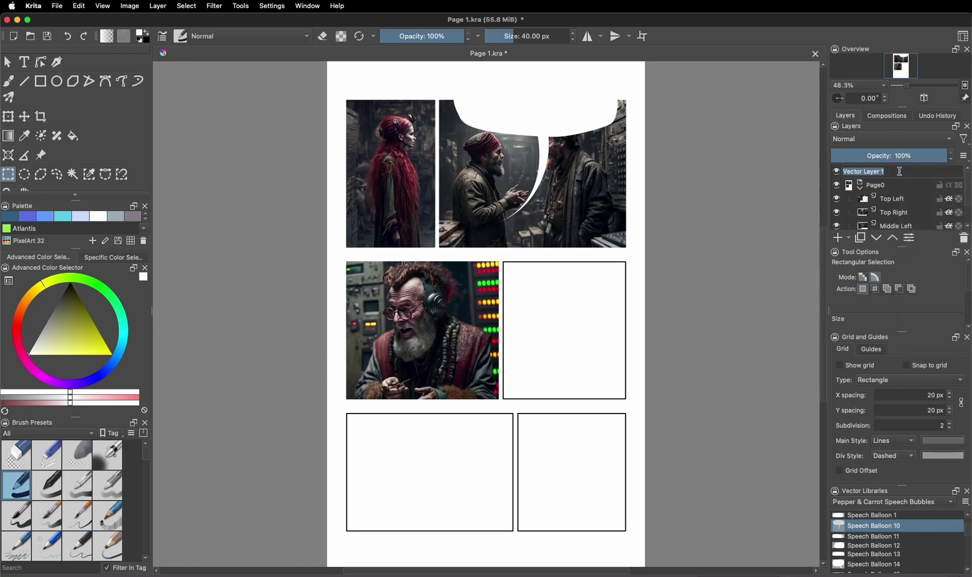
pyautogui.write('UL Speech')
# Commit the UL Speech name, resize the balloon to 577 × 379 px, and move it to the top edge.
pyautogui.press('Return')
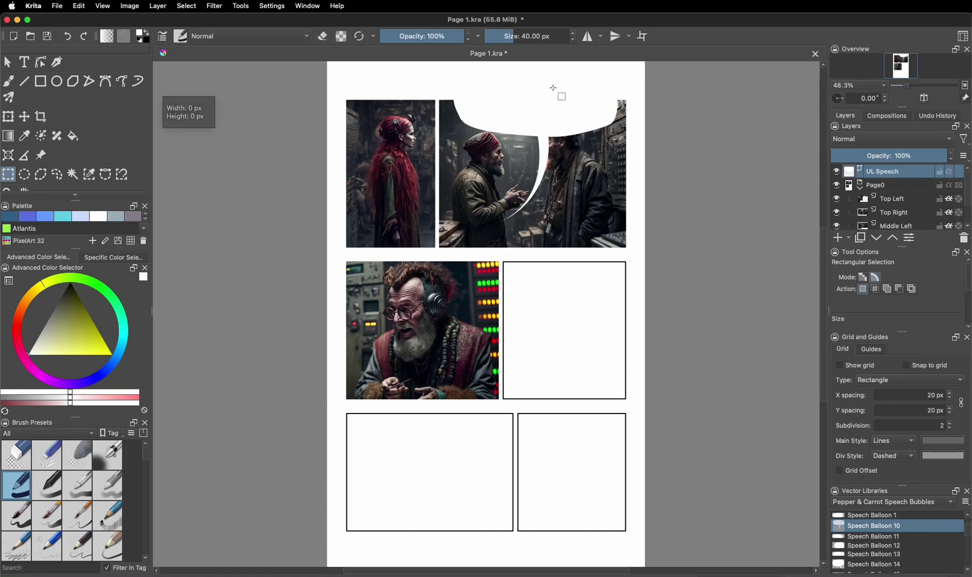
pyautogui.click(7, 62)
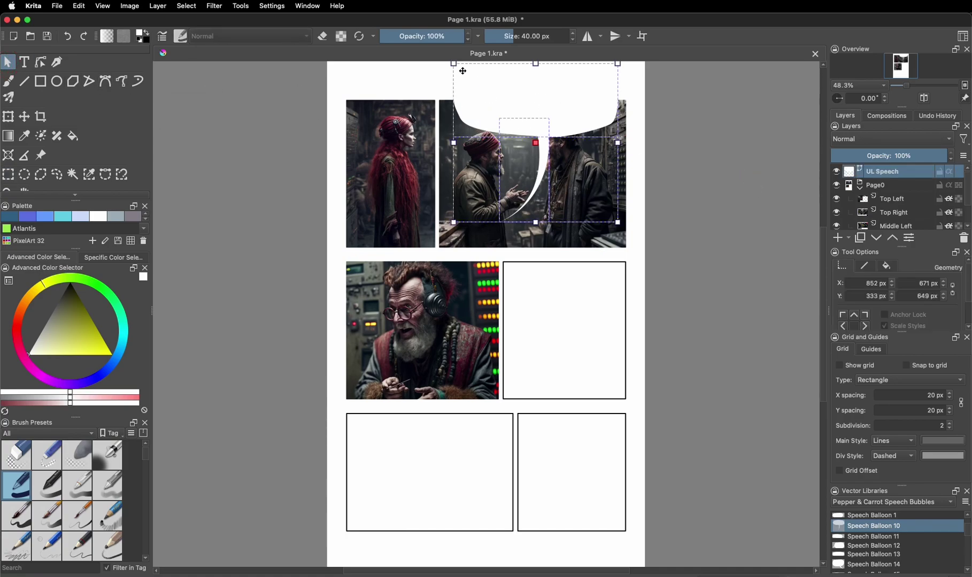
pyautogui.moveTo(456, 64); pyautogui.dragTo(477, 107)
pyautogui.moveTo(549, 223); pyautogui.dragTo(550, 200)
pyautogui.moveTo(574, 123); pyautogui.dragTo(555, 89)
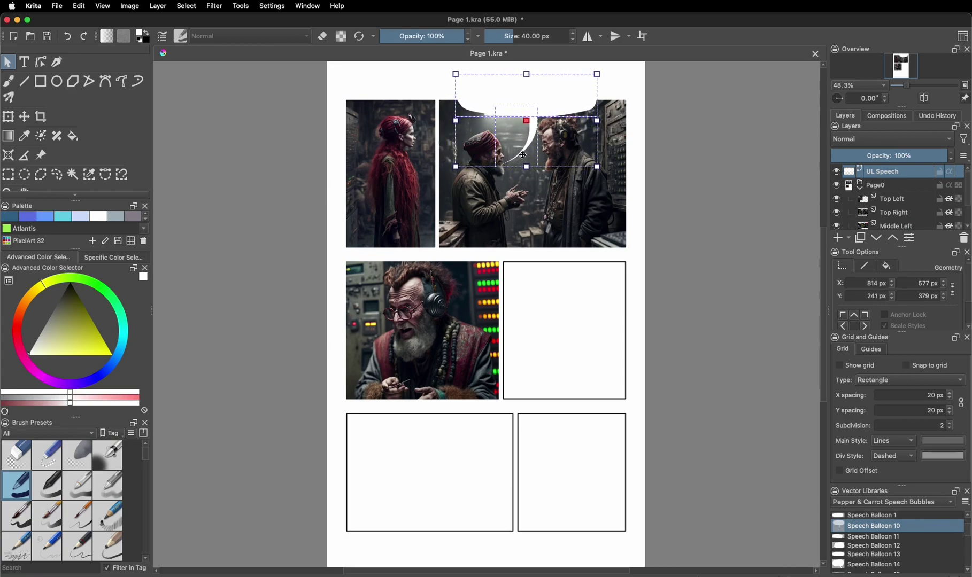
# Ungroup the UL Speech balloon into separate body and tail shapes.
pyautogui.rightClick(531, 95)
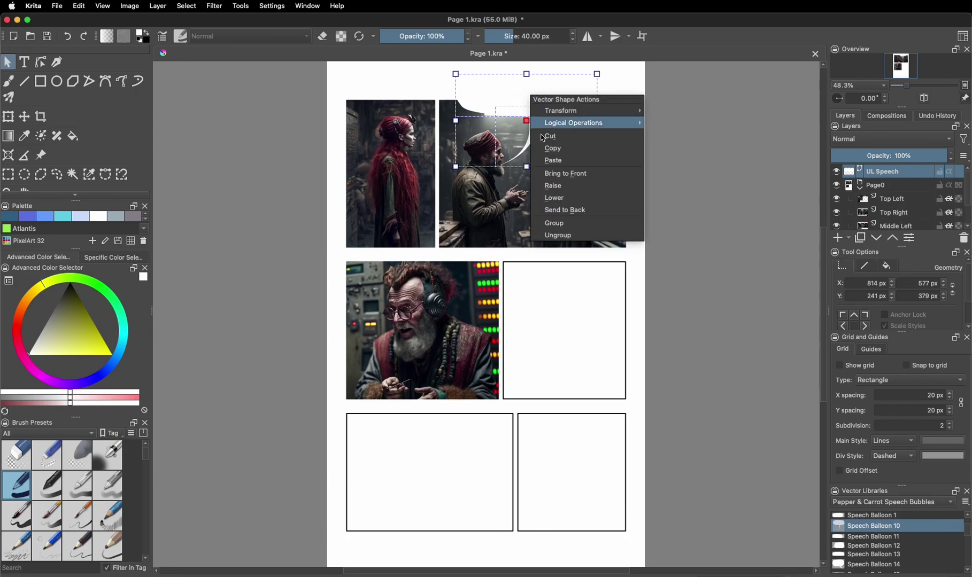
pyautogui.click(551, 241)
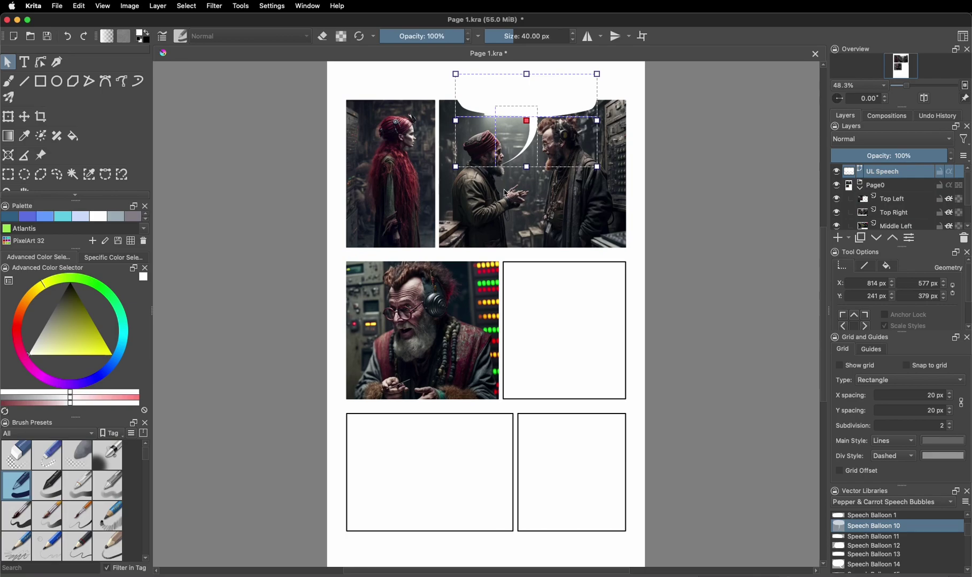
pyautogui.rightClick(530, 94)
pyautogui.click(573, 221)
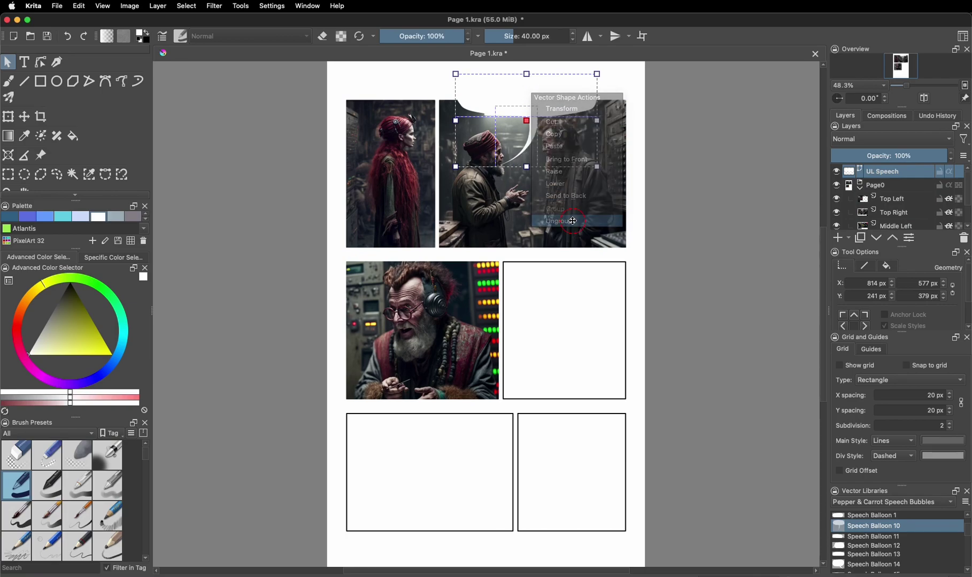
pyautogui.rightClick(515, 92)
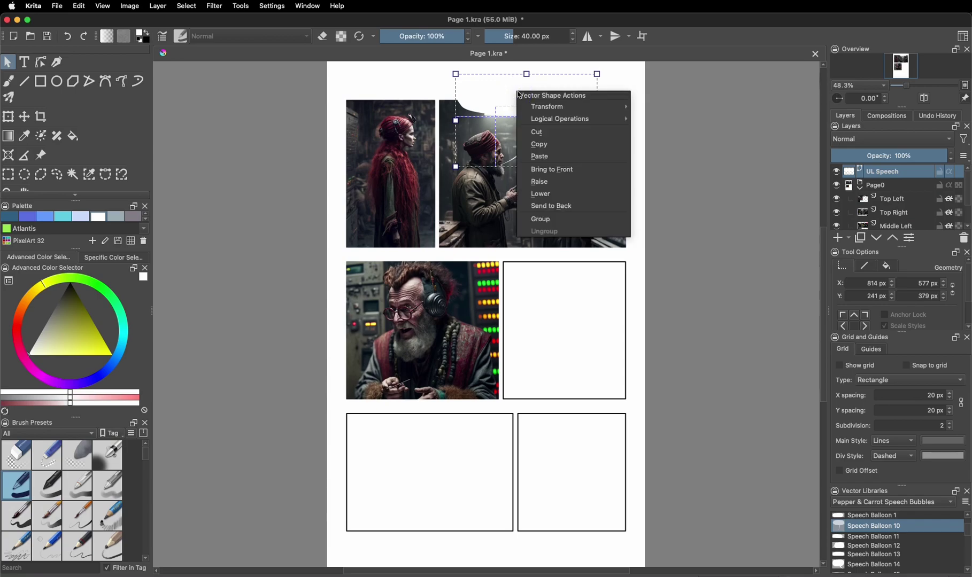
pyautogui.click(663, 144)
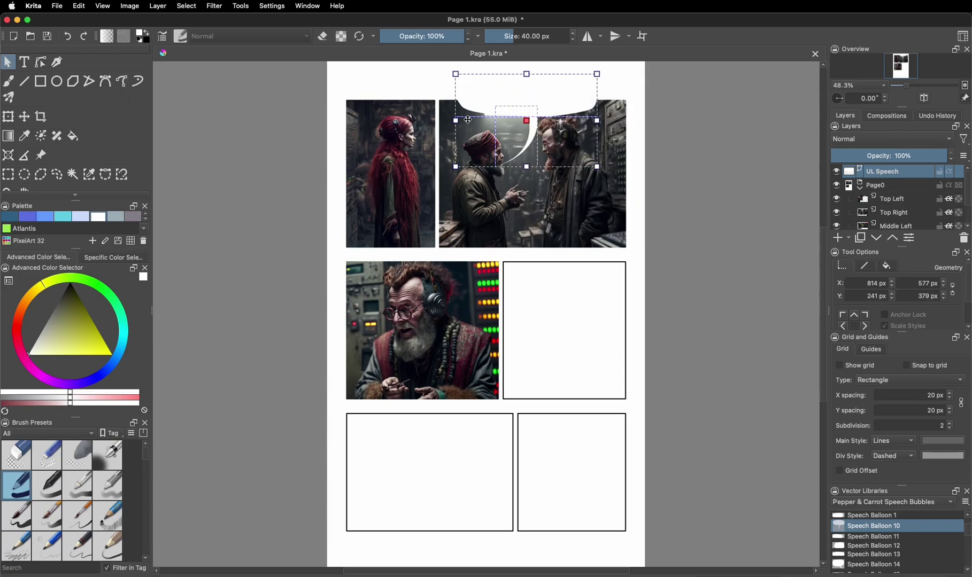
pyautogui.click(632, 146)
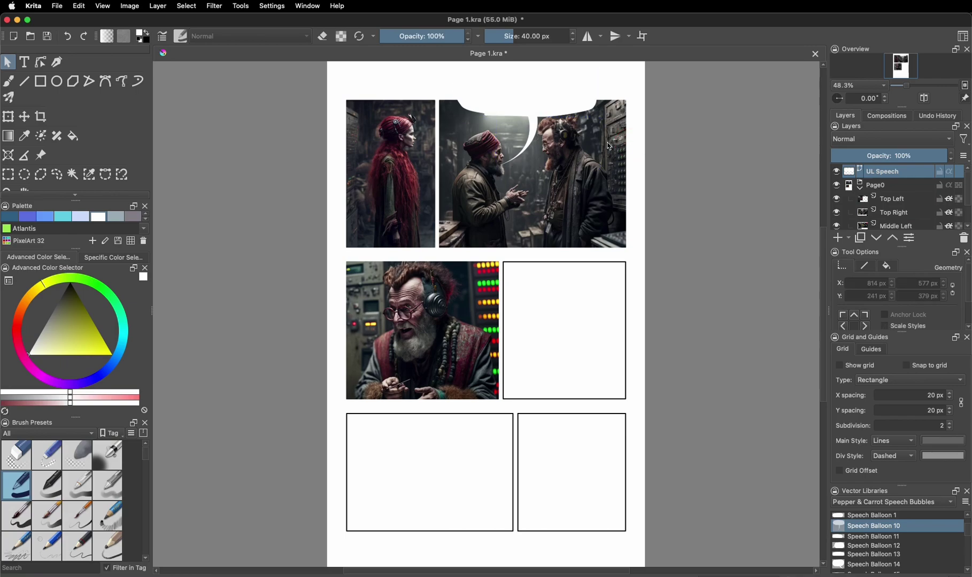
# Move the balloon's tail below the body and shrink it to 110 × 132 px.
pyautogui.click(529, 130)
pyautogui.moveTo(529, 110); pyautogui.dragTo(529, 129)
pyautogui.moveTo(516, 165); pyautogui.dragTo(520, 133)
# Delete the old tail and drop a Speech Balloon 20 shape onto the top-right panel.
pyautogui.press('Delete')
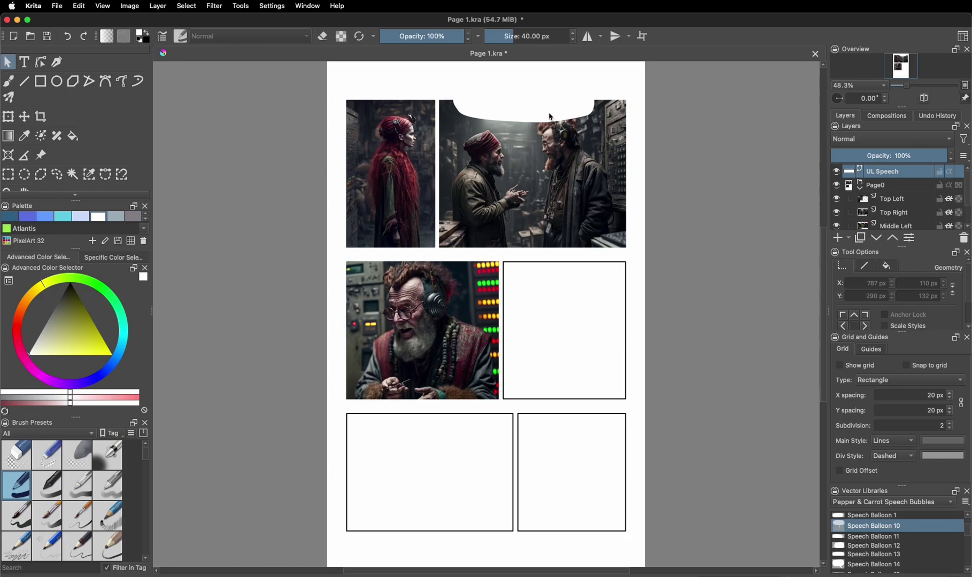
pyautogui.scroll(-3, 891, 558)
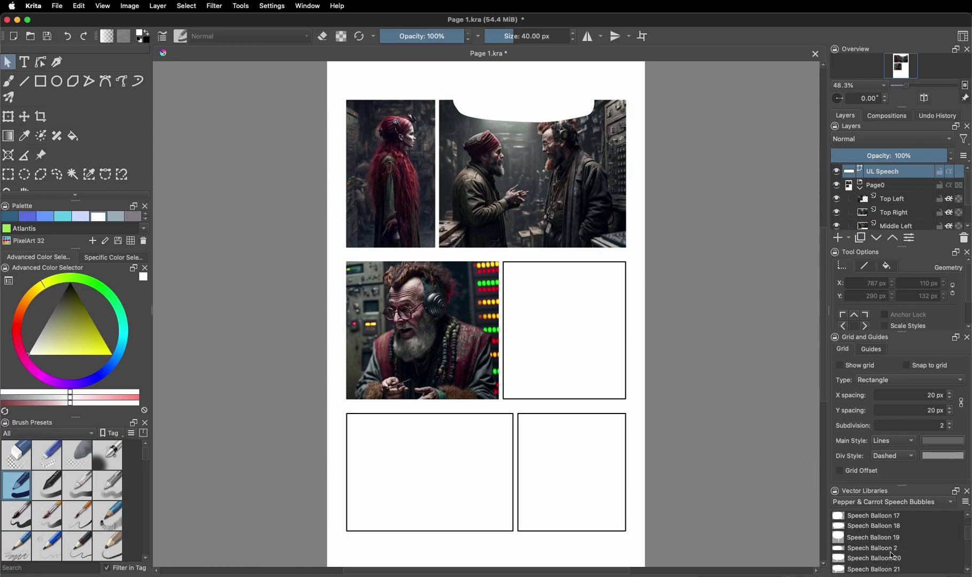
pyautogui.scroll(-2, 892, 557)
pyautogui.scroll(1, 892, 556)
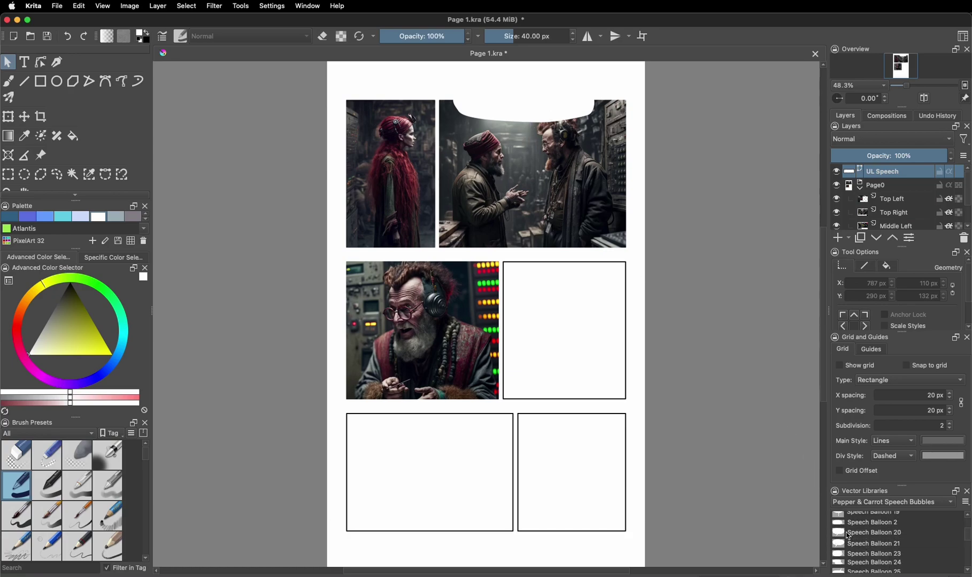
pyautogui.moveTo(848, 535); pyautogui.dragTo(558, 191)
# Ungroup Speech Balloon 20 and delete its body, keeping only the tail.
pyautogui.rightClick(553, 165)
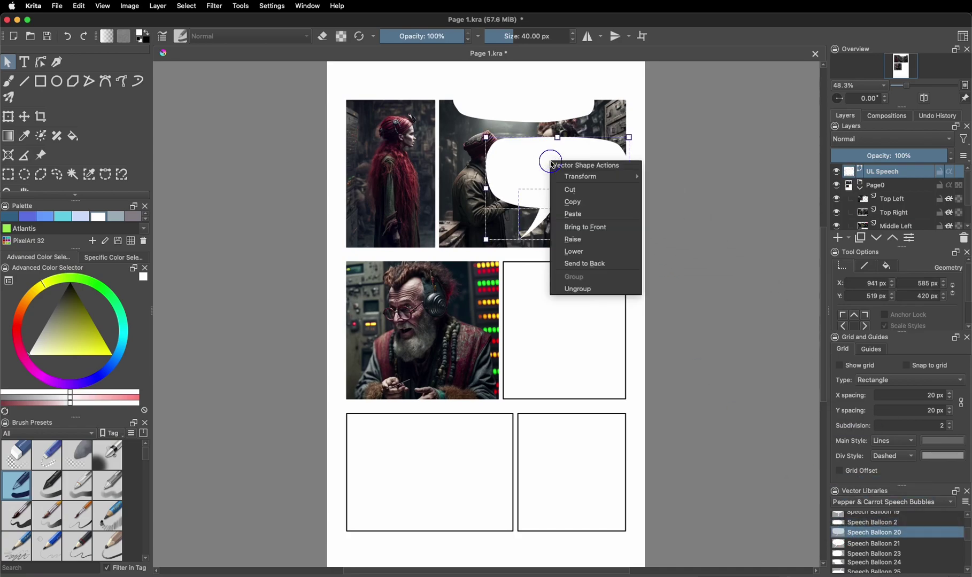
pyautogui.click(571, 288)
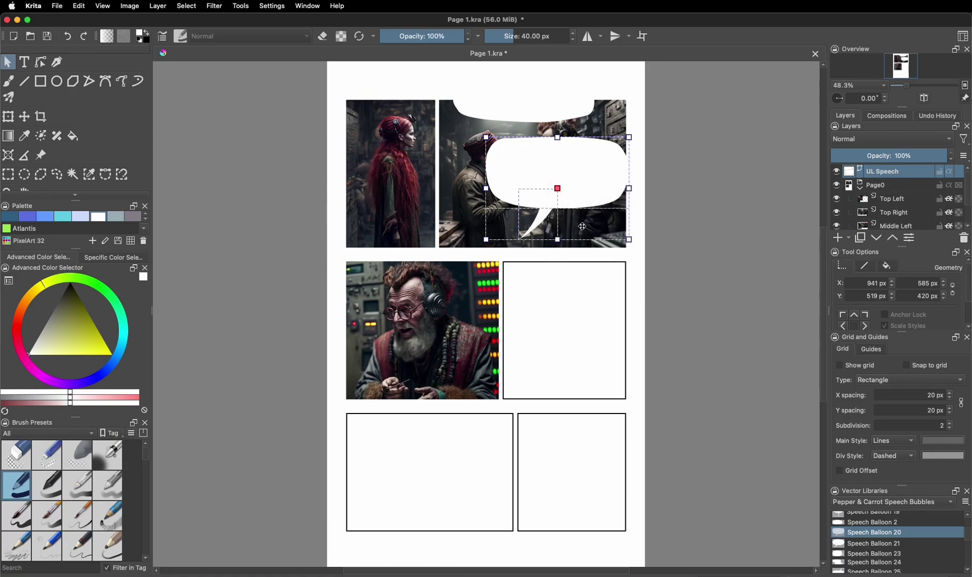
pyautogui.rightClick(566, 180)
pyautogui.click(596, 311)
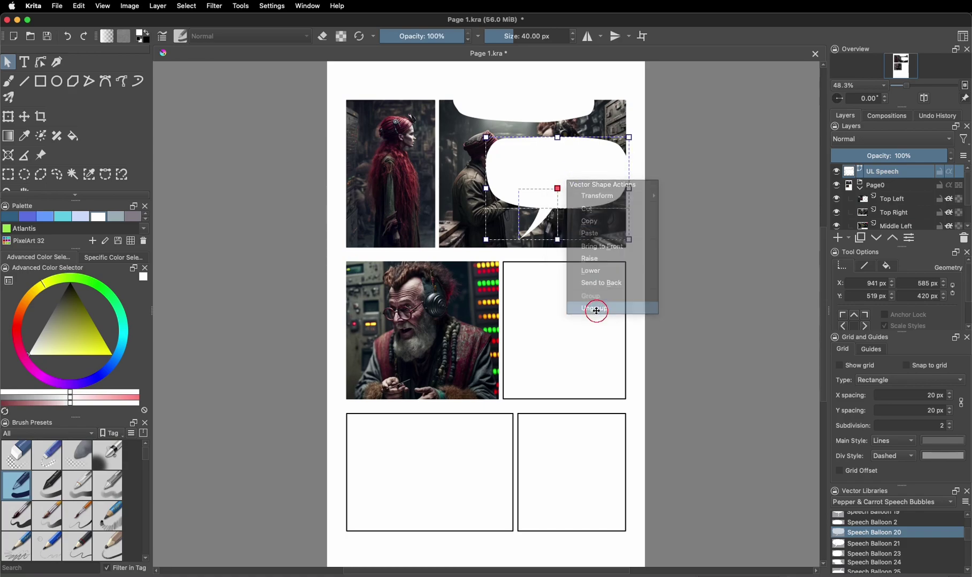
pyautogui.click(688, 183)
pyautogui.click(614, 178)
pyautogui.press('Delete')
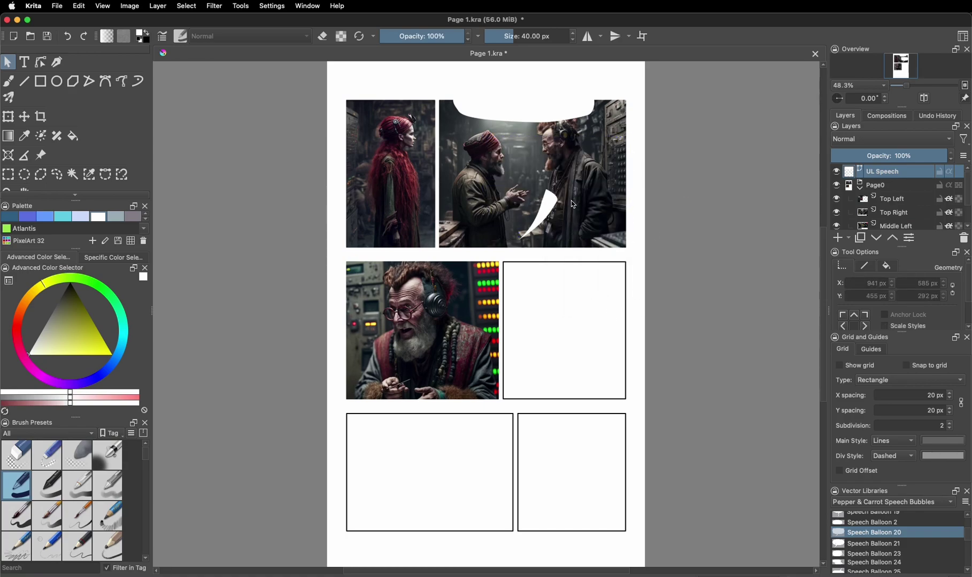
# Move the leftover tail up beneath the first balloon, pointing between the two men.
pyautogui.click(546, 205)
pyautogui.moveTo(546, 205); pyautogui.dragTo(539, 118)
pyautogui.hotkey('ctrl', 't')
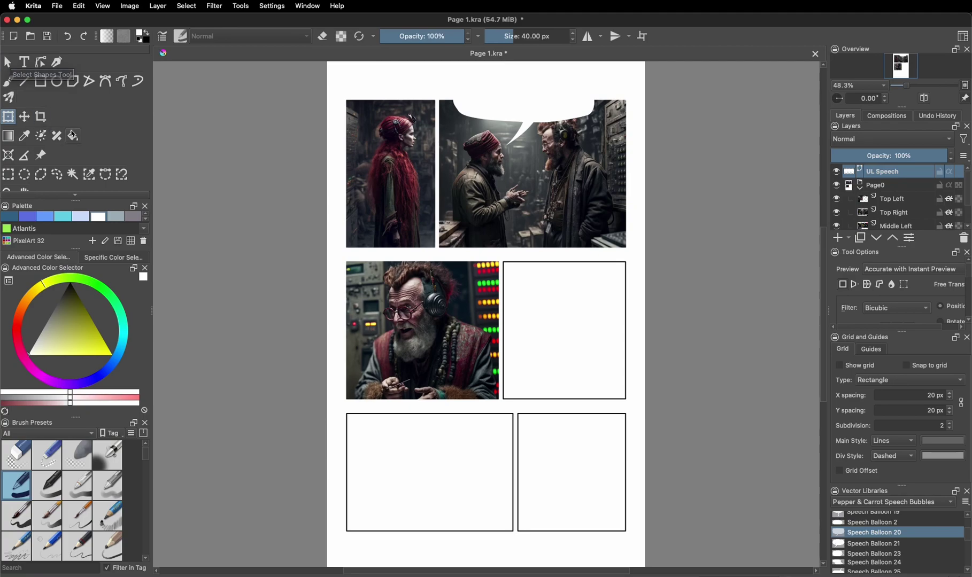
# Draw a text box inside the balloon and set its font to CC Wild Words.
pyautogui.click(25, 63)
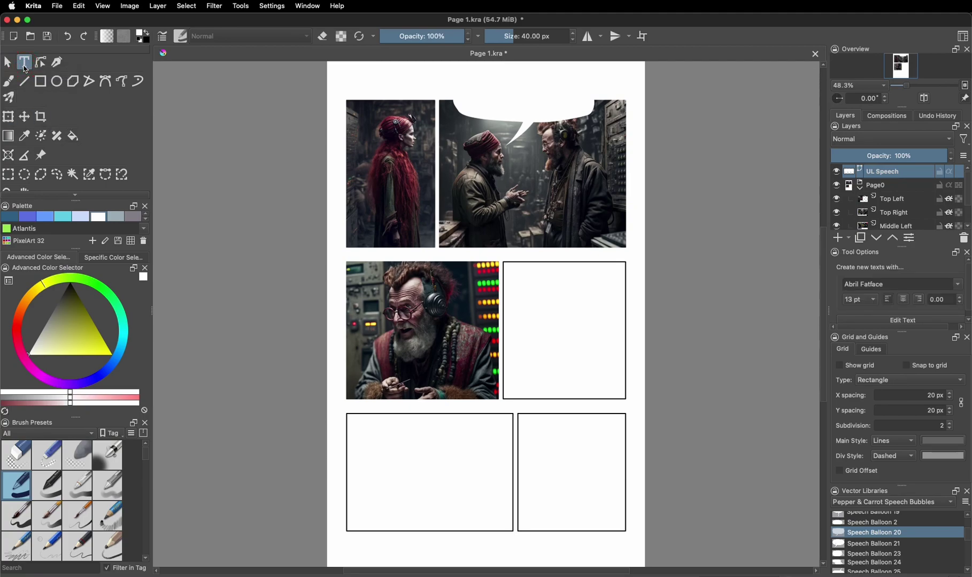
pyautogui.moveTo(464, 93); pyautogui.dragTo(584, 116)
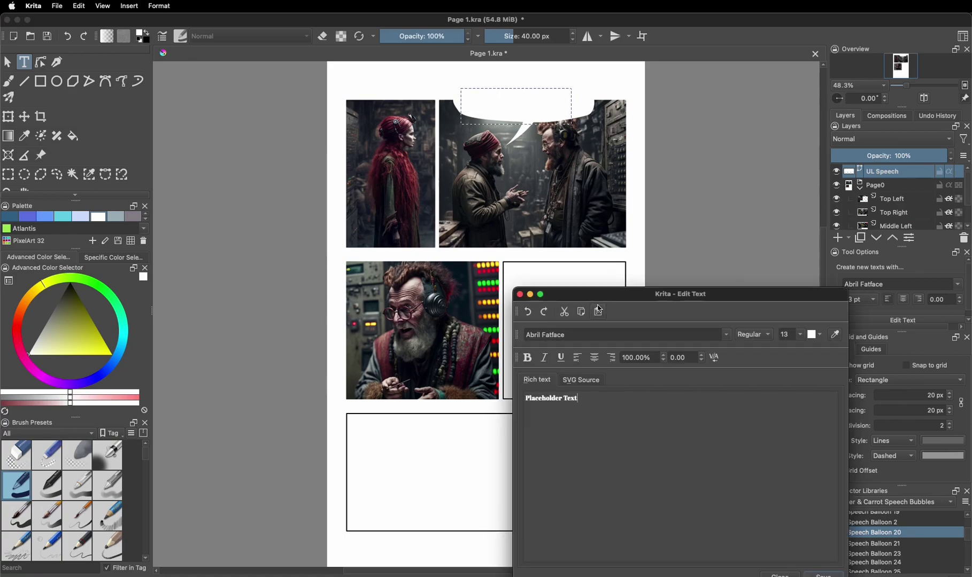
pyautogui.moveTo(599, 309); pyautogui.dragTo(469, 233)
pyautogui.click(603, 263)
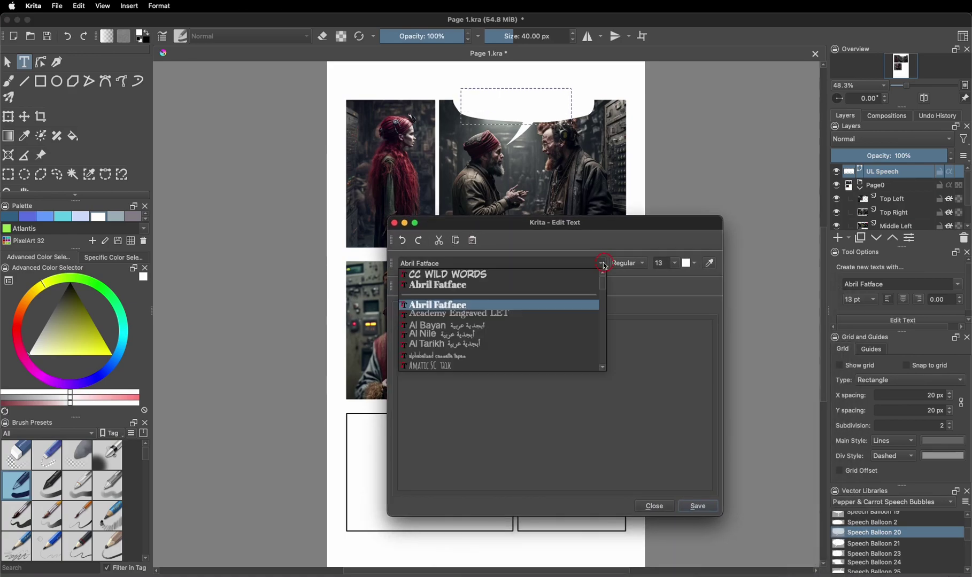
pyautogui.click(476, 275)
# Replace the placeholder with IT'S EASY! in black and apply it to the balloon.
pyautogui.click(593, 392)
pyautogui.press('super+a')
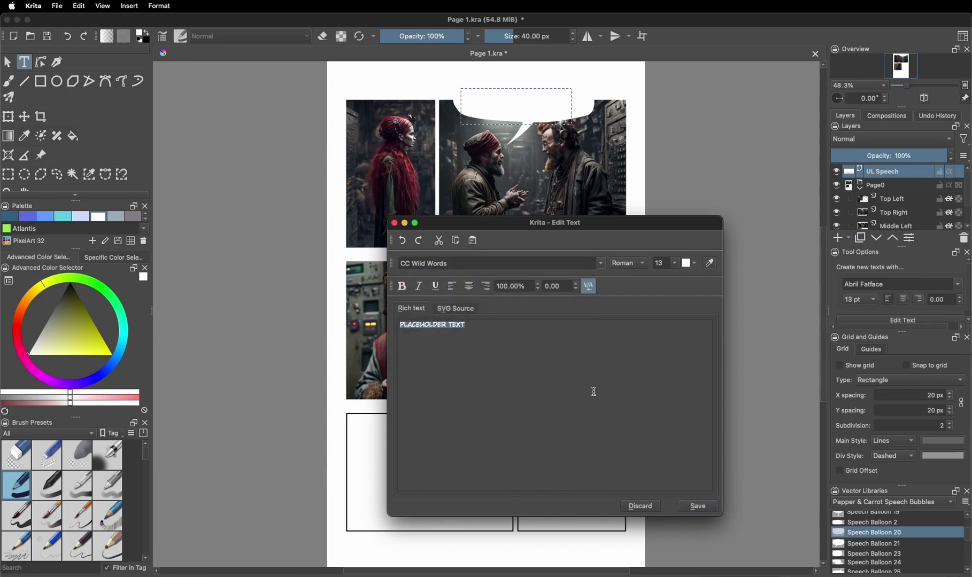
pyautogui.write("It'")
pyautogui.click(695, 270)
pyautogui.click(801, 303)
pyautogui.click(698, 508)
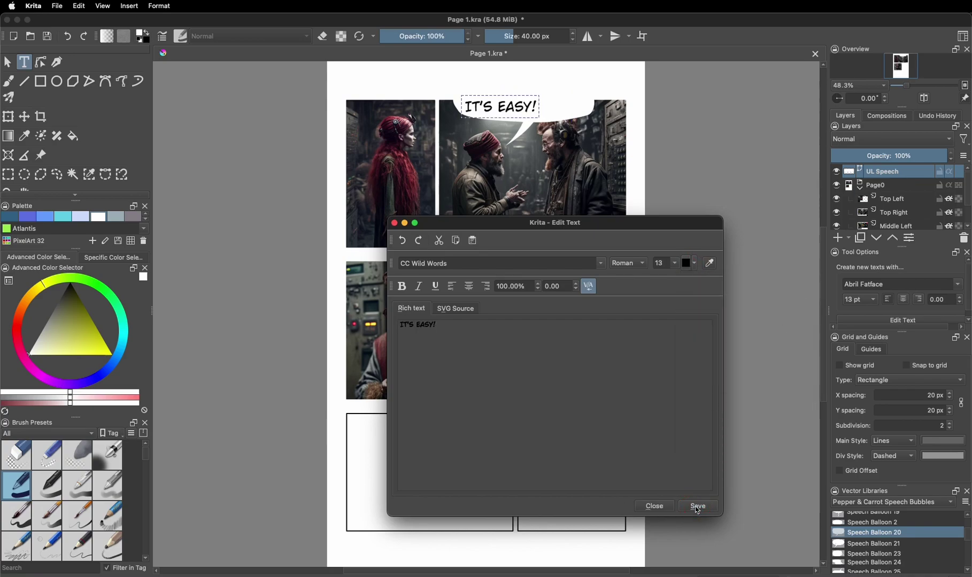
pyautogui.click(394, 223)
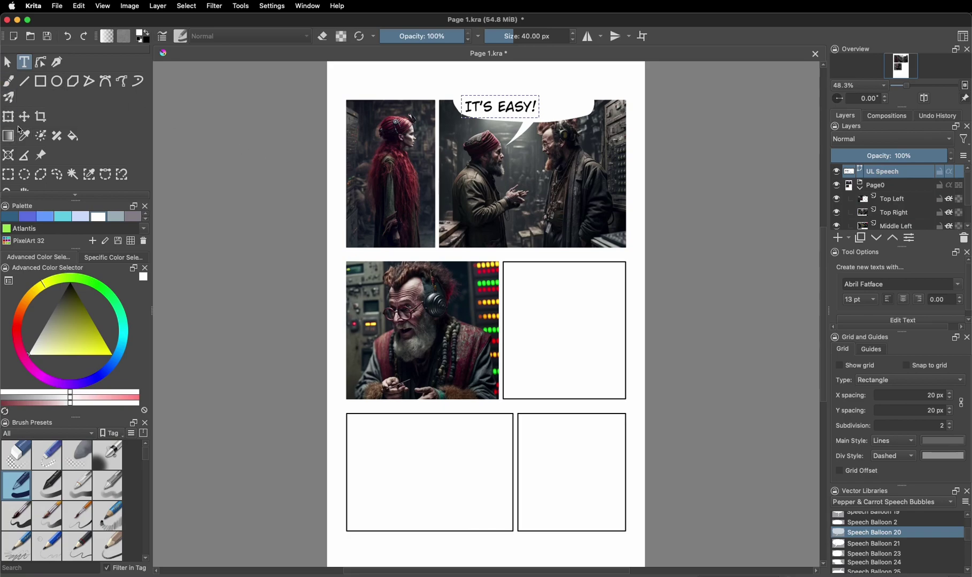
# Shift the IT'S EASY! text slightly right within the balloon.
pyautogui.click(8, 63)
pyautogui.click(496, 106)
pyautogui.moveTo(494, 106); pyautogui.dragTo(504, 107)
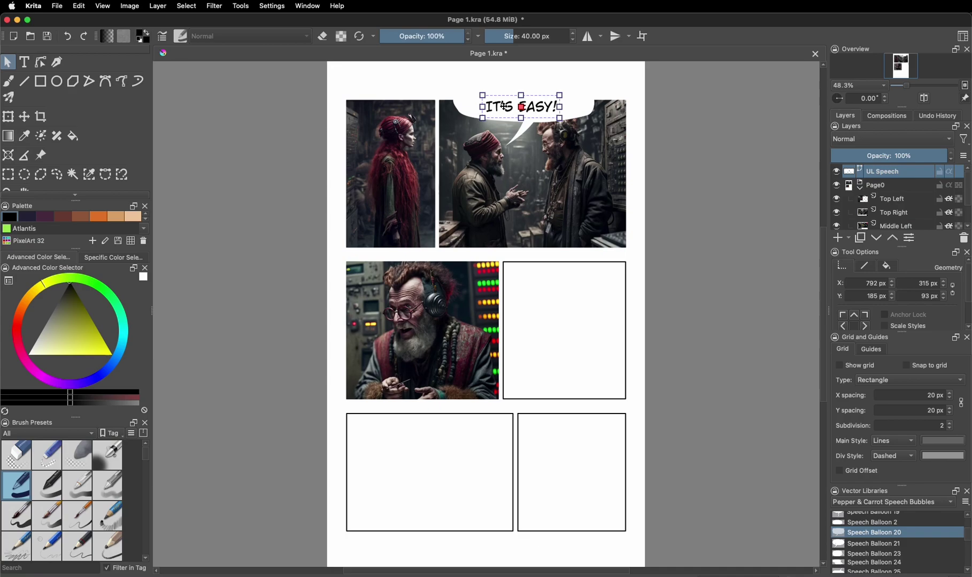
# Toggle the UL Speech layer's visibility to compare the balloon with and without it.
pyautogui.click(836, 172)
pyautogui.click(836, 172)
pyautogui.click(836, 172)
pyautogui.click(836, 172)
pyautogui.moveTo(890, 176)
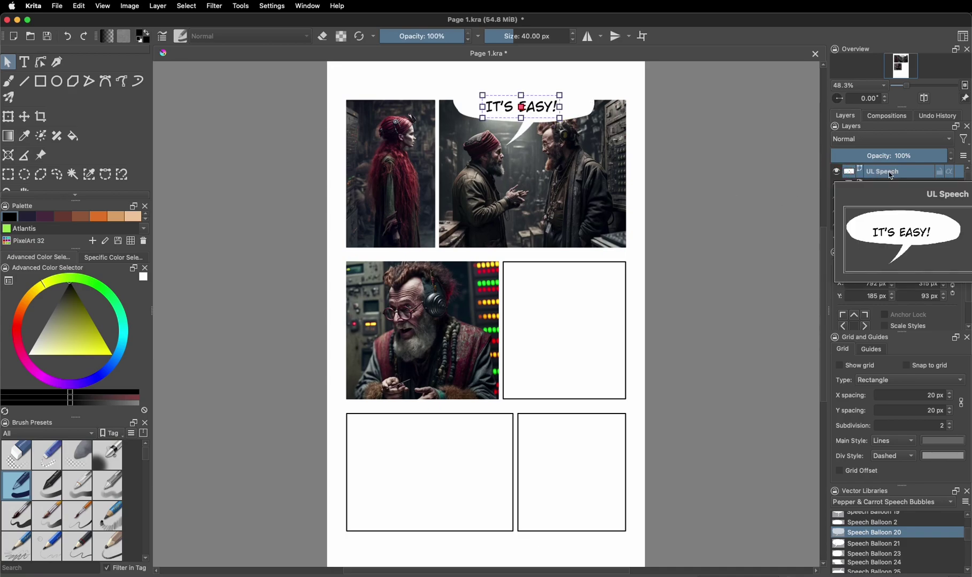
pyautogui.click(837, 172)
pyautogui.click(837, 171)
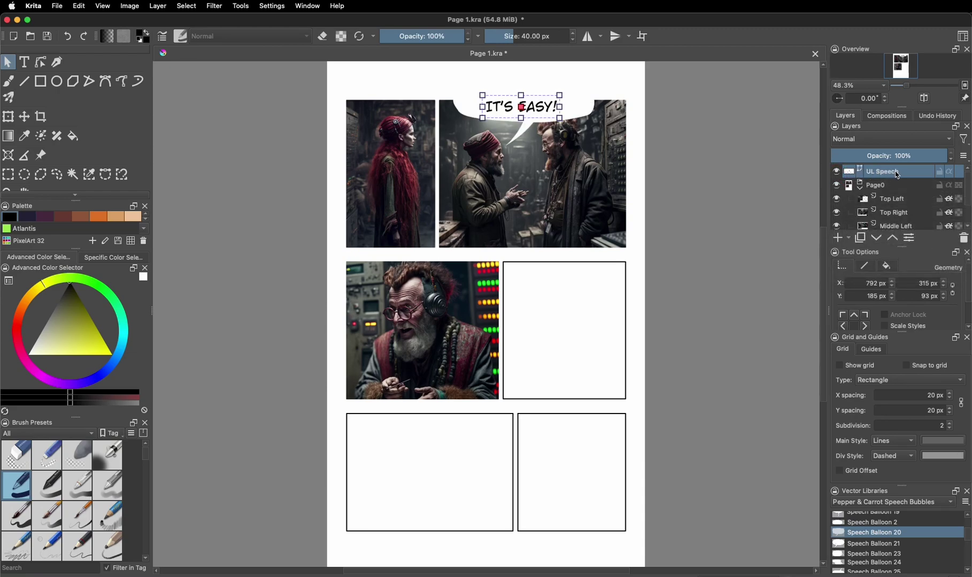
# Narrow the balloon body from both sides to about 414 × 175 px.
pyautogui.click(587, 113)
pyautogui.moveTo(593, 101); pyautogui.dragTo(578, 101)
pyautogui.moveTo(453, 101); pyautogui.dragTo(470, 101)
pyautogui.moveTo(578, 101); pyautogui.dragTo(571, 101)
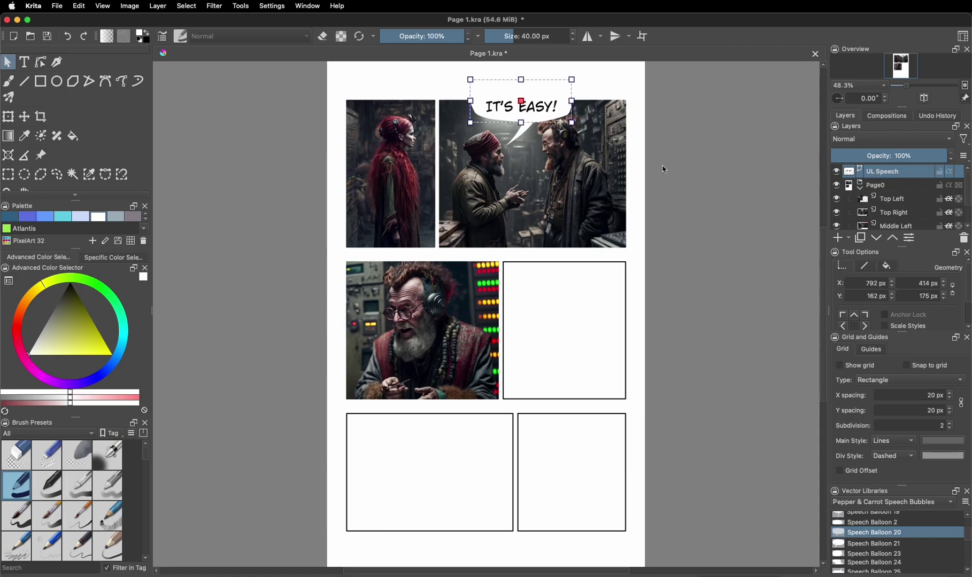
pyautogui.click(706, 171)
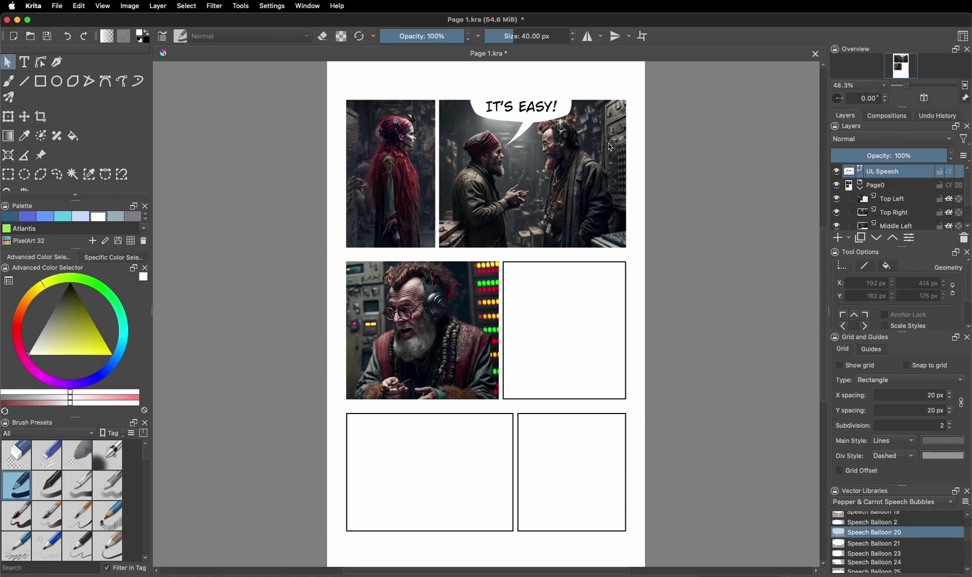
# Lower the balloon body's top edge to make it shorter.
pyautogui.click(571, 108)
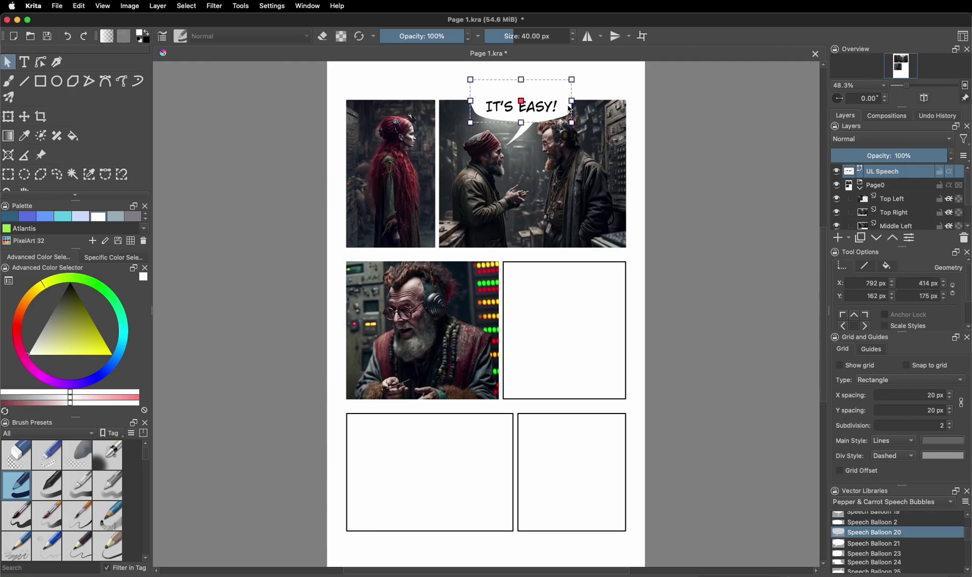
pyautogui.click(521, 131)
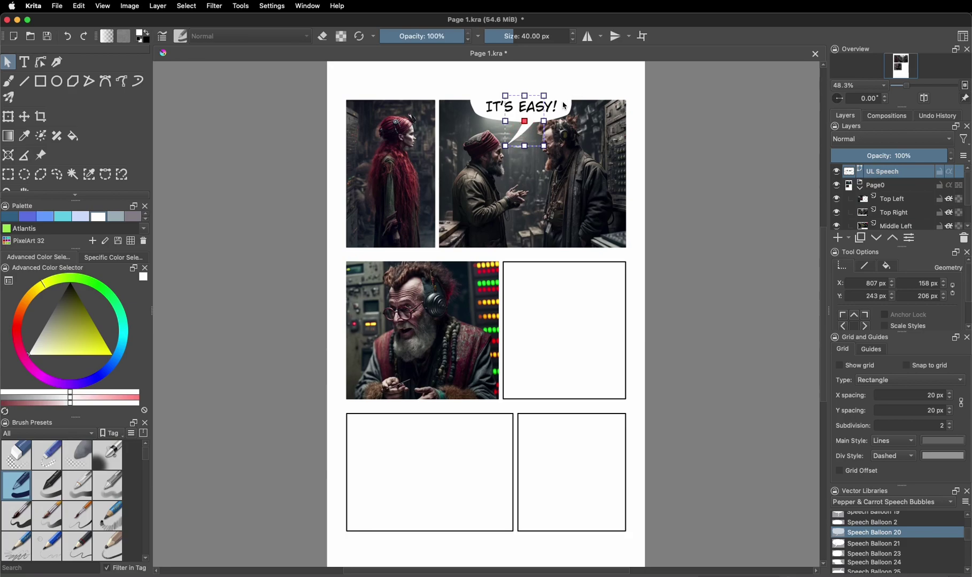
pyautogui.click(565, 106)
pyautogui.moveTo(522, 79); pyautogui.dragTo(522, 92)
# Give the balloon body a solid 15 px black outline.
pyautogui.click(562, 116)
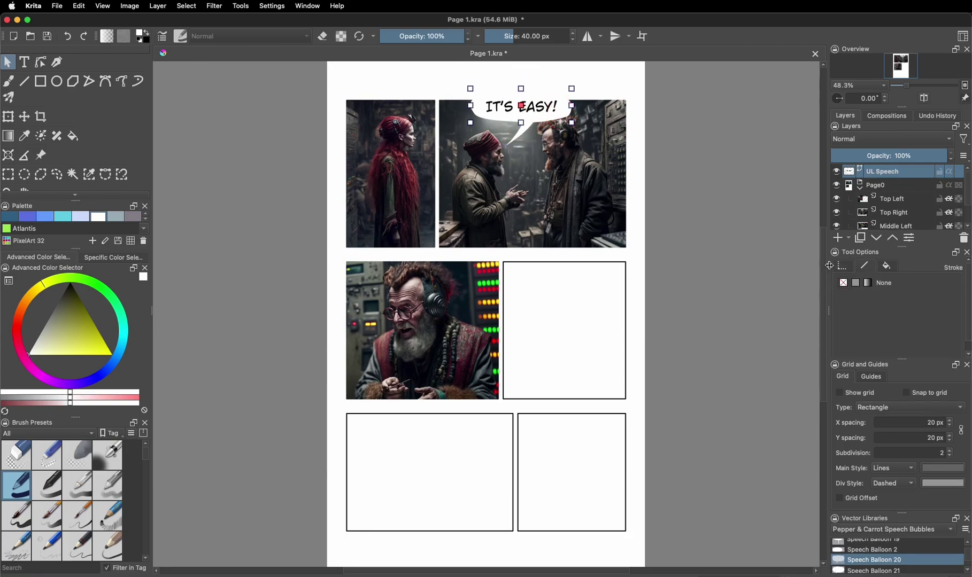
pyautogui.click(857, 286)
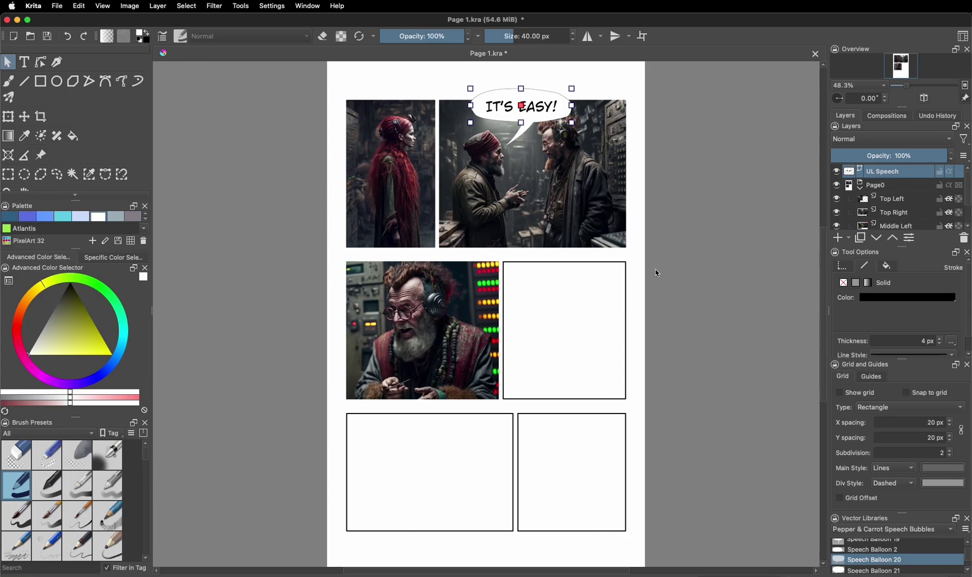
pyautogui.click(940, 339)
pyautogui.click(939, 339)
pyautogui.click(940, 339)
pyautogui.click(942, 339)
pyautogui.click(941, 340)
pyautogui.click(942, 340)
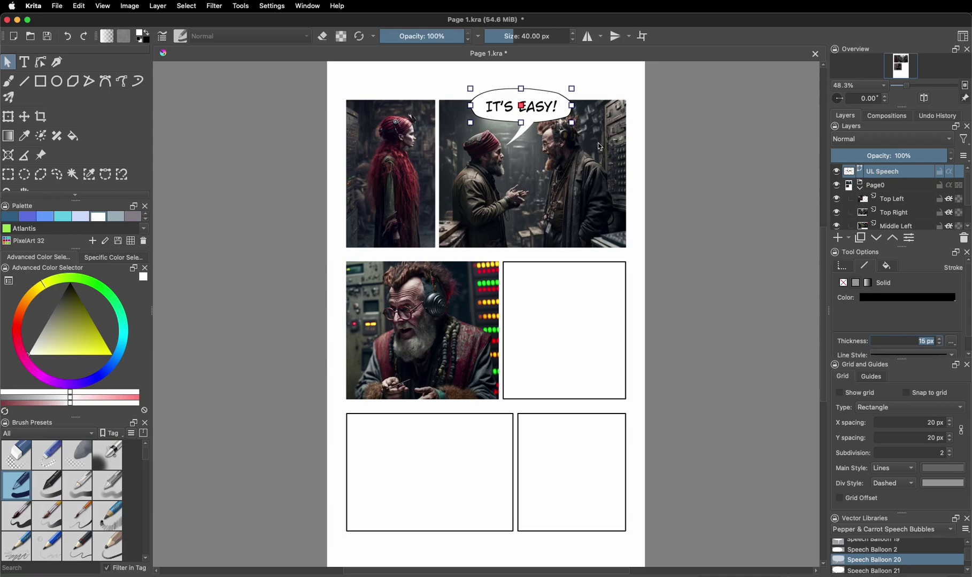
pyautogui.click(641, 142)
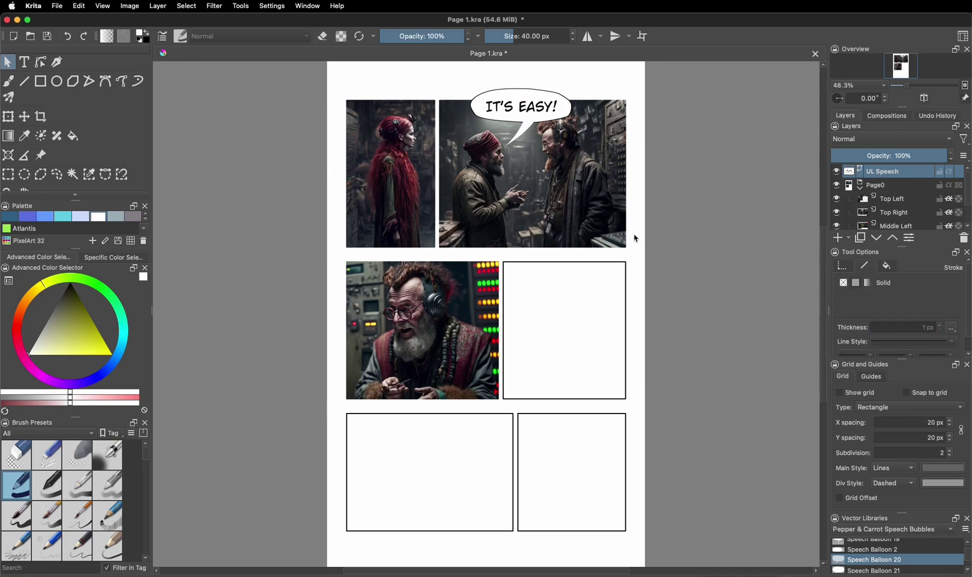
# Give the balloon's tail a thick solid outline.
pyautogui.click(523, 138)
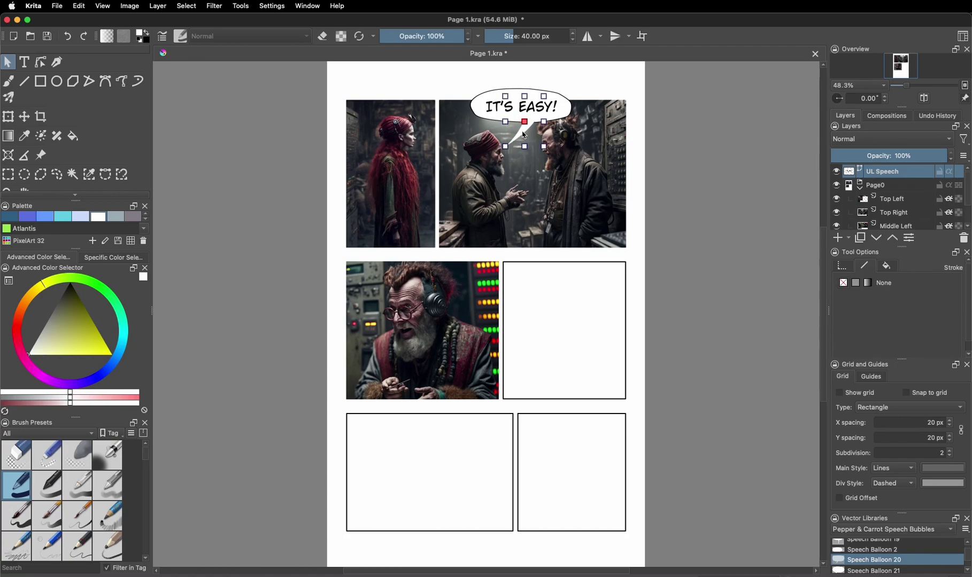
pyautogui.click(855, 283)
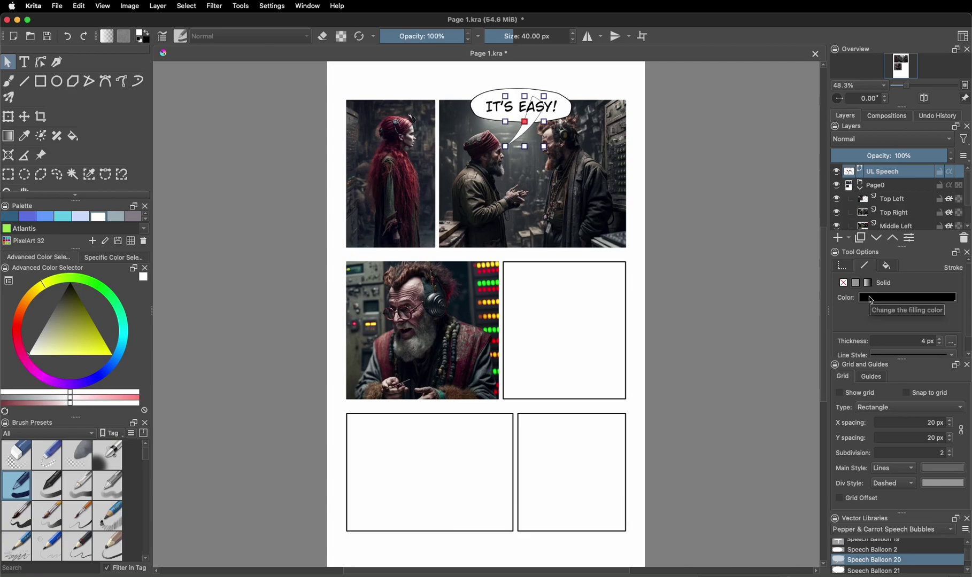
pyautogui.click(940, 340)
pyautogui.click(940, 340)
pyautogui.click(940, 340)
pyautogui.click(940, 339)
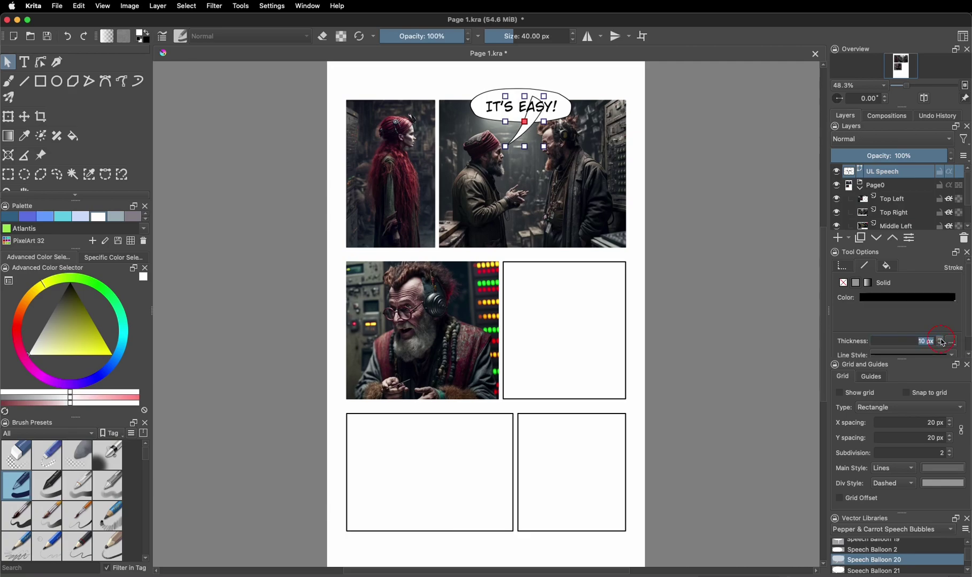
pyautogui.click(940, 340)
pyautogui.click(941, 340)
pyautogui.click(940, 340)
pyautogui.click(940, 340)
# Select the balloon body and tail together and unite them into one shape.
pyautogui.click(496, 100)
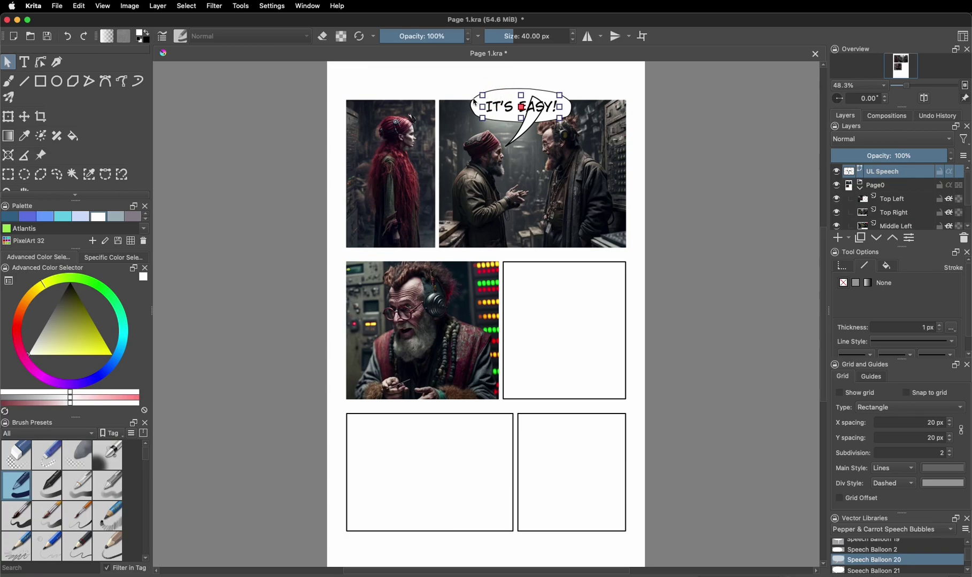
pyautogui.click(474, 102)
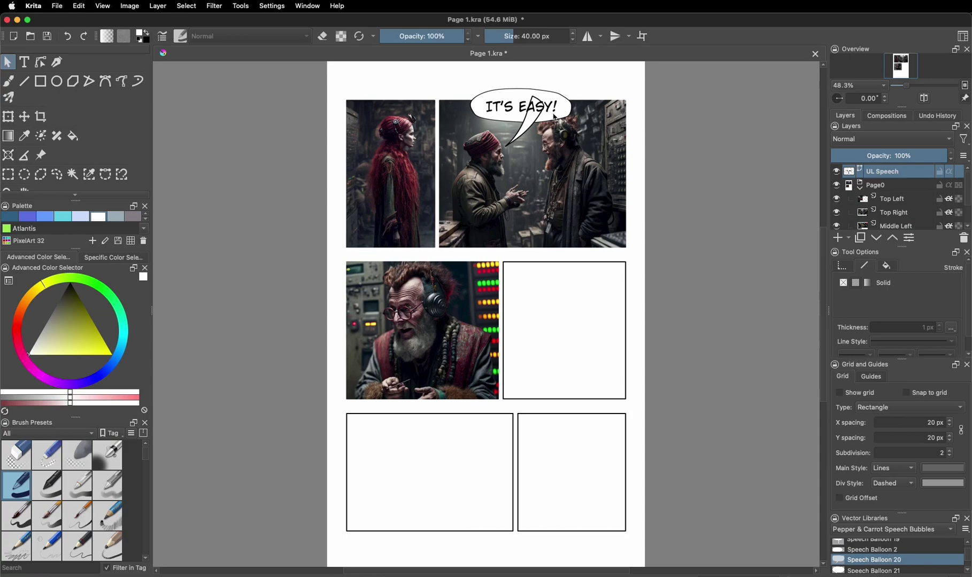
pyautogui.click(556, 118)
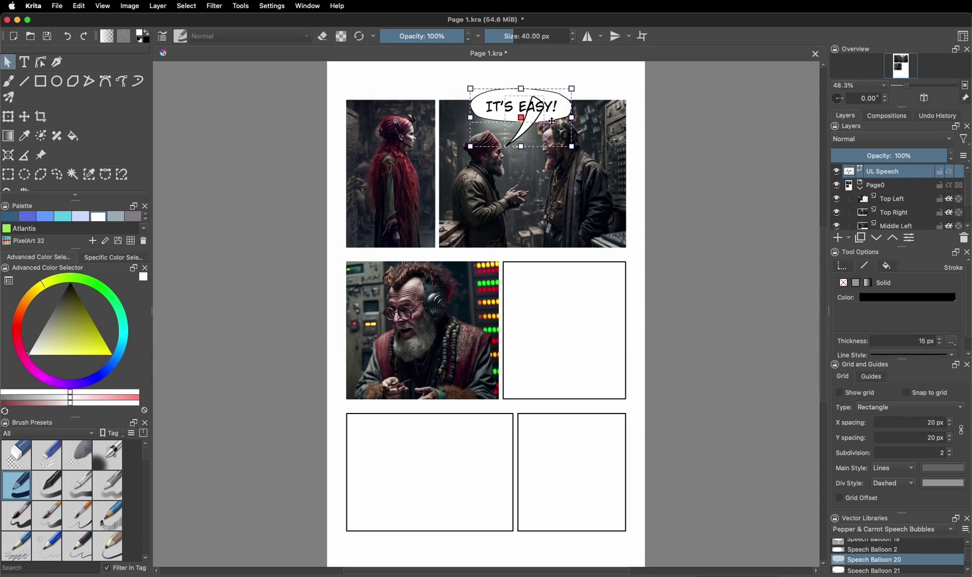
pyautogui.rightClick(567, 112)
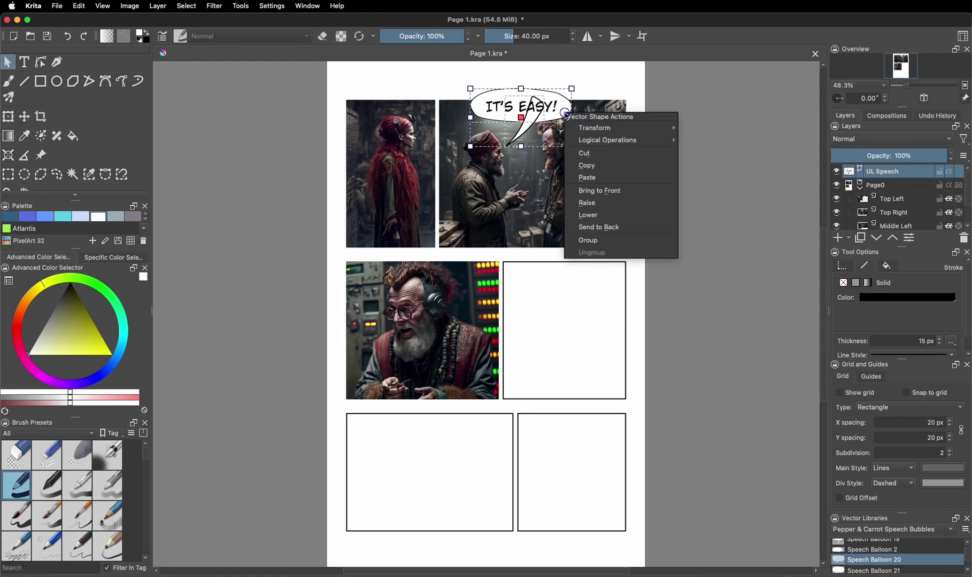
pyautogui.moveTo(630, 140)
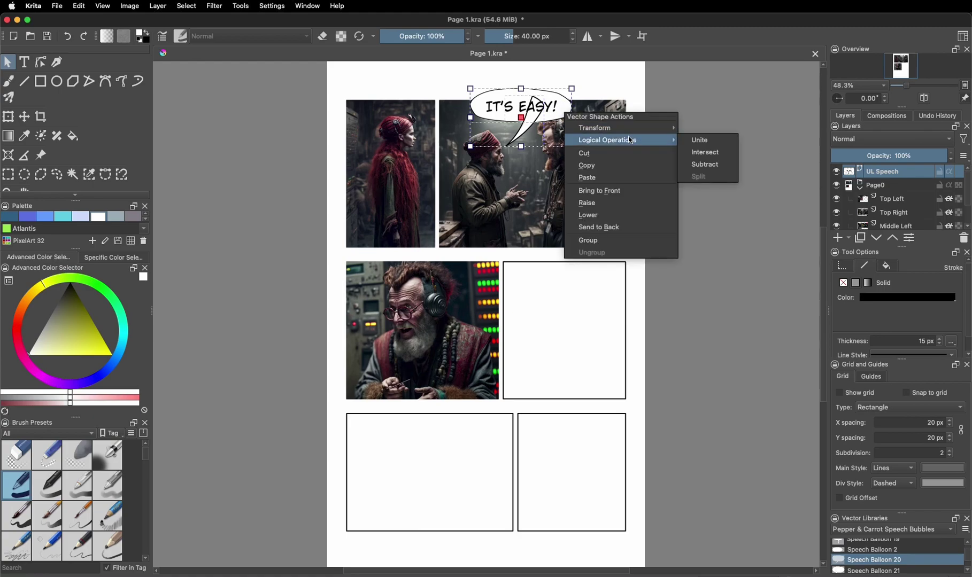
pyautogui.click(728, 140)
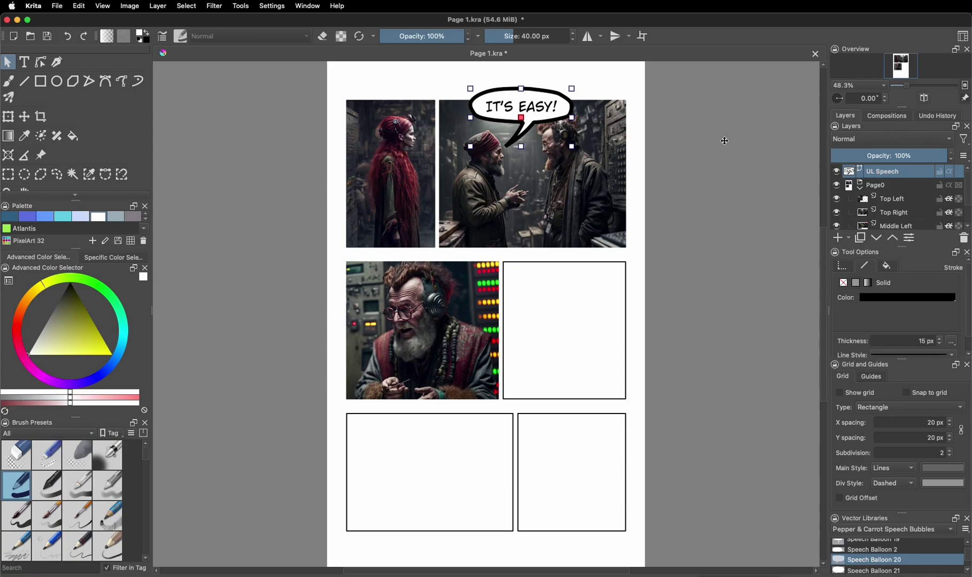
# Thin the merged bubble's outline down to about 4 px.
pyautogui.click(940, 345)
pyautogui.click(940, 346)
pyautogui.click(941, 346)
pyautogui.click(941, 346)
pyautogui.click(941, 346)
pyautogui.click(941, 346)
pyautogui.click(940, 346)
pyautogui.click(940, 345)
pyautogui.click(941, 345)
pyautogui.click(941, 345)
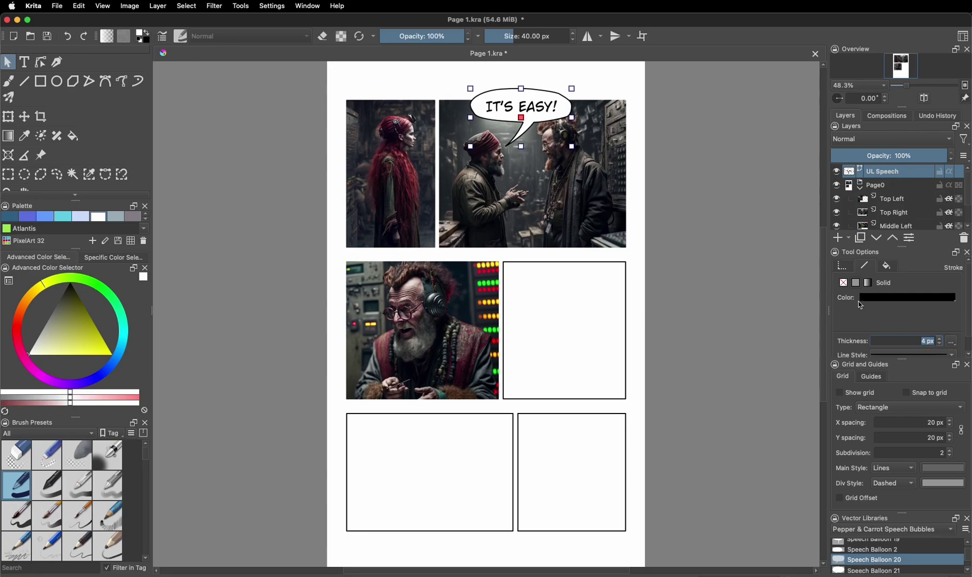
pyautogui.click(717, 146)
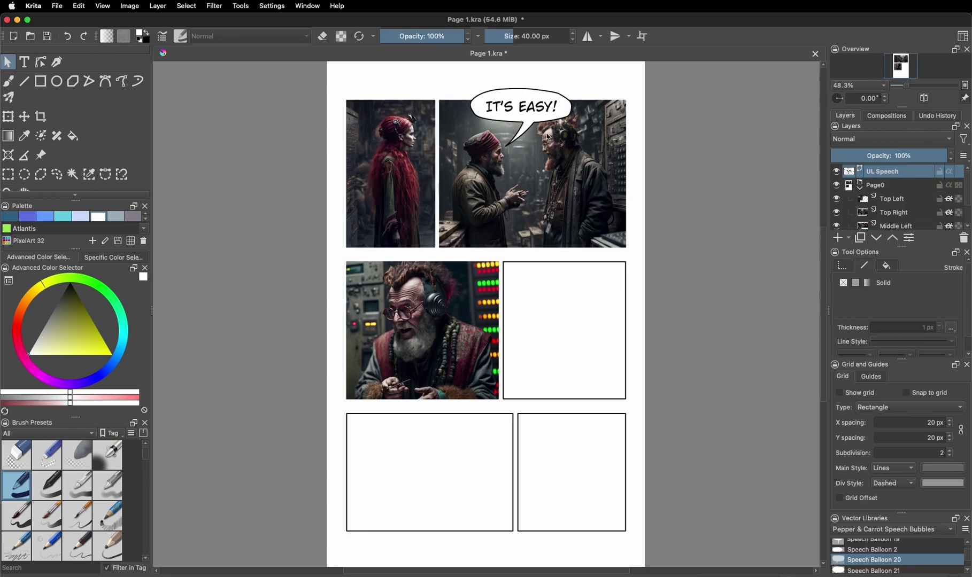
# Nudge the IT'S EASY! text slightly left.
pyautogui.click(500, 113)
pyautogui.moveTo(531, 110); pyautogui.dragTo(530, 111)
pyautogui.click(723, 183)
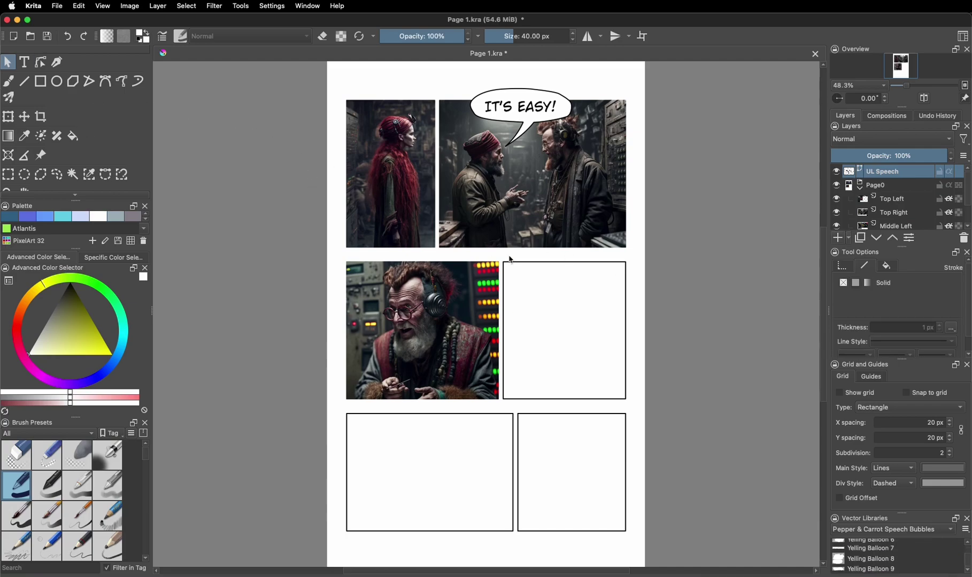
# Add a new vector layer named UL Text Box with the rectangle tool ready.
pyautogui.click(40, 84)
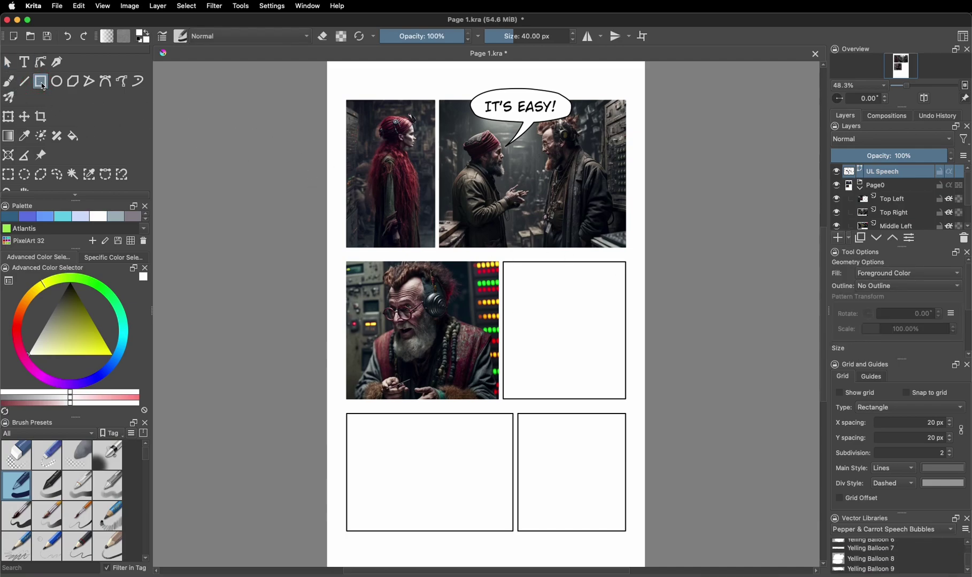
pyautogui.click(849, 239)
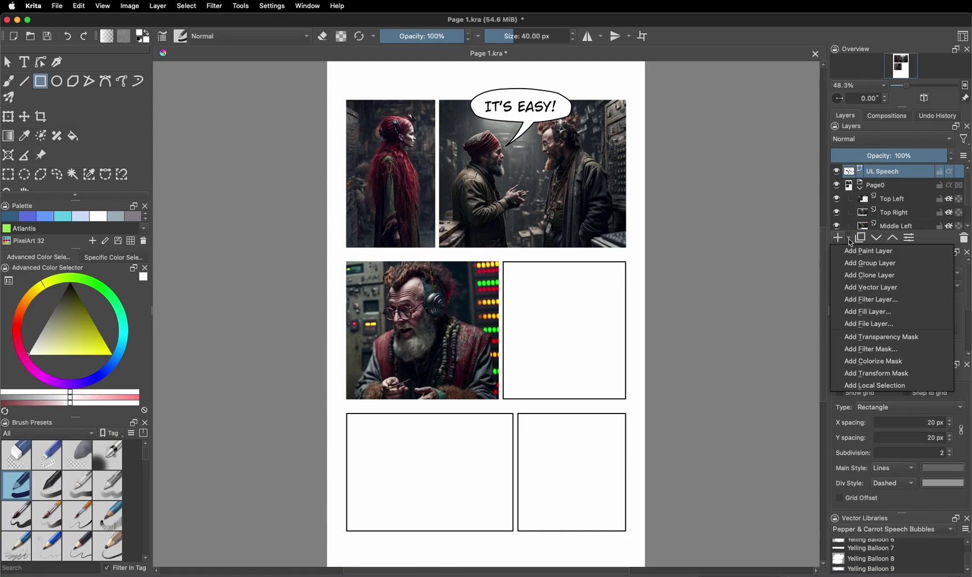
pyautogui.click(862, 292)
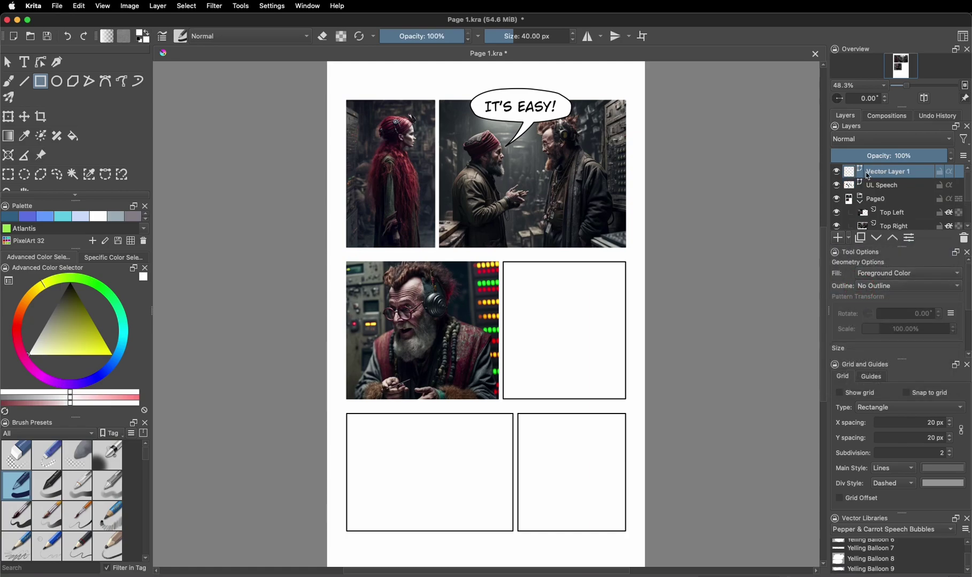
pyautogui.doubleClick(883, 173)
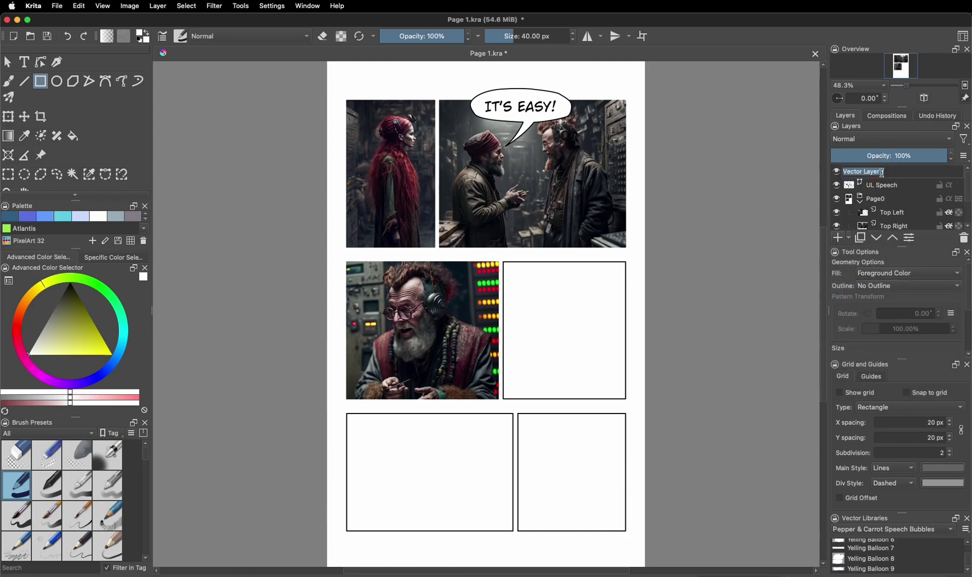
pyautogui.write('UL Text Box')
pyautogui.click(736, 218)
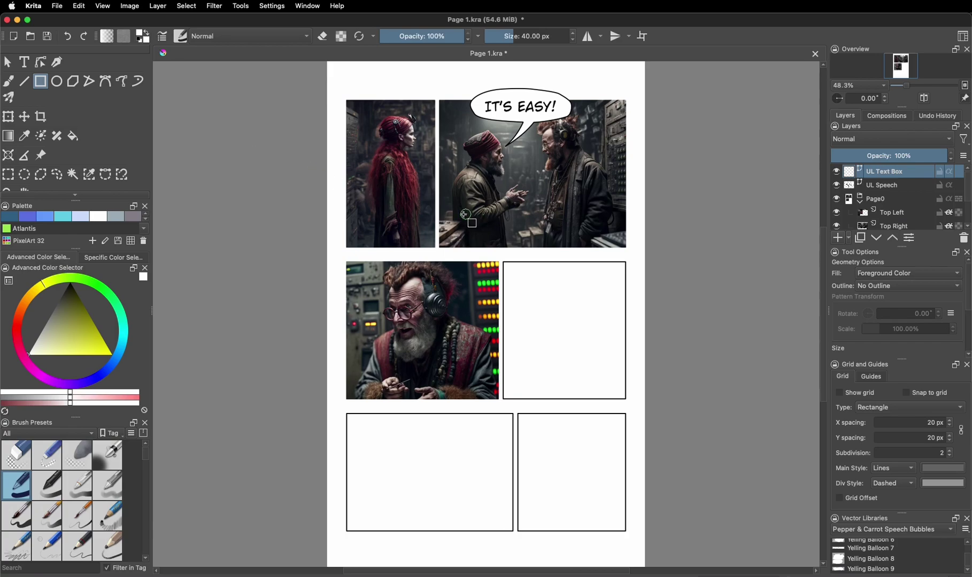
# Draw a white caption rectangle along the bottom of the top-right panel.
pyautogui.moveTo(448, 214); pyautogui.dragTo(615, 236)
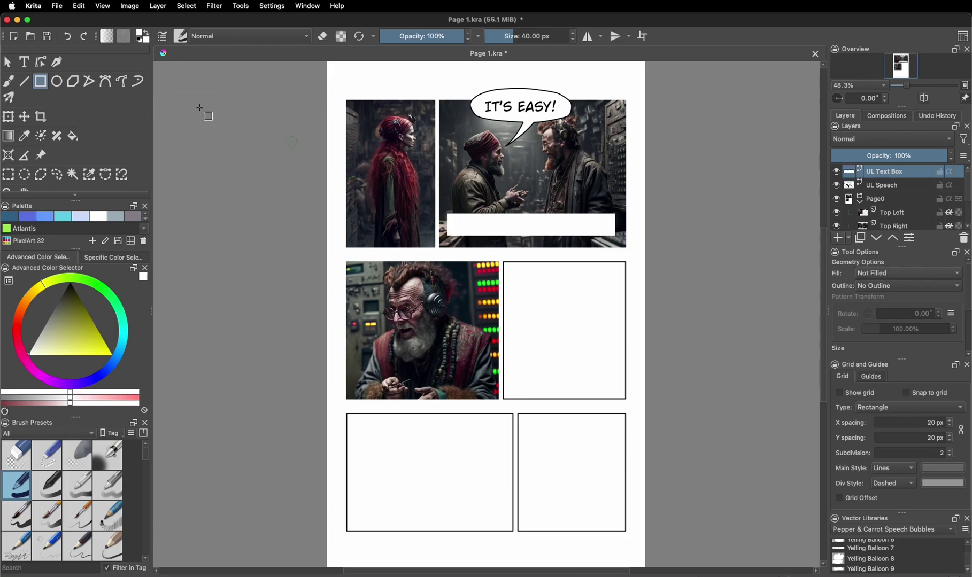
pyautogui.click(7, 63)
pyautogui.click(510, 229)
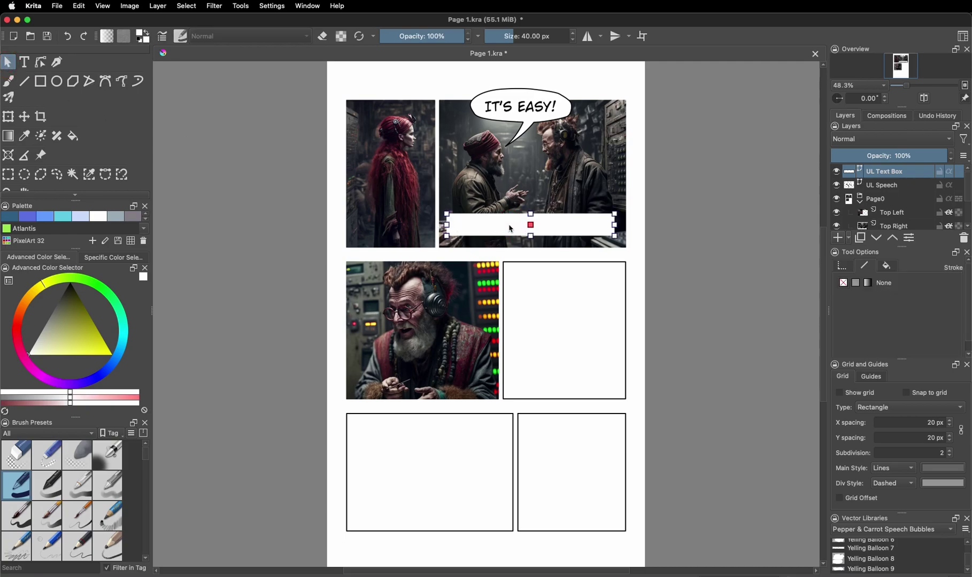
pyautogui.moveTo(511, 228); pyautogui.dragTo(511, 229)
# Give the caption box a solid black outline.
pyautogui.click(887, 266)
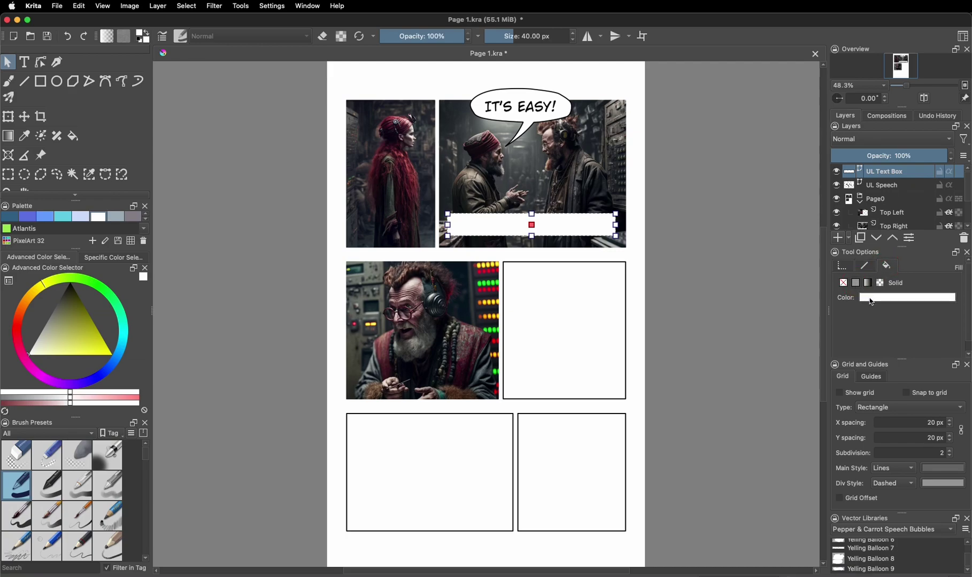
pyautogui.click(865, 265)
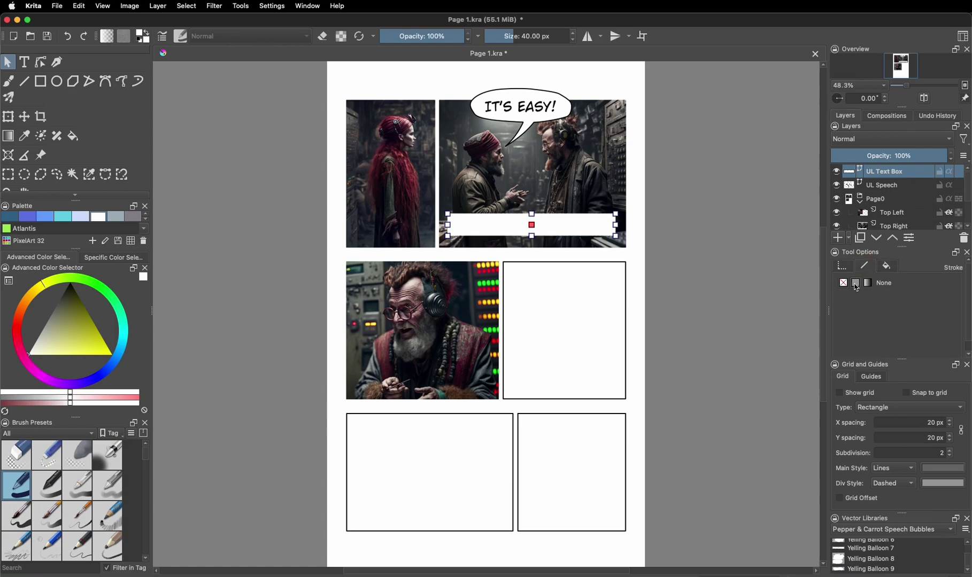
pyautogui.click(856, 283)
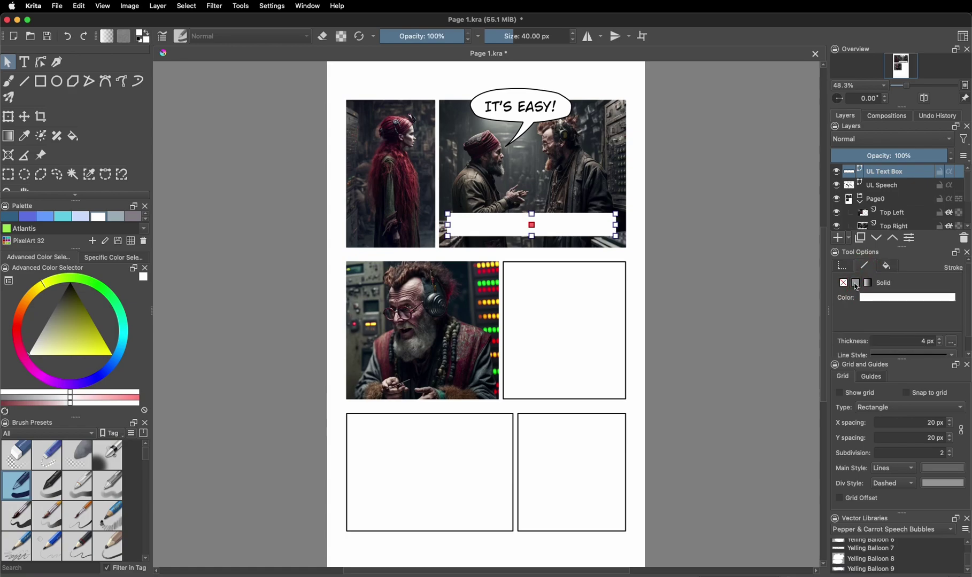
pyautogui.click(902, 299)
pyautogui.click(889, 312)
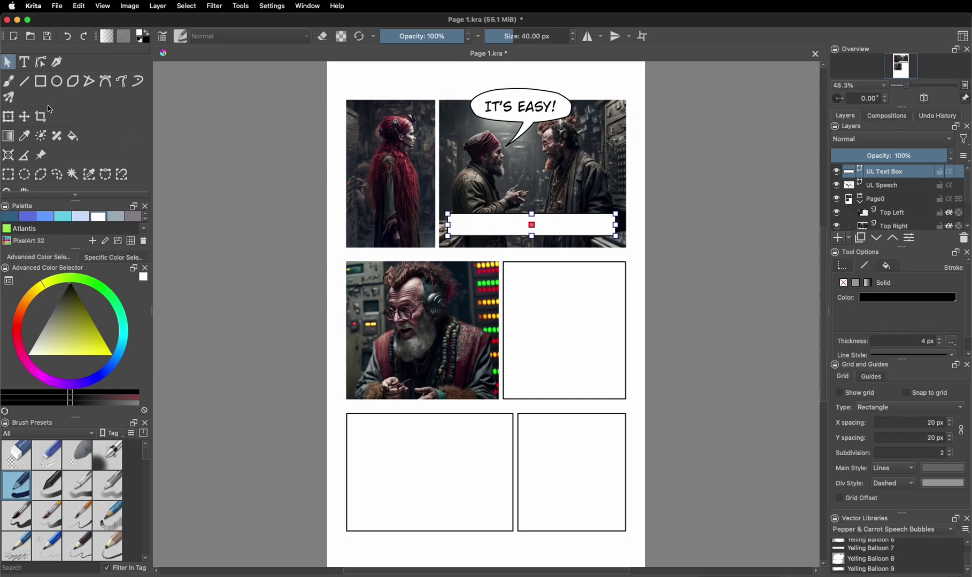
pyautogui.click(24, 62)
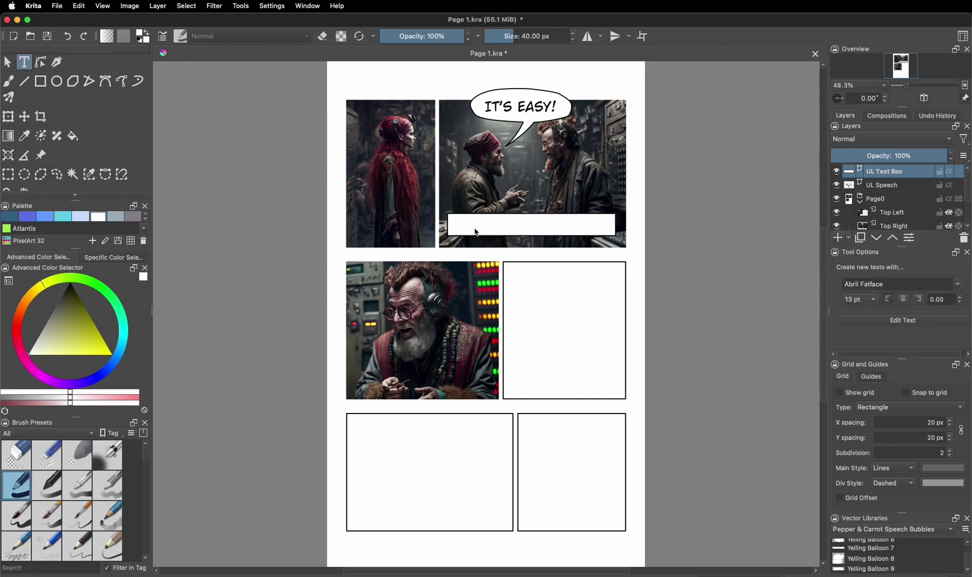
# Draw a text area over the caption box and replace the placeholder with 'THE SHIP GREW NEARER...'.
pyautogui.moveTo(451, 216); pyautogui.dragTo(612, 237)
pyautogui.moveTo(467, 330); pyautogui.dragTo(362, 326)
pyautogui.write('the')
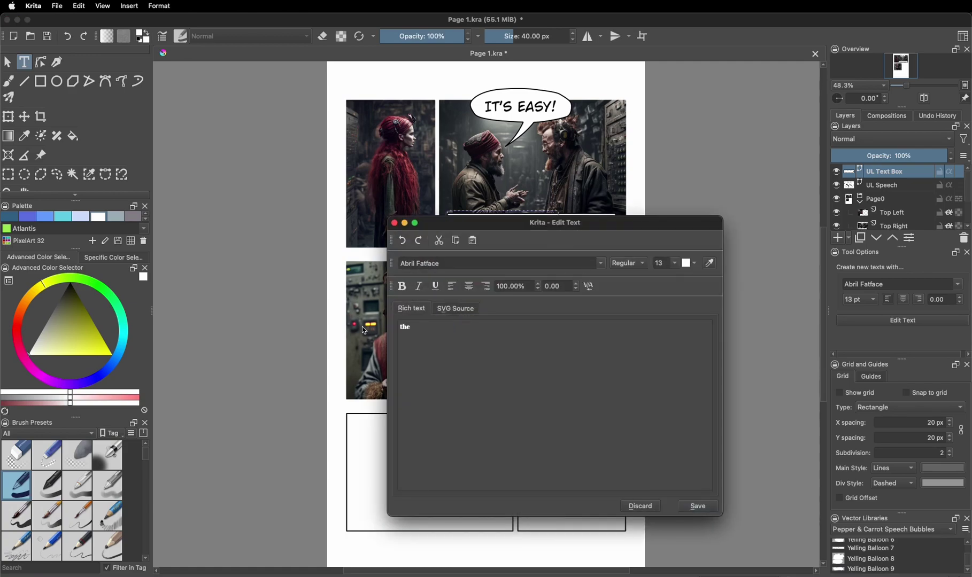
pyautogui.write(' ship grew nearer...')
# Set the caption font to CC Wild Words in black, and apply the edits.
pyautogui.click(607, 268)
pyautogui.click(577, 277)
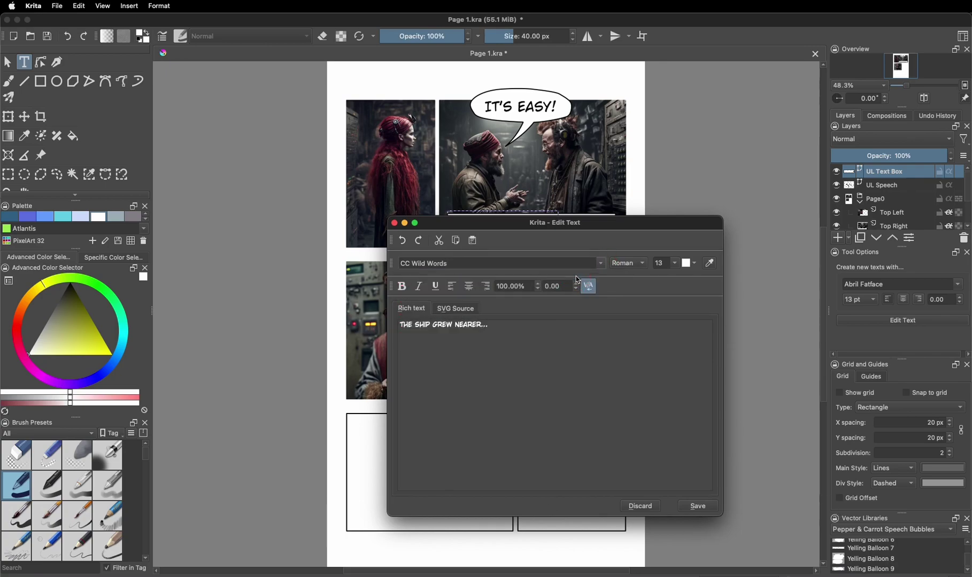
pyautogui.click(686, 268)
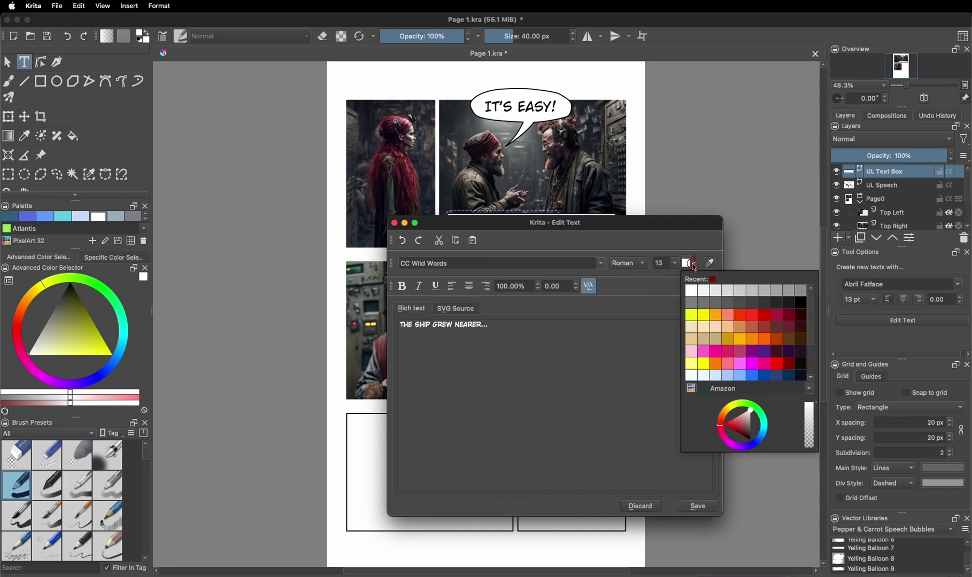
pyautogui.click(770, 286)
pyautogui.click(807, 307)
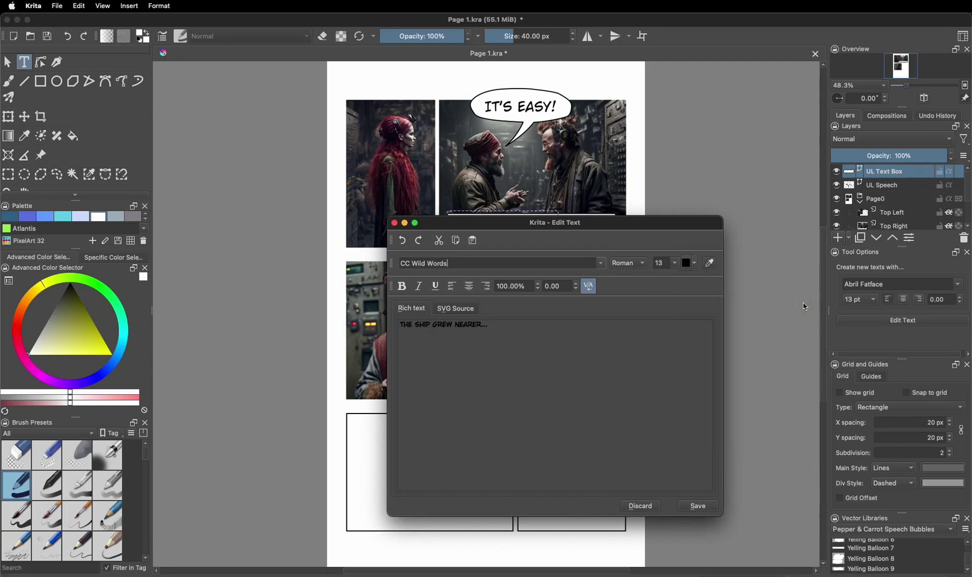
pyautogui.click(700, 508)
pyautogui.click(395, 225)
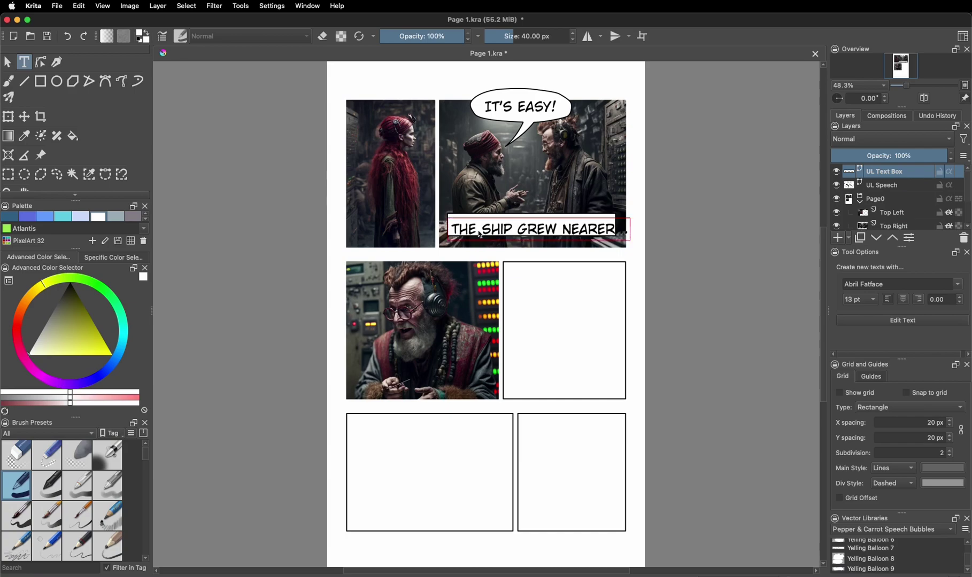
# Move the caption slightly up and reduce its font size to 11.
pyautogui.click(15, 68)
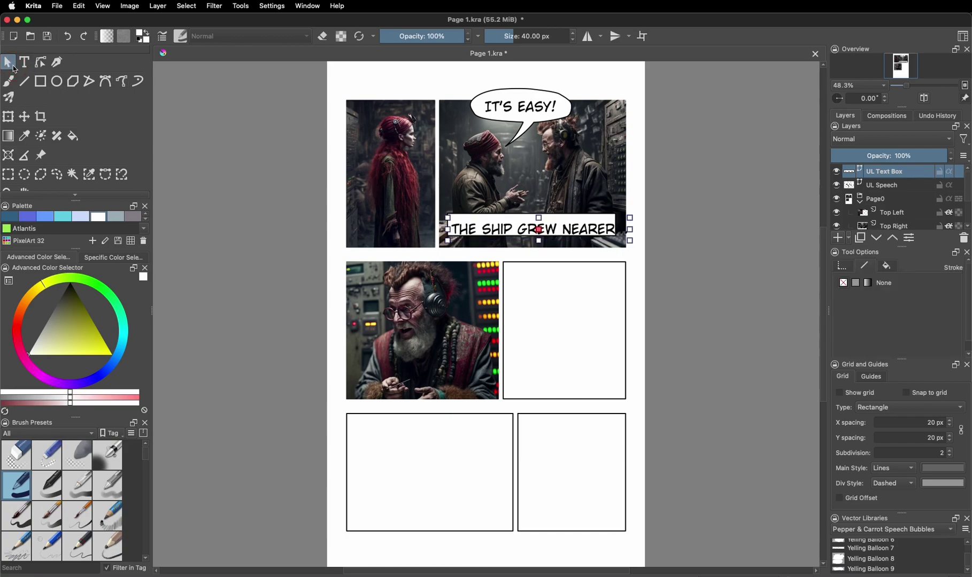
pyautogui.moveTo(506, 229); pyautogui.dragTo(506, 227)
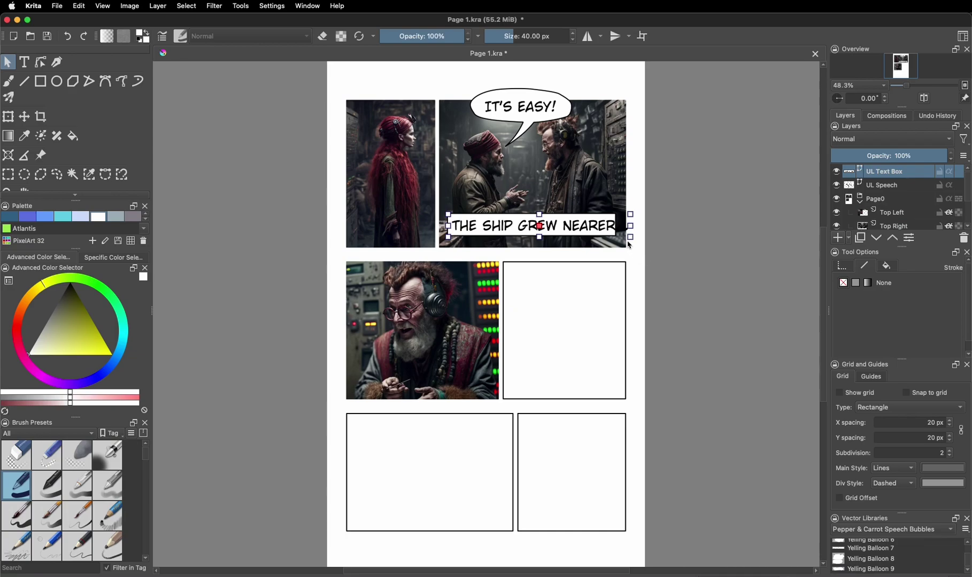
pyautogui.doubleClick(583, 230)
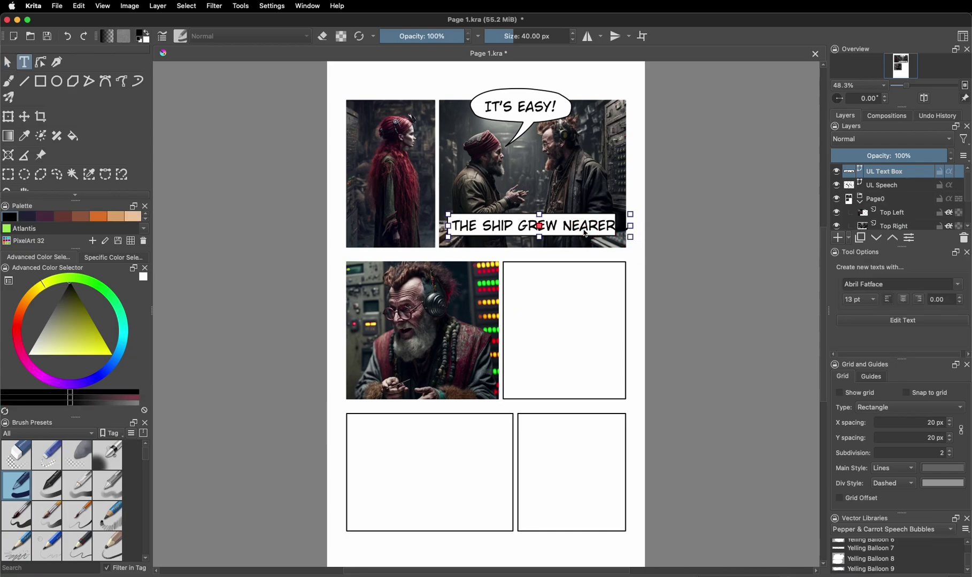
pyautogui.click(878, 319)
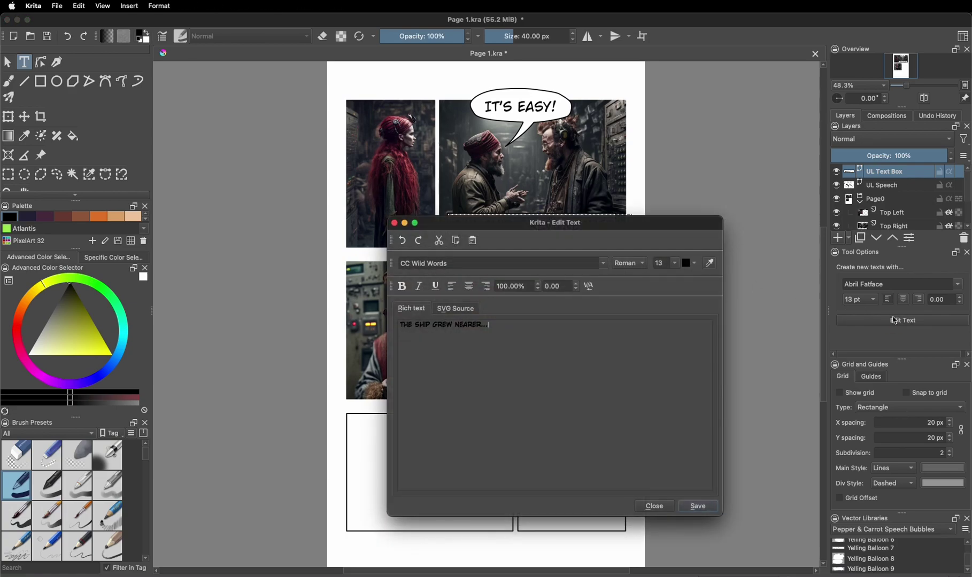
pyautogui.click(675, 263)
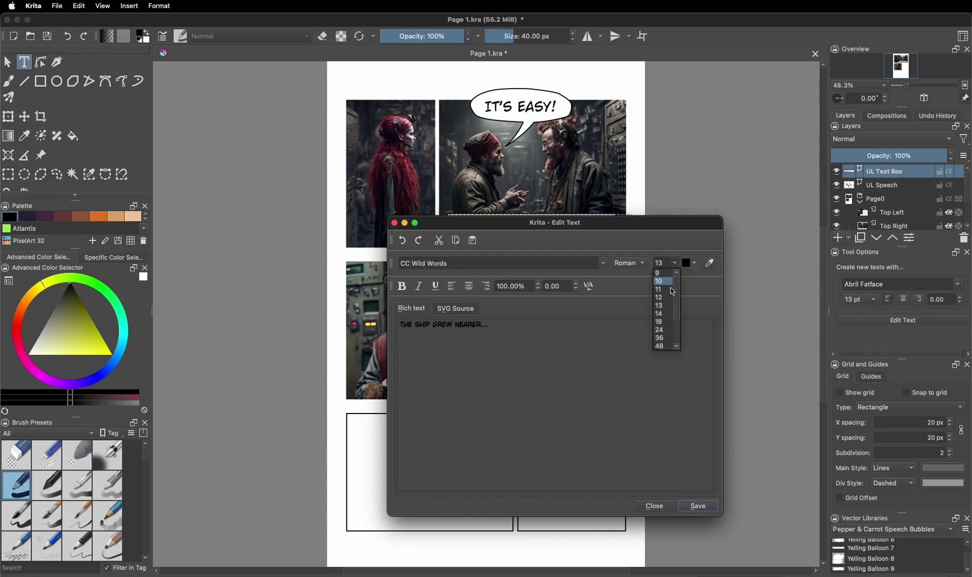
pyautogui.click(673, 291)
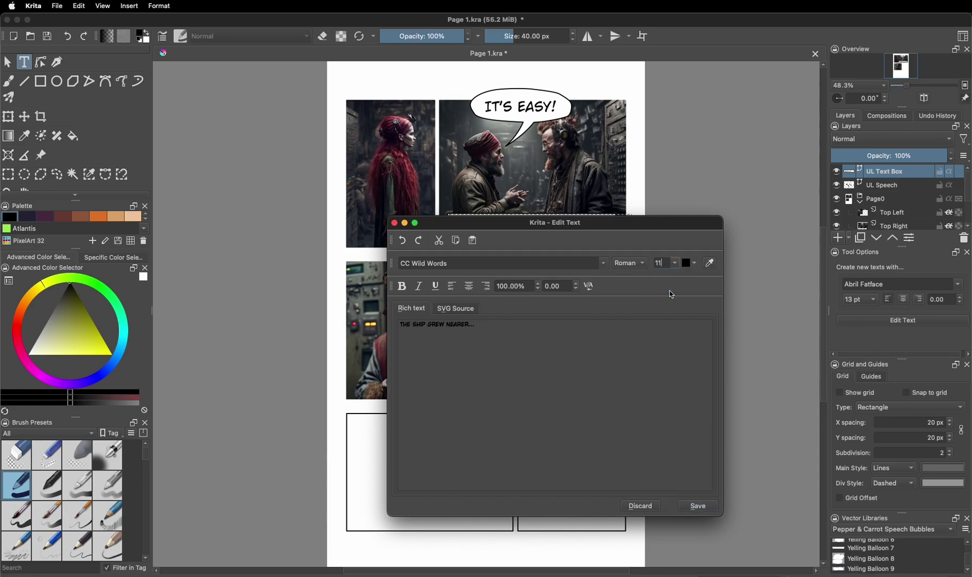
pyautogui.click(702, 508)
pyautogui.click(394, 224)
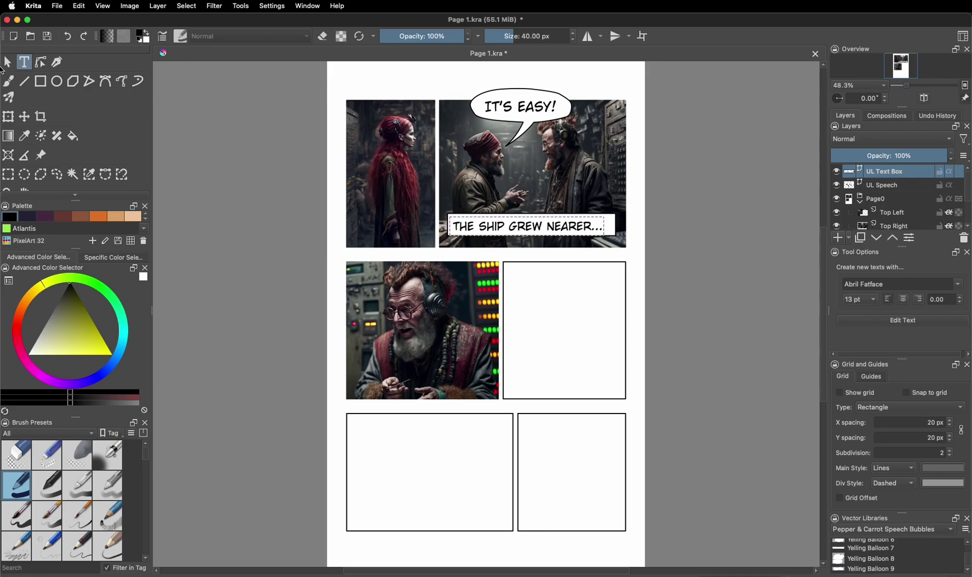
# Nudge the caption text box slightly up and right, then deselect it.
pyautogui.click(7, 63)
pyautogui.moveTo(496, 227); pyautogui.dragTo(498, 225)
pyautogui.click(680, 267)
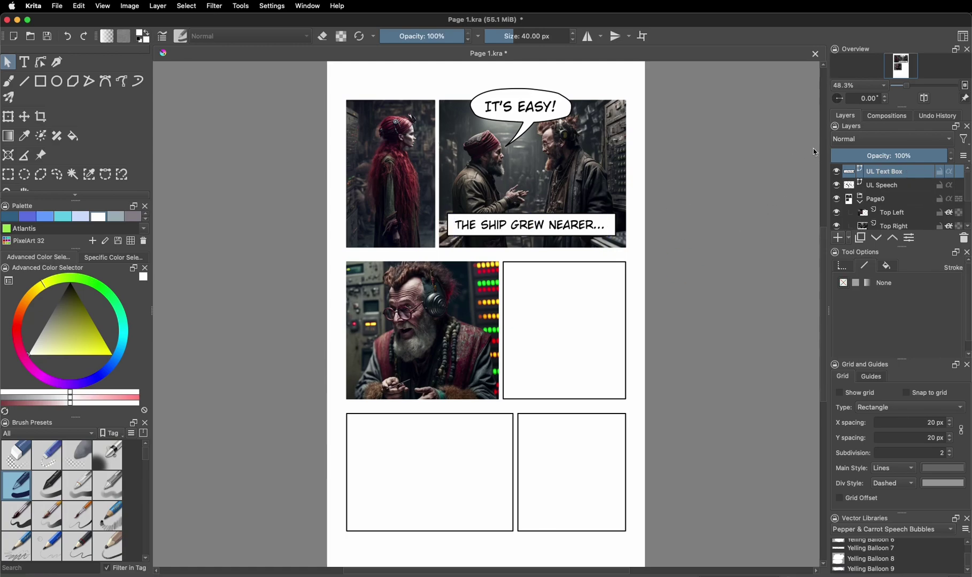
# Check the caption's visibility and move the caption layer about 15 px down.
pyautogui.click(837, 172)
pyautogui.click(836, 172)
pyautogui.click(837, 172)
pyautogui.click(837, 171)
pyautogui.click(24, 116)
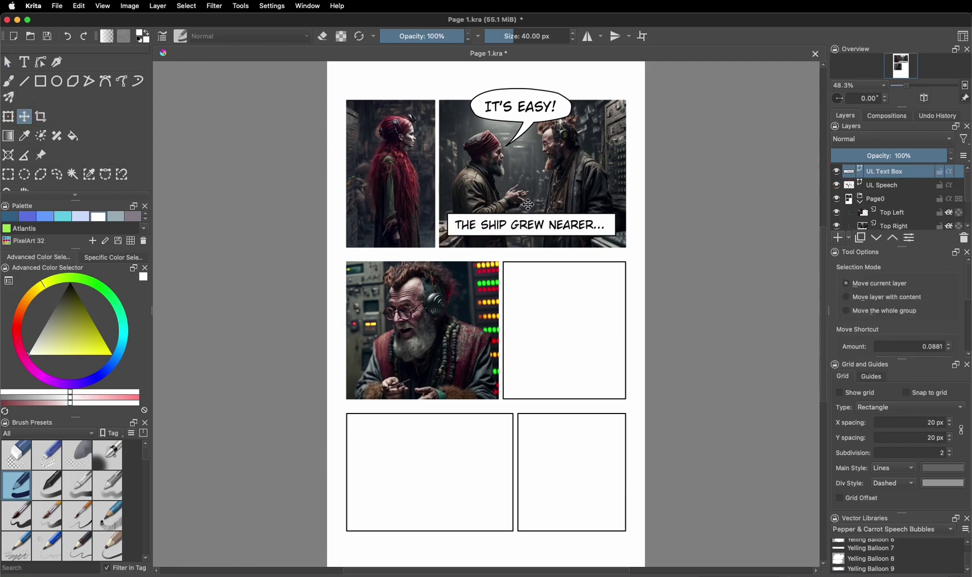
pyautogui.moveTo(533, 218); pyautogui.dragTo(532, 224)
# Lower the caption box's top edge slightly and save Page 1.kra.
pyautogui.click(8, 62)
pyautogui.click(535, 232)
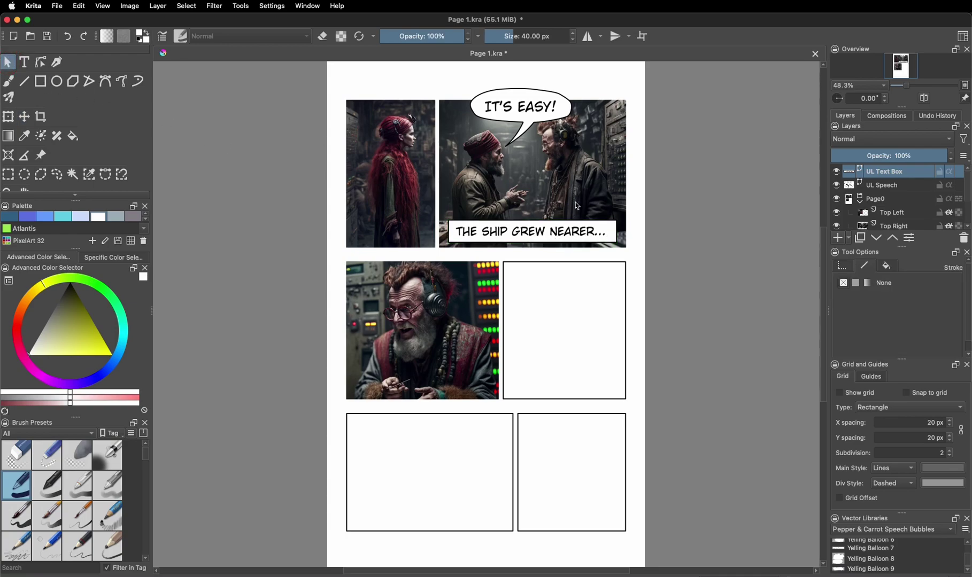
pyautogui.moveTo(533, 220); pyautogui.dragTo(532, 241)
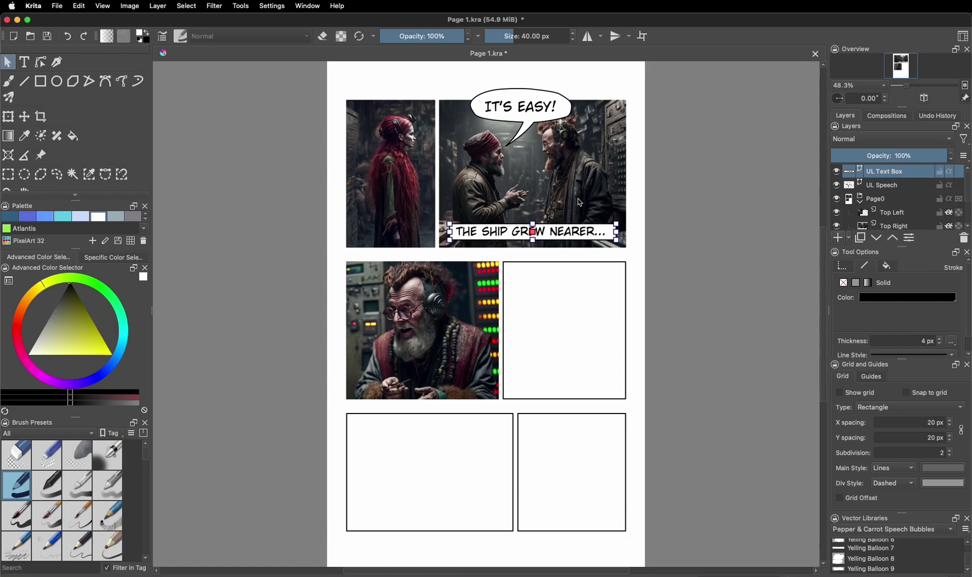
pyautogui.click(722, 242)
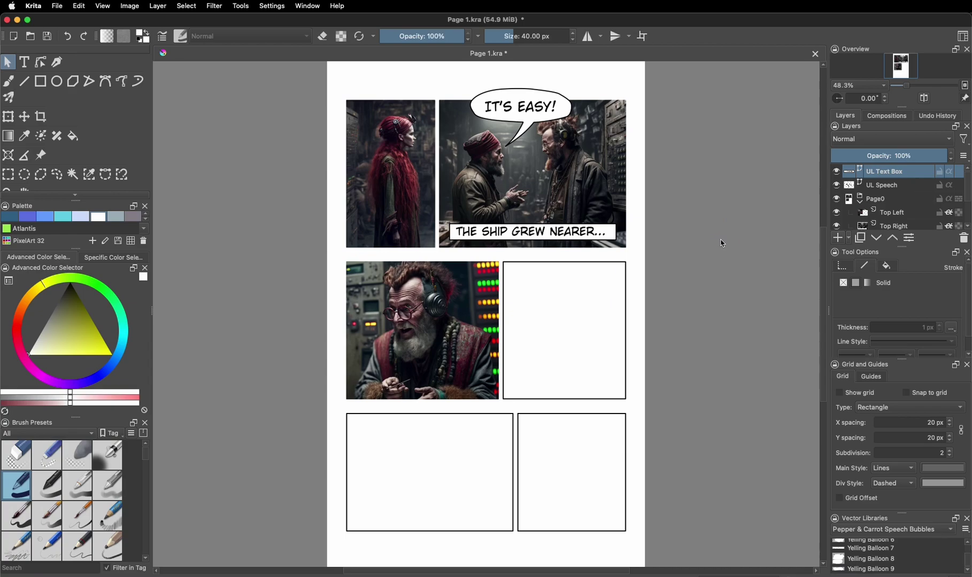
pyautogui.press('super+s')
# Export the page as Page 1.jpg at 90% quality, replacing the existing file.
pyautogui.click(57, 6)
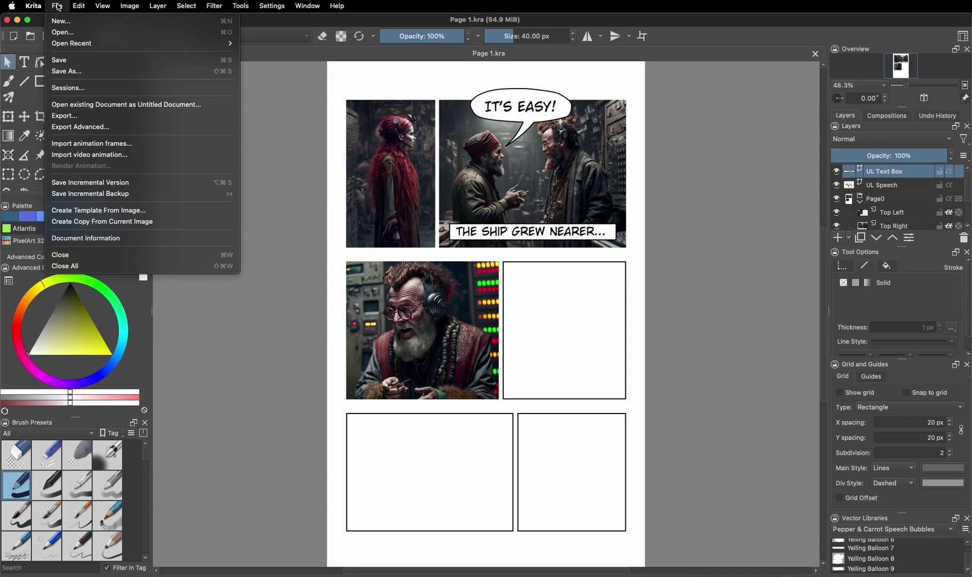
pyautogui.click(64, 116)
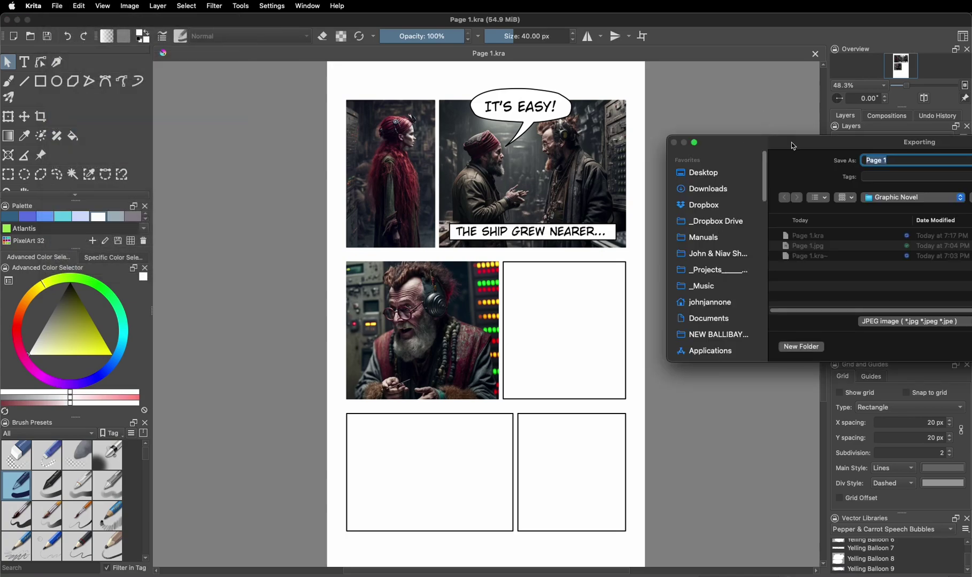
pyautogui.moveTo(791, 142); pyautogui.dragTo(509, 153)
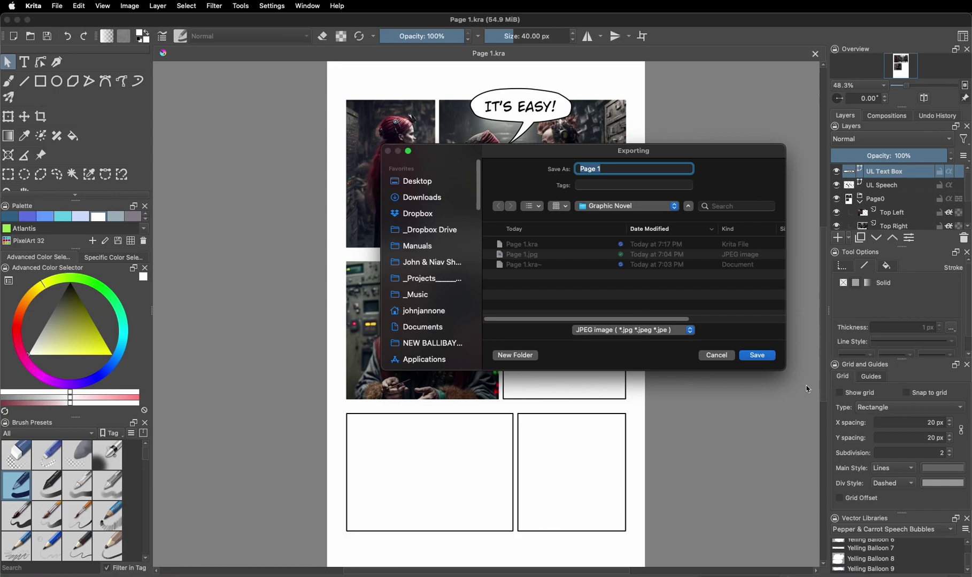
pyautogui.click(758, 356)
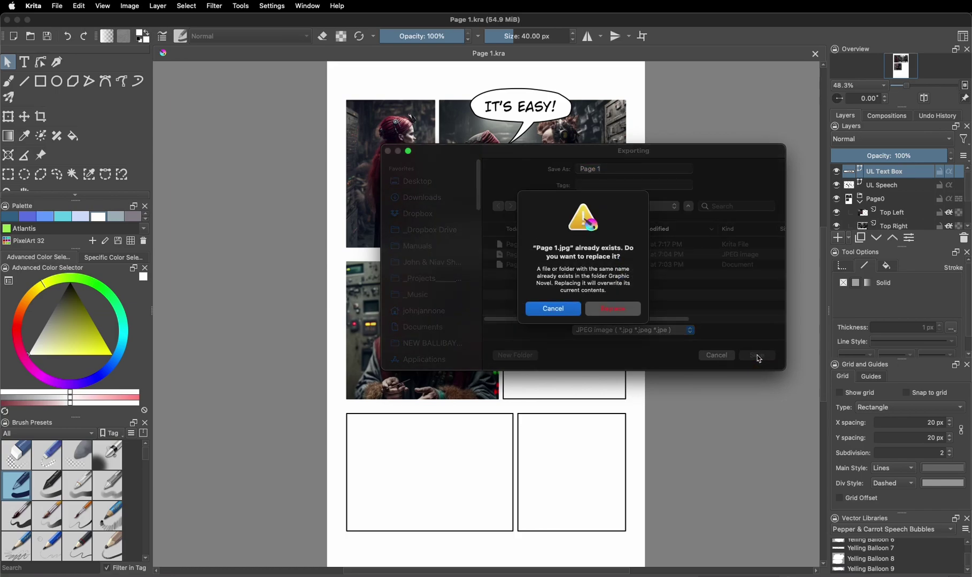
pyautogui.click(615, 308)
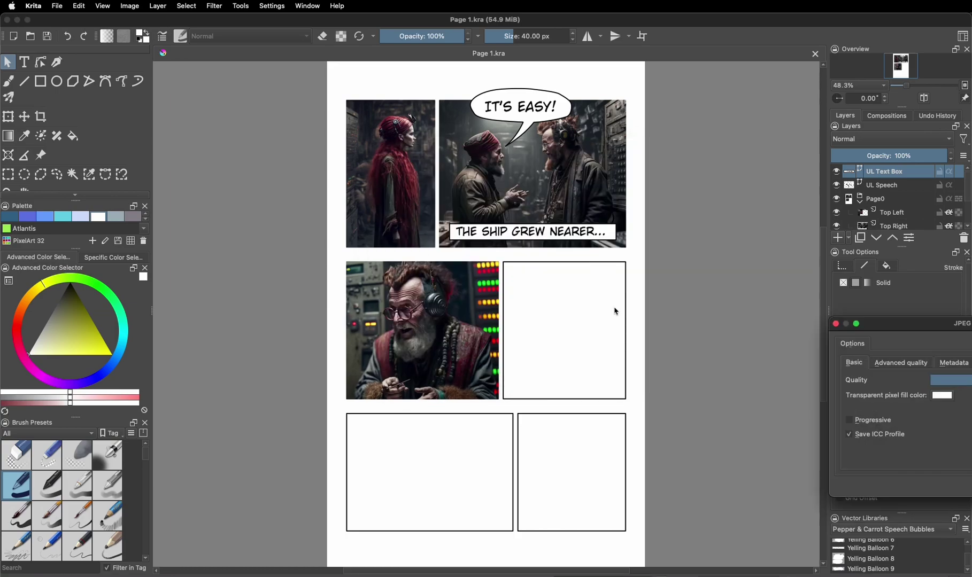
pyautogui.moveTo(919, 324); pyautogui.dragTo(563, 287)
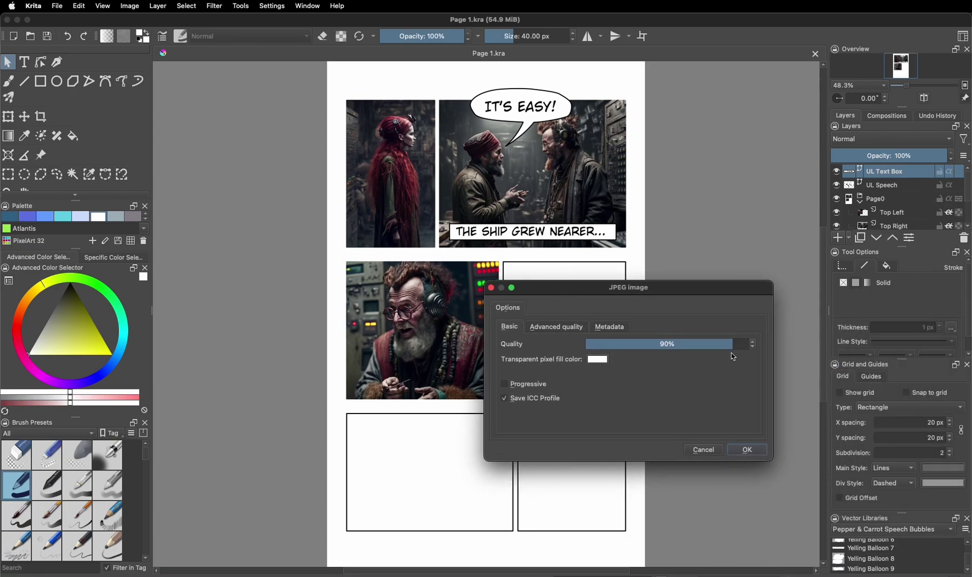
pyautogui.click(755, 453)
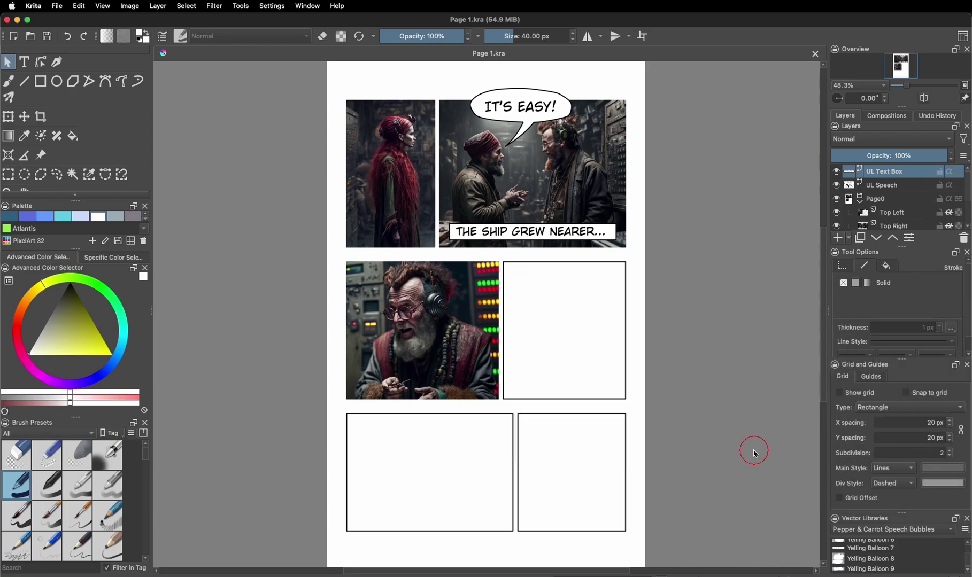